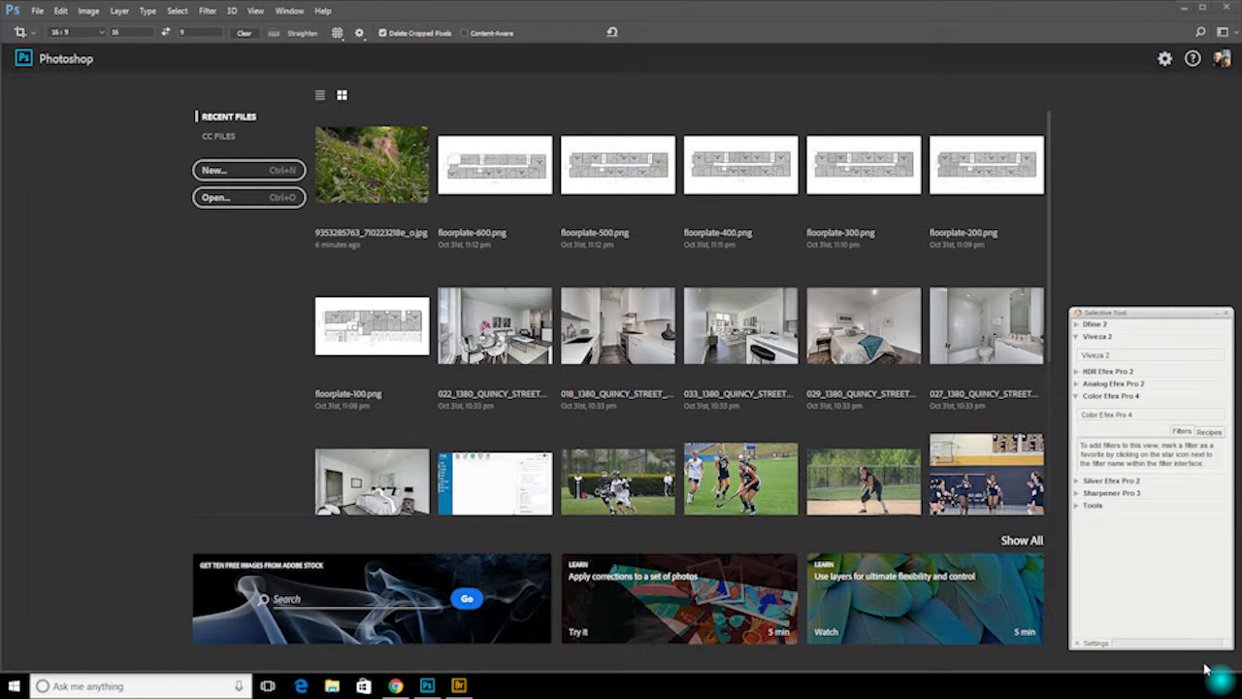
{"action": "left_click", "coordinate": [459, 685]}
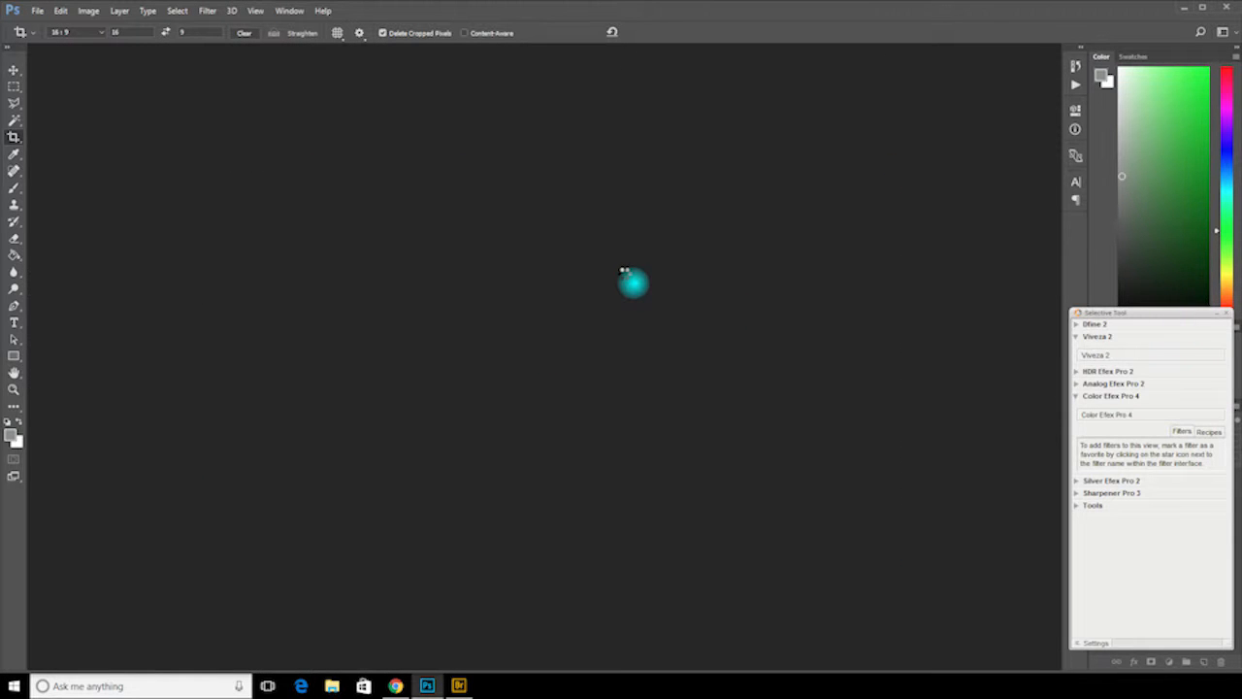
{"action": "left_click_drag", "start_coordinate": [1154, 313], "coordinate": [1138, 52]}
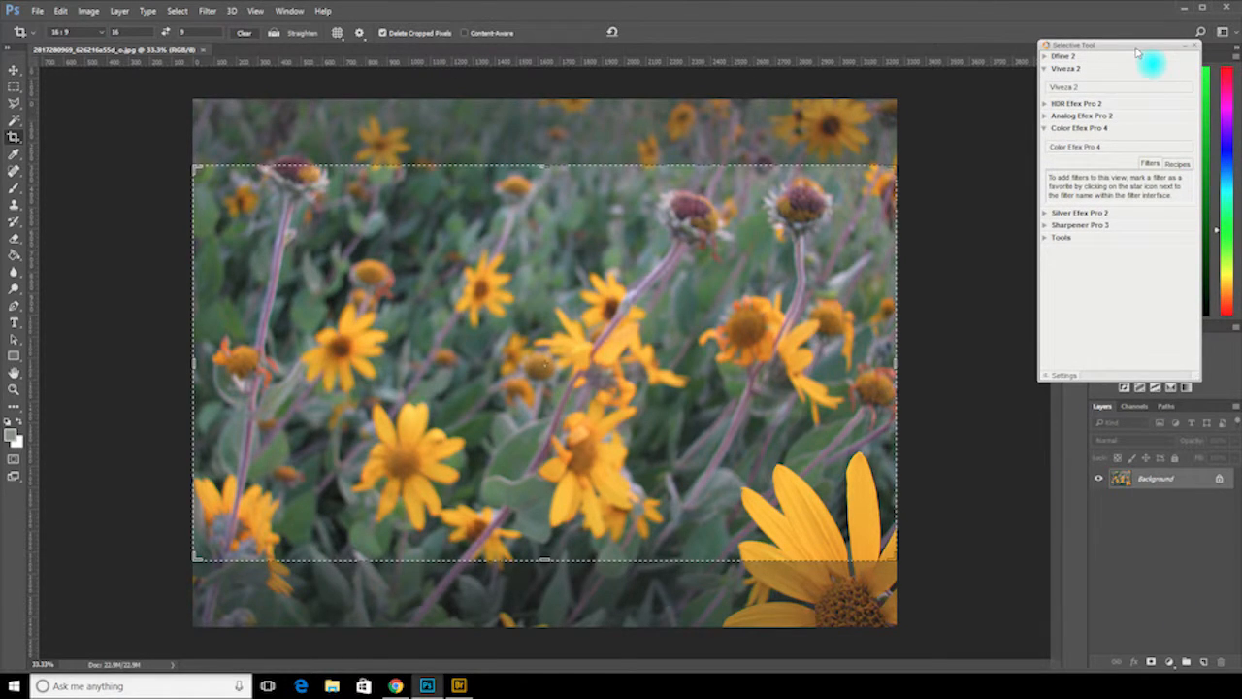
{"action": "left_click", "coordinate": [20, 71]}
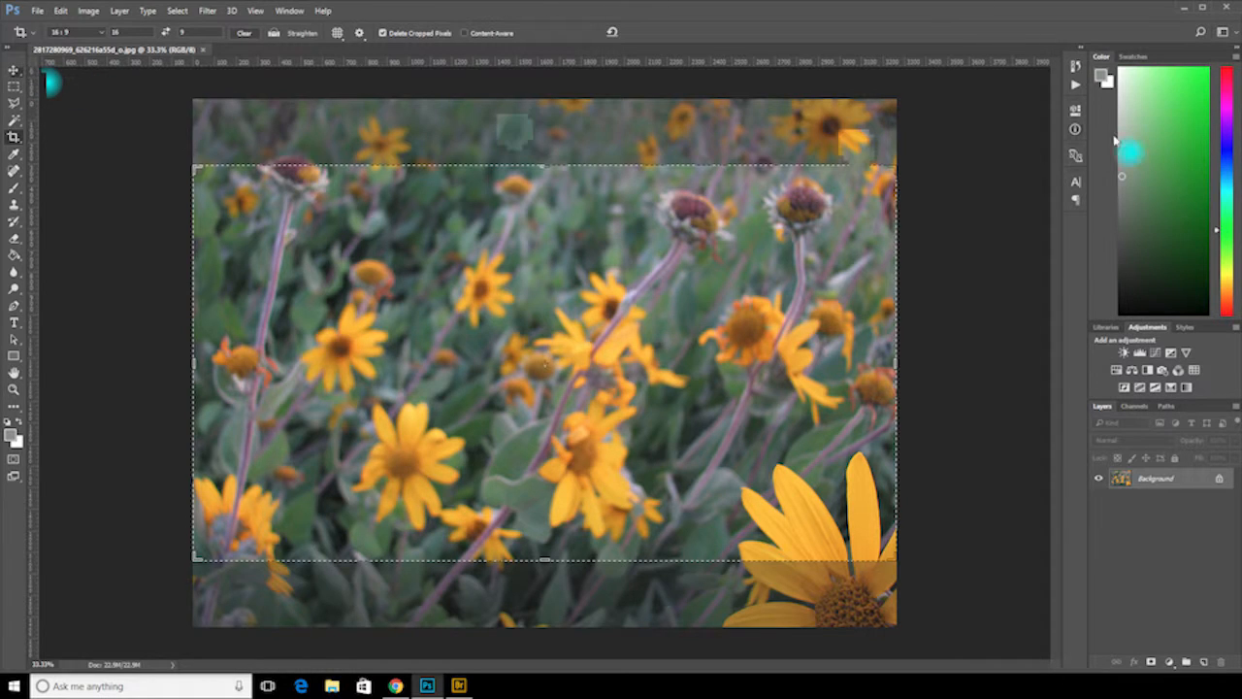
- Bring the Photoshop window with the flower photo back in front and reposition it to fill the screen
{"action": "left_click", "coordinate": [289, 11]}
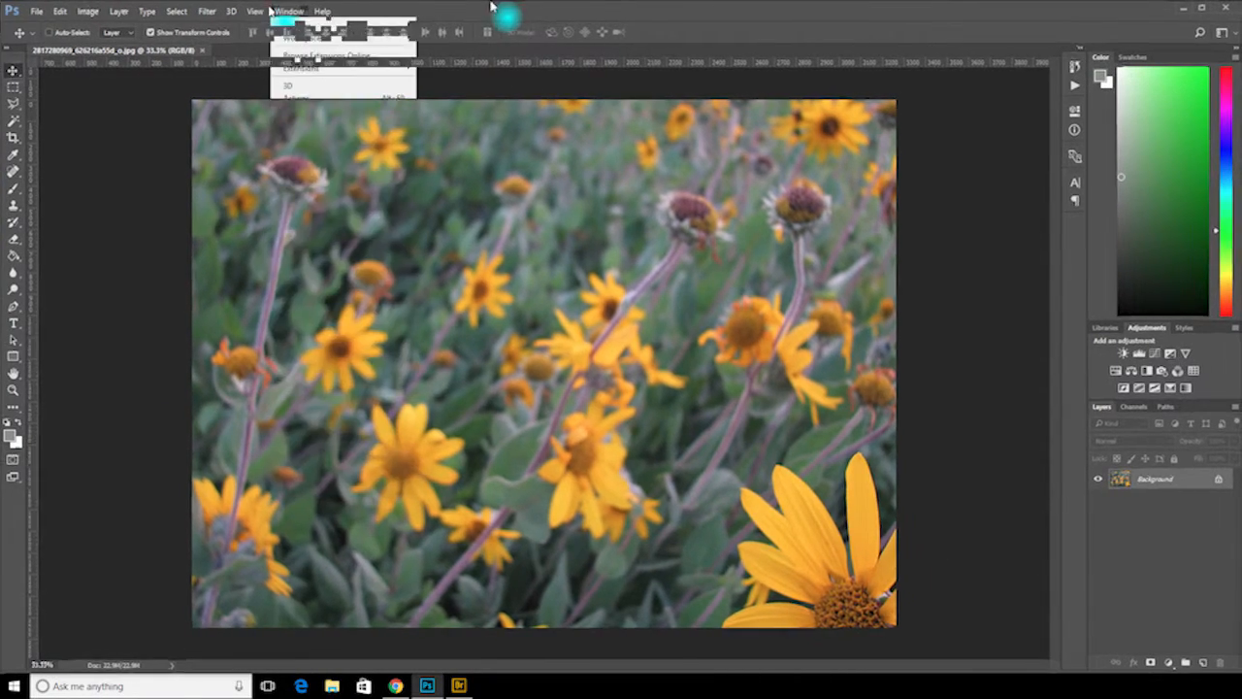
{"action": "left_click", "coordinate": [286, 11]}
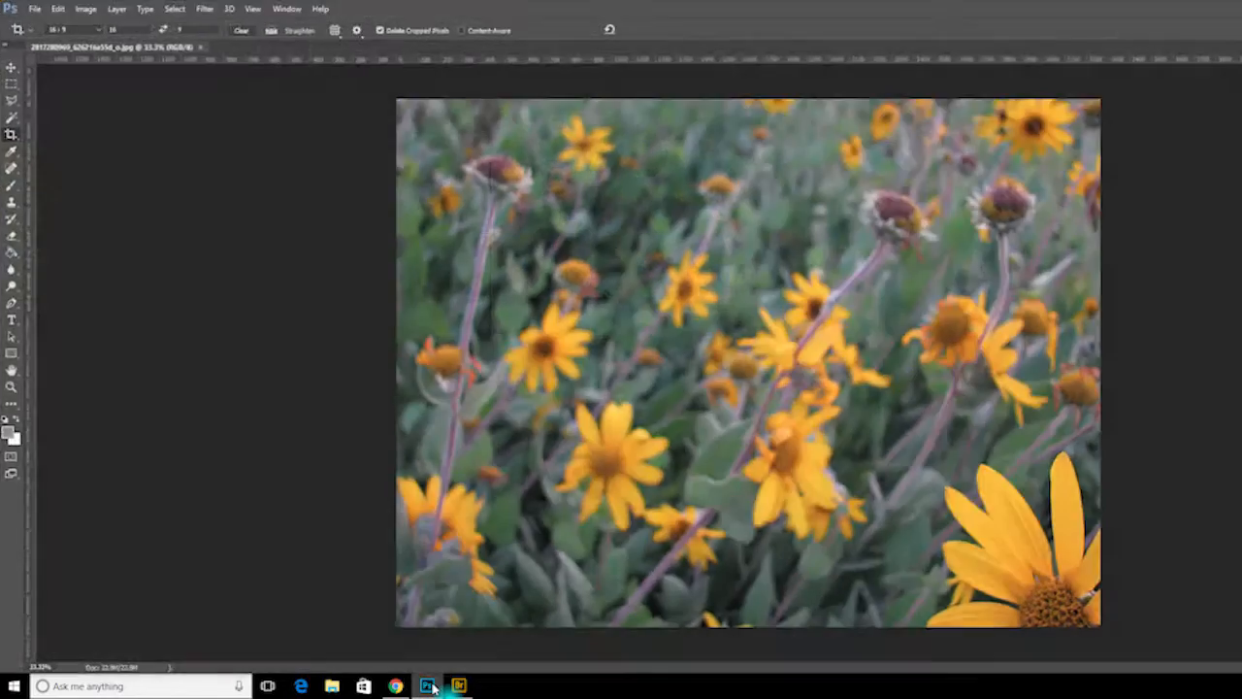
{"action": "left_click", "coordinate": [430, 686]}
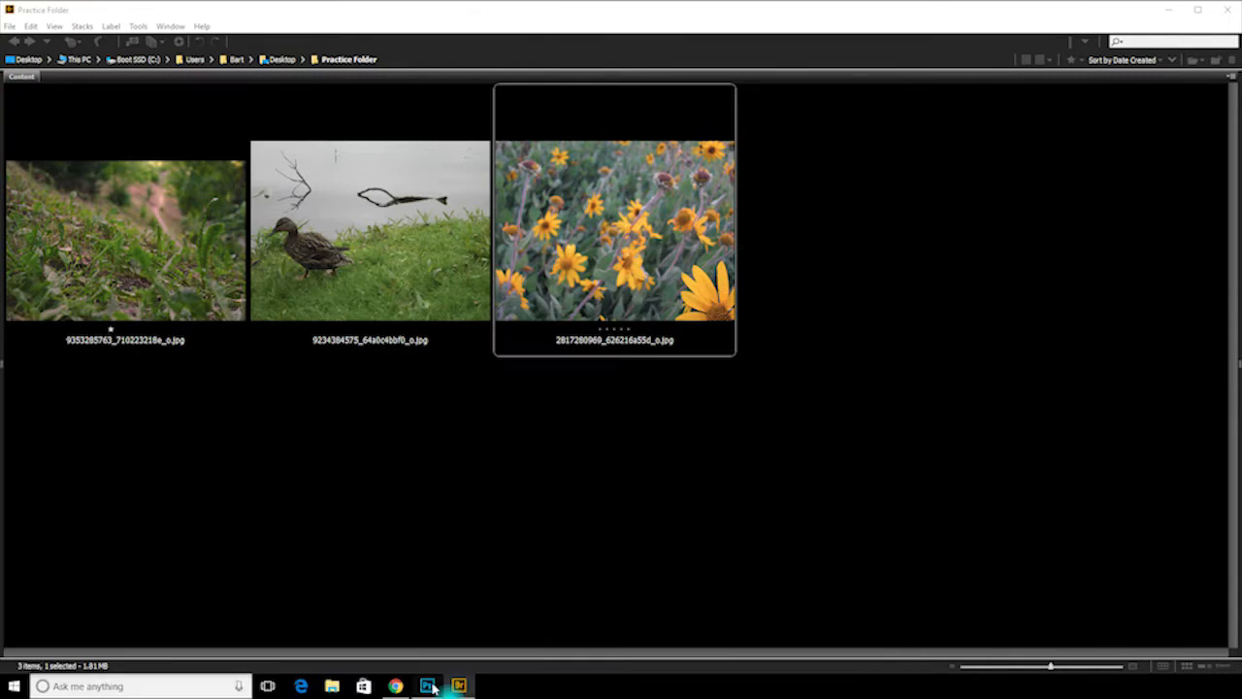
{"action": "left_click", "coordinate": [433, 687]}
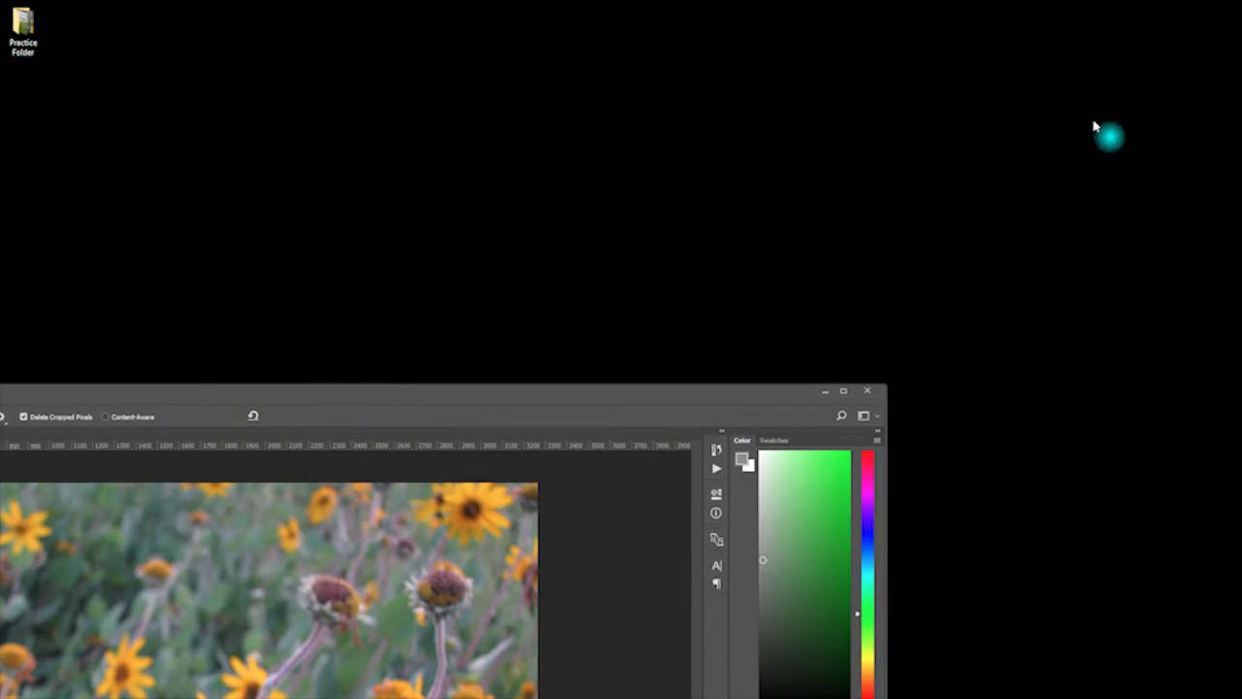
{"action": "left_click_drag", "start_coordinate": [718, 415], "coordinate": [1022, 10]}
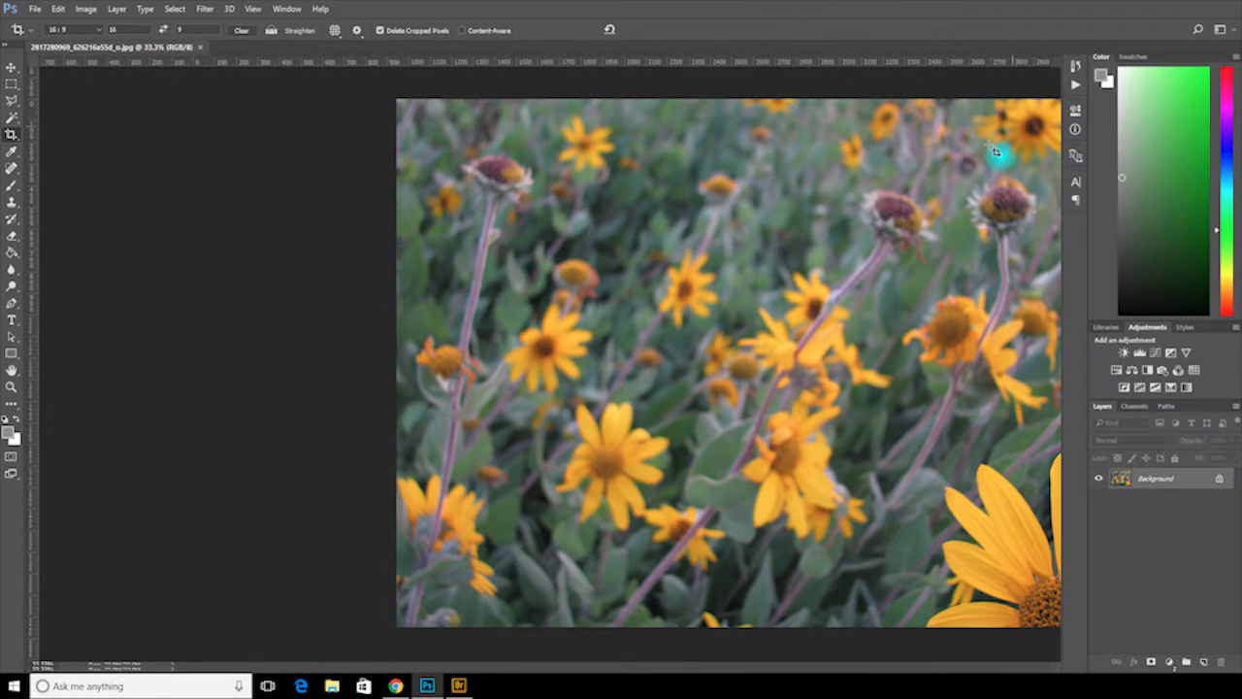
- Launch the Viveza 2 filter on the flower photo and move and enlarge its window to fill the screen
{"action": "left_click", "coordinate": [286, 9]}
{"action": "left_click", "coordinate": [995, 150]}
{"action": "left_click", "coordinate": [287, 8]}
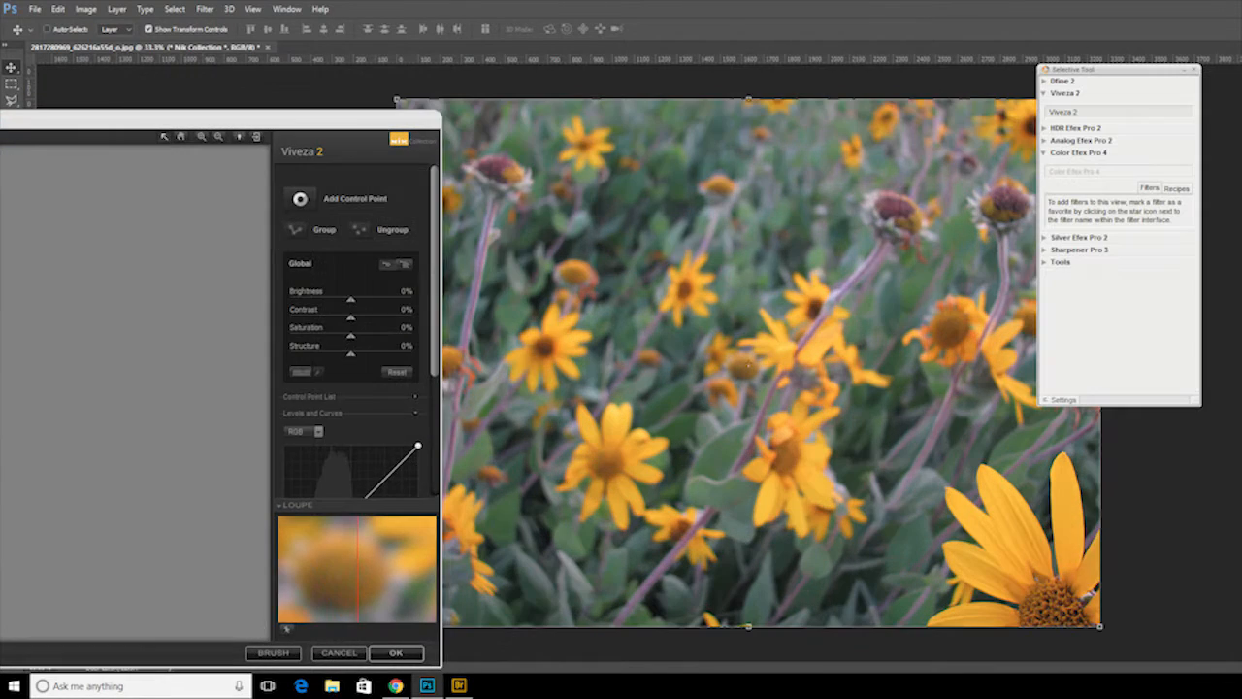
{"action": "left_click_drag", "start_coordinate": [14, 121], "coordinate": [905, 19]}
{"action": "left_click_drag", "start_coordinate": [1241, 564], "coordinate": [1234, 652]}
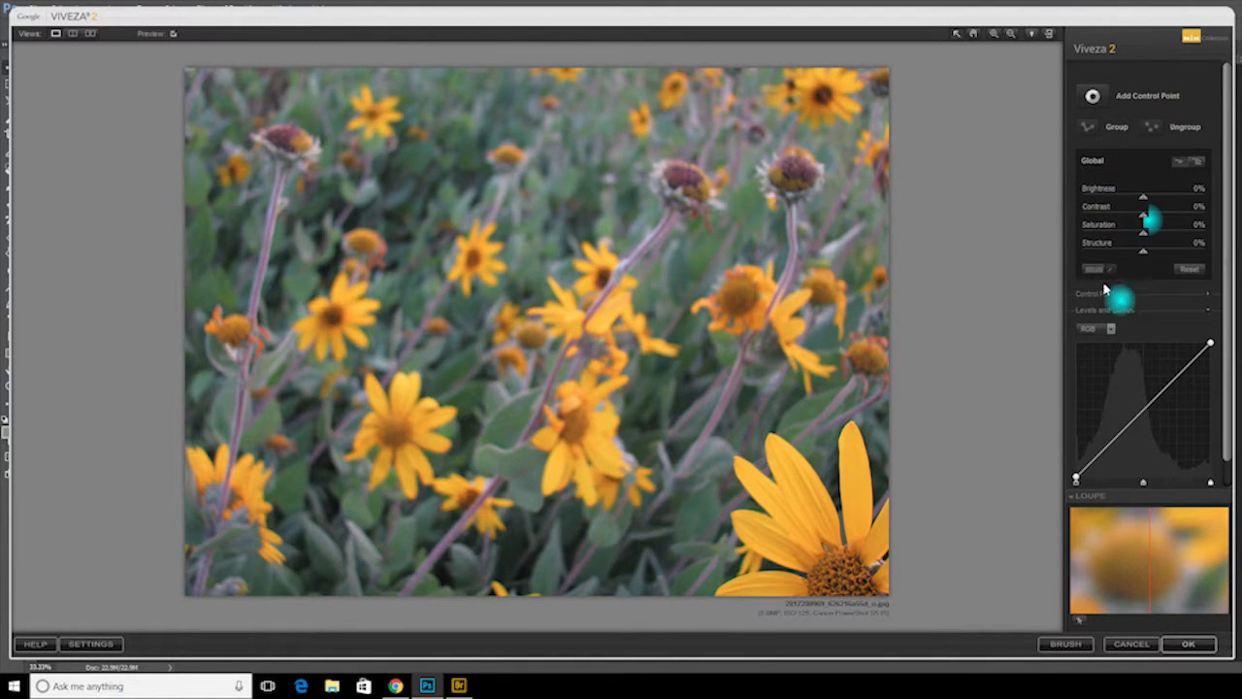
- Expand the global adjustments to show the additional Shadow Adjustments, Warmth, Red, Green, Blue and Hue sliders
{"action": "left_click", "coordinate": [1209, 296]}
{"action": "left_click", "coordinate": [1209, 296]}
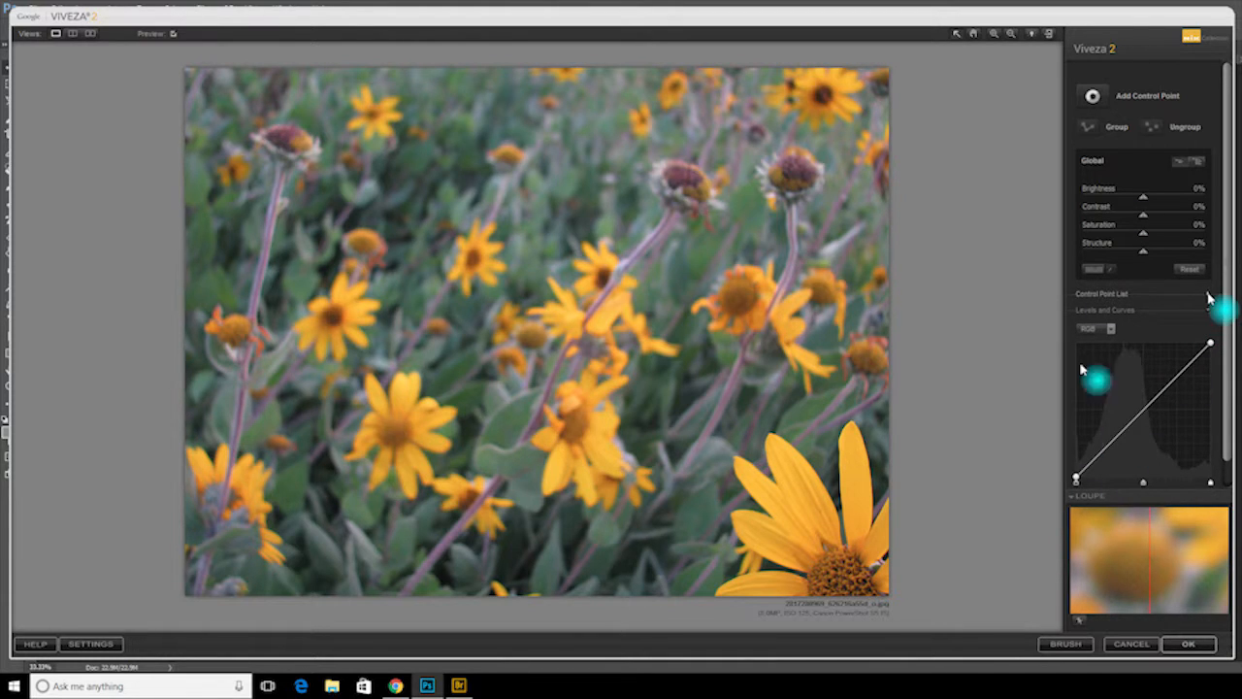
{"action": "left_click", "coordinate": [1199, 161]}
{"action": "left_click", "coordinate": [1199, 161]}
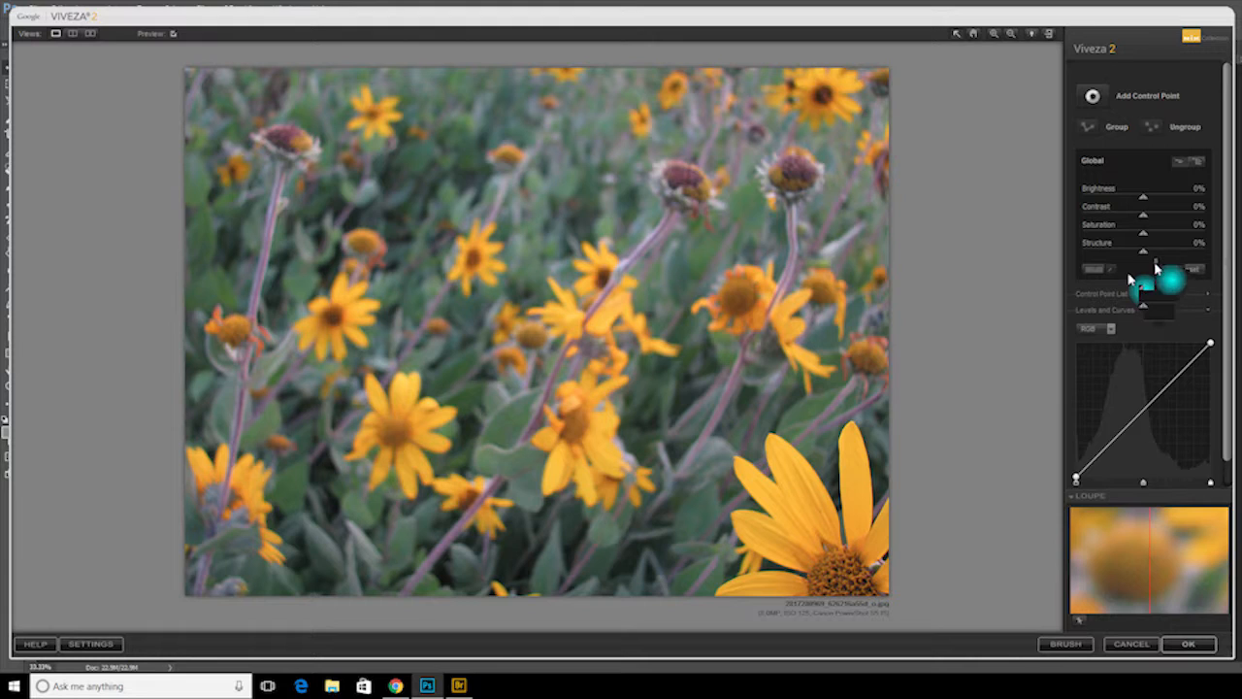
{"action": "left_click", "coordinate": [1156, 264]}
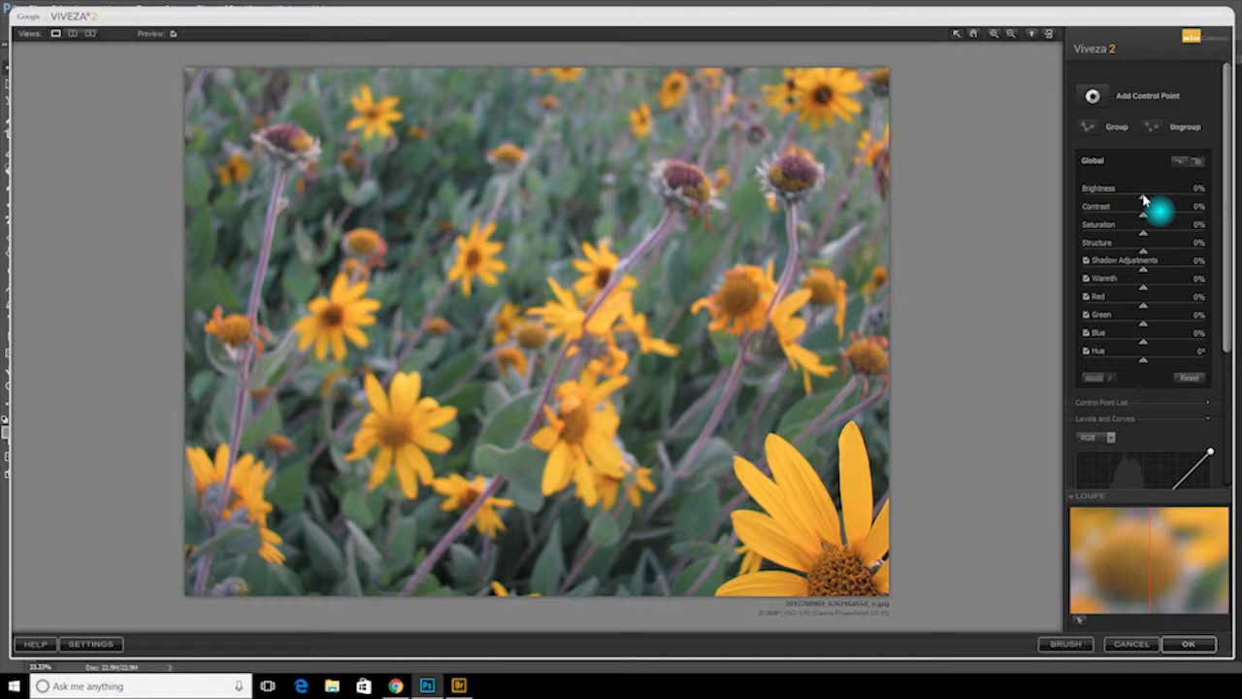
- Set the global Brightness to -12%, Contrast to 10%, Saturation to 24% and Structure to -2%
{"action": "mouse_move", "coordinate": [1143, 199]}
{"action": "left_mouse_down"}
{"action": "mouse_move", "coordinate": [1164, 201]}
{"action": "mouse_move", "coordinate": [1133, 199]}
{"action": "mouse_move", "coordinate": [1161, 220]}
{"action": "mouse_move", "coordinate": [1150, 220]}
{"action": "left_mouse_up"}
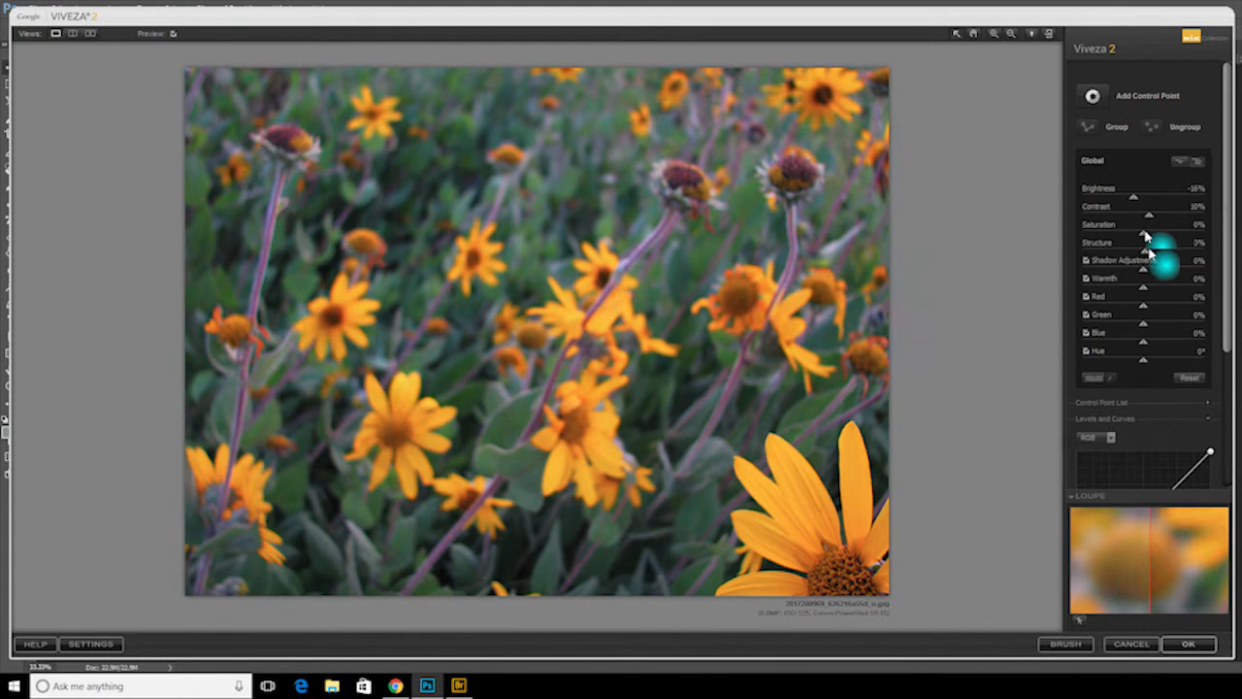
{"action": "mouse_move", "coordinate": [1145, 236]}
{"action": "left_mouse_down"}
{"action": "mouse_move", "coordinate": [1159, 237]}
{"action": "mouse_move", "coordinate": [1135, 250]}
{"action": "left_mouse_up"}
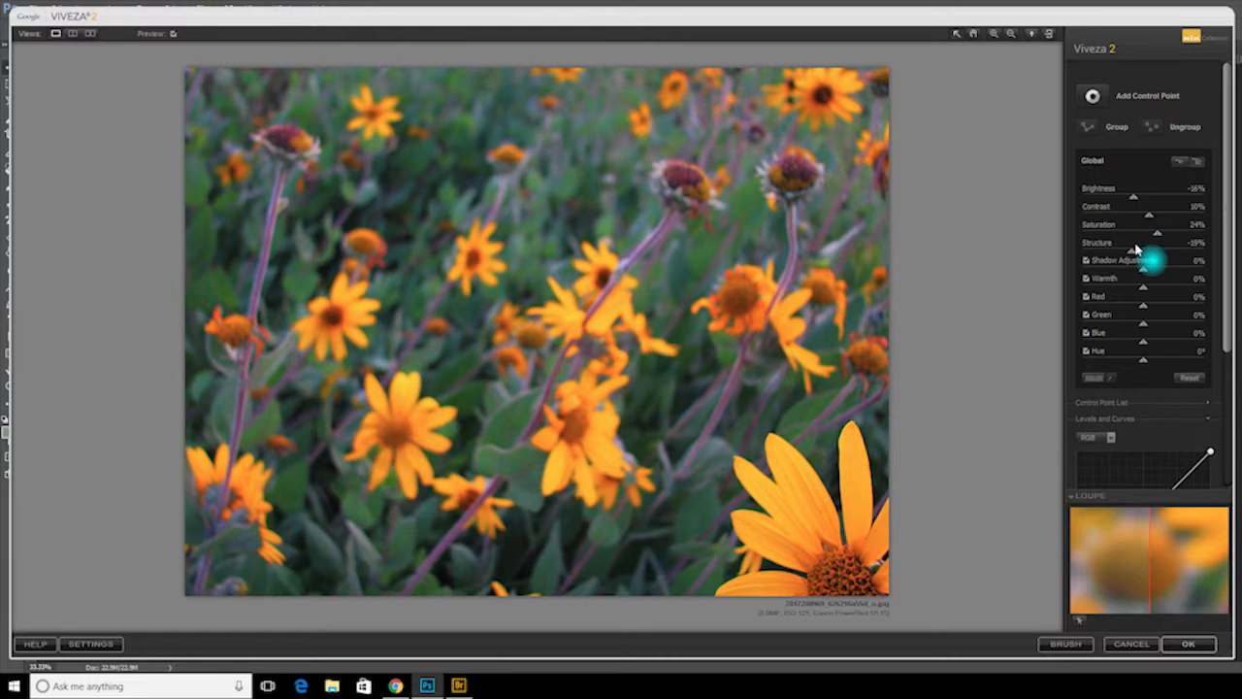
{"action": "left_click_drag", "start_coordinate": [1149, 200], "coordinate": [1133, 199]}
{"action": "left_click_drag", "start_coordinate": [1133, 250], "coordinate": [1143, 250]}
{"action": "left_click_drag", "start_coordinate": [1134, 199], "coordinate": [1137, 200]}
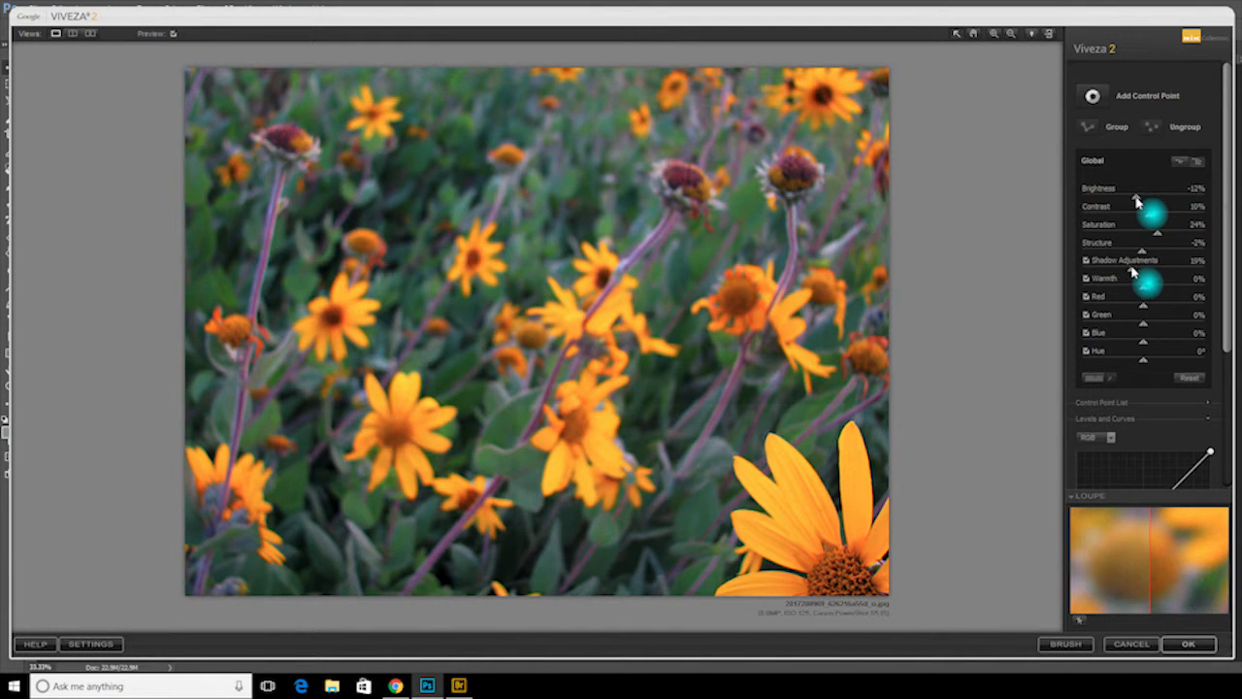
- Set Shadow Adjustments to -11%, try Warmth at 61%, and bring Warmth back to 1%
{"action": "left_click_drag", "start_coordinate": [1158, 275], "coordinate": [1143, 274]}
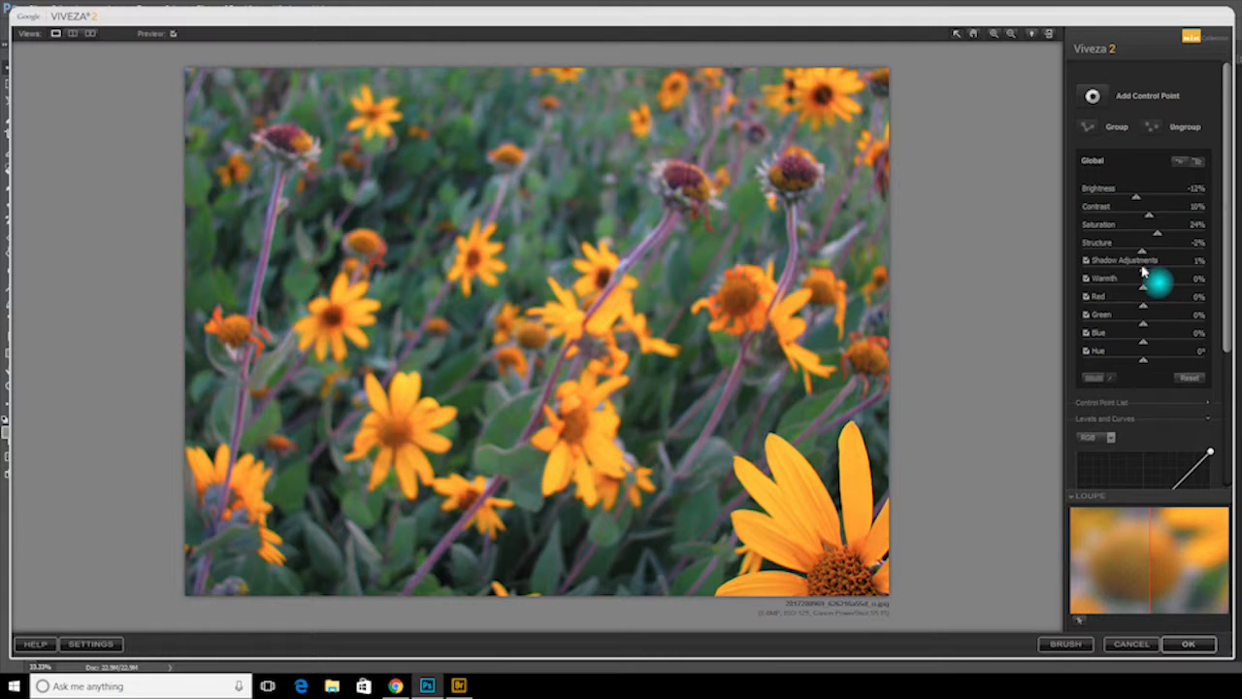
{"action": "left_click_drag", "start_coordinate": [1156, 291], "coordinate": [1181, 291]}
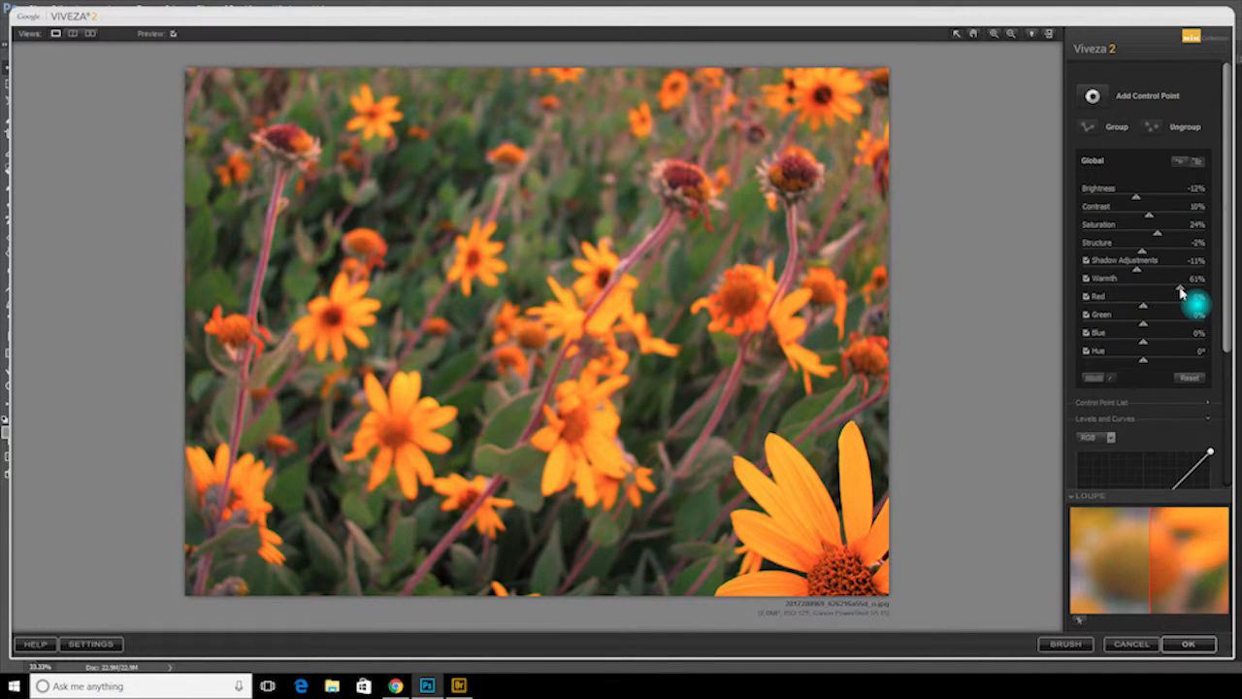
{"action": "left_click_drag", "start_coordinate": [1181, 291], "coordinate": [1144, 293]}
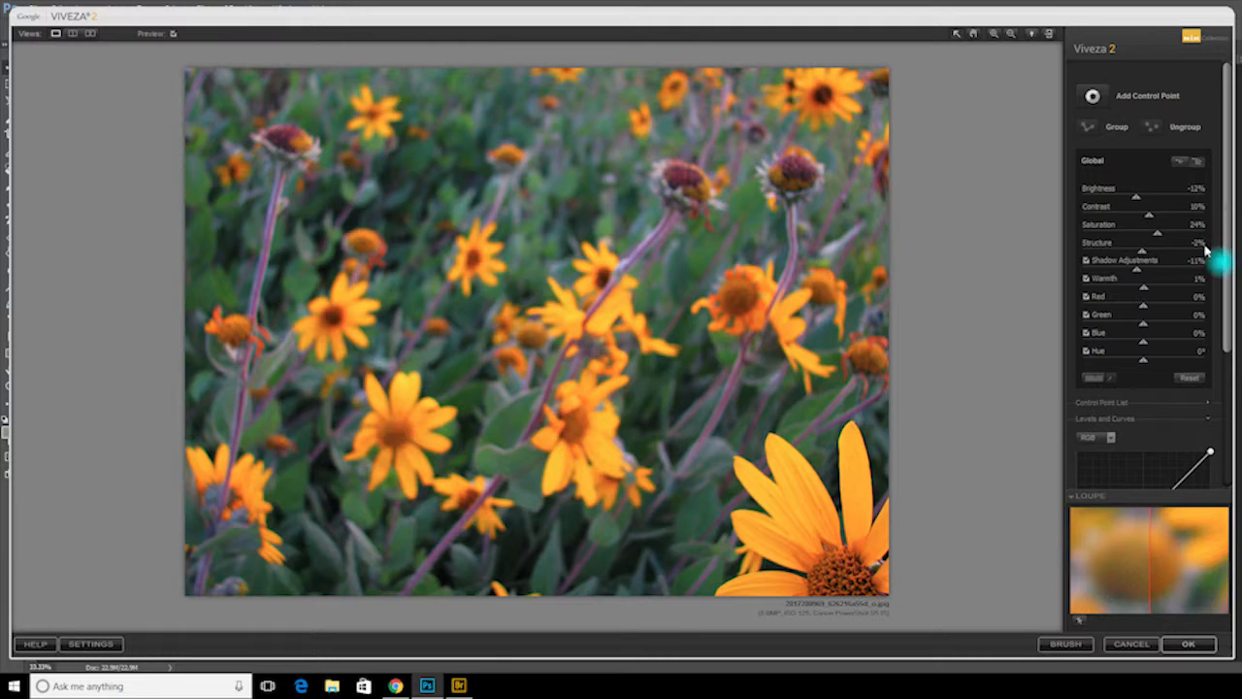
- Fine-tune Brightness to -2% and Contrast to 14%, and apply the Viveza 2 adjustments
{"action": "mouse_move", "coordinate": [1135, 196]}
{"action": "left_mouse_down"}
{"action": "mouse_move", "coordinate": [1149, 192]}
{"action": "mouse_move", "coordinate": [1143, 219]}
{"action": "left_mouse_up"}
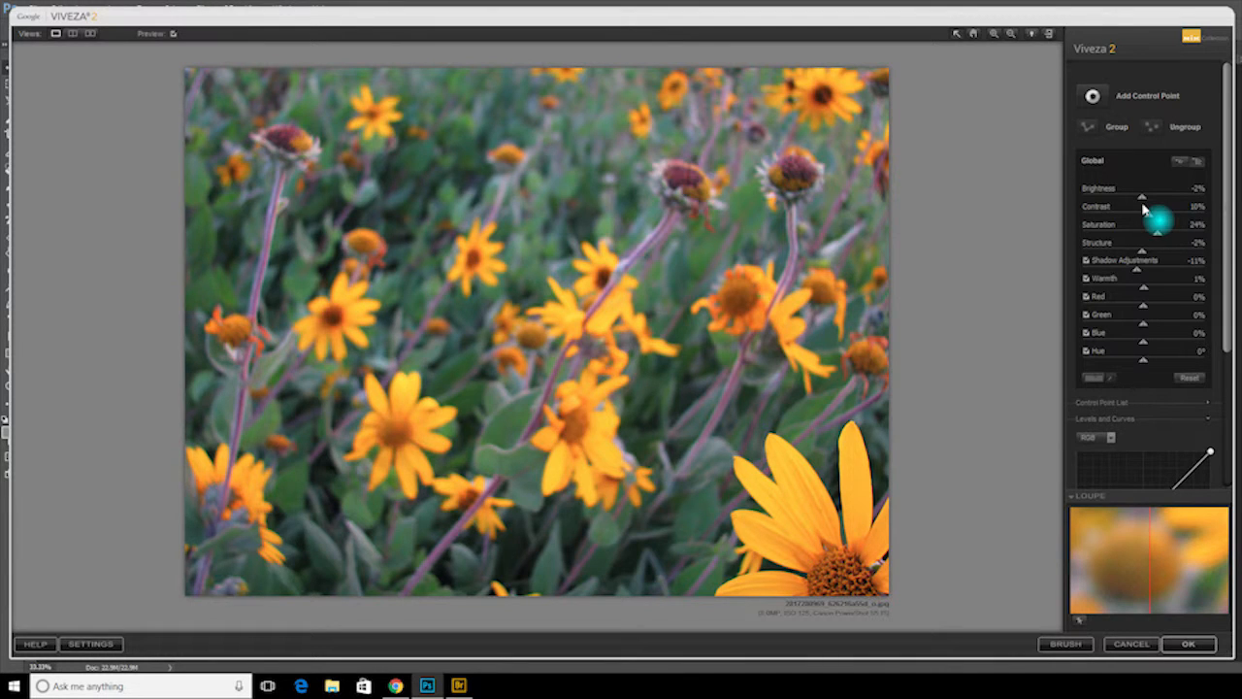
{"action": "left_click_drag", "start_coordinate": [1143, 209], "coordinate": [1152, 214]}
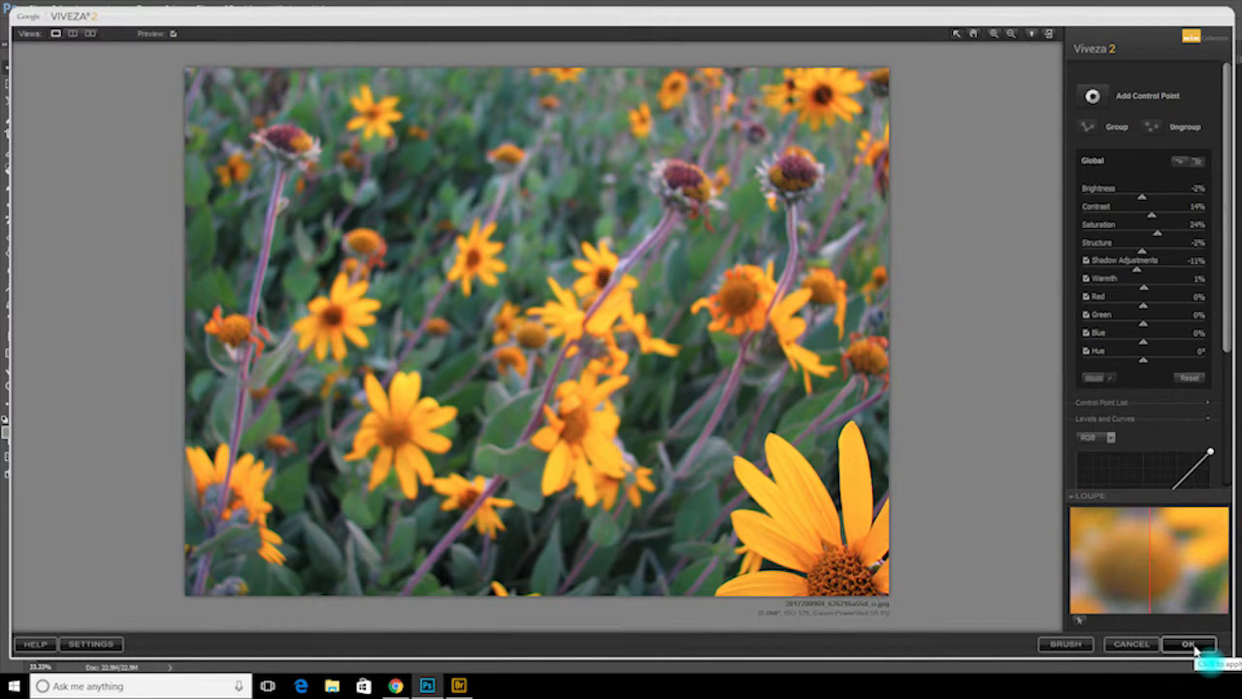
{"action": "left_click", "coordinate": [1192, 644]}
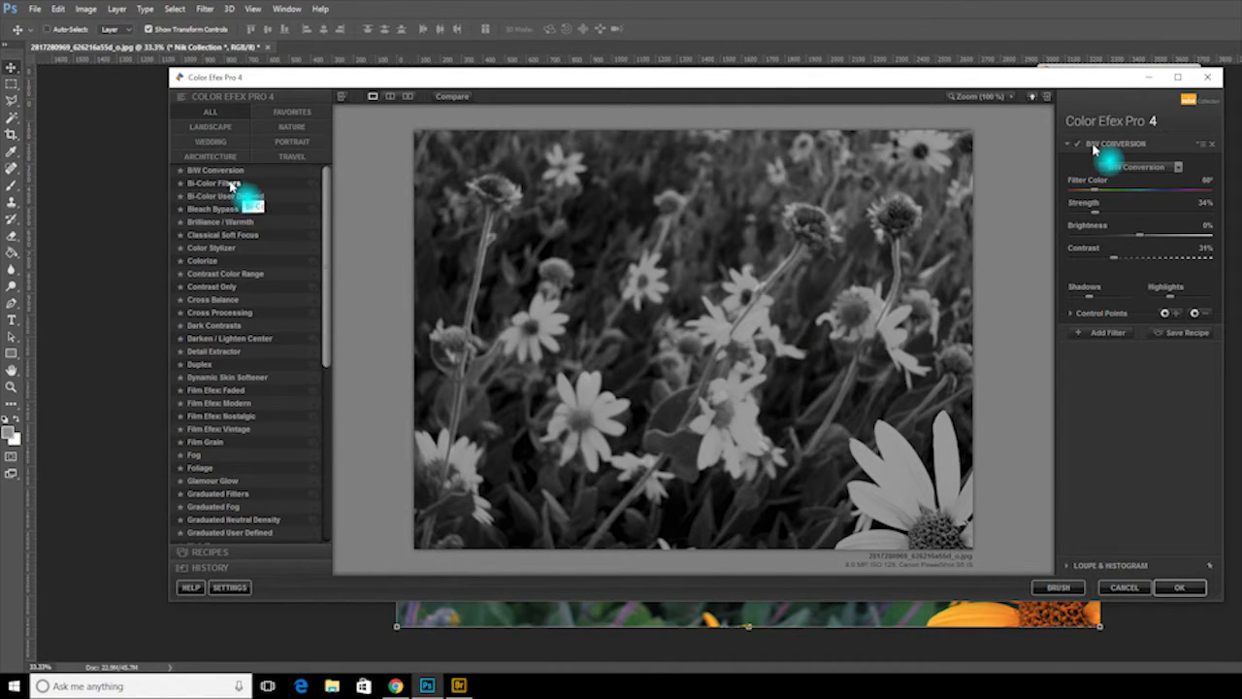
- Try the Polaroid Transfer and Polarization filters in Color Efex Pro 4, and settle on the Sunlight filter
{"action": "left_click_drag", "start_coordinate": [326, 216], "coordinate": [330, 424]}
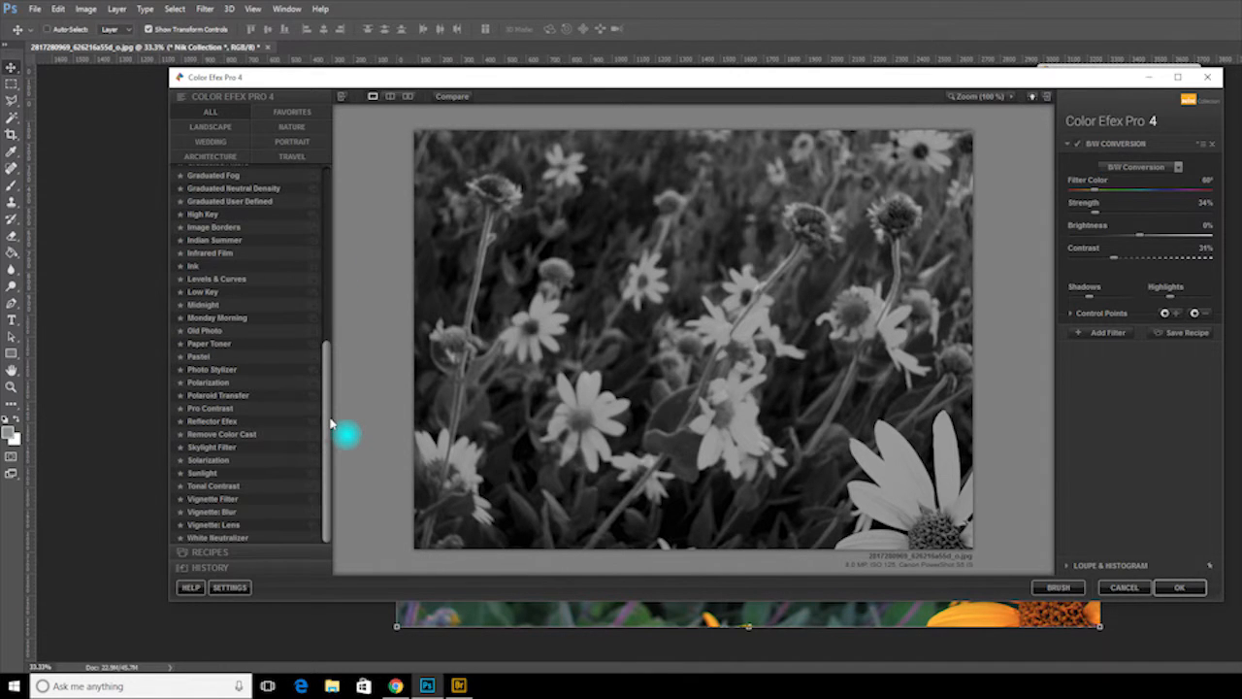
{"action": "left_click", "coordinate": [254, 392]}
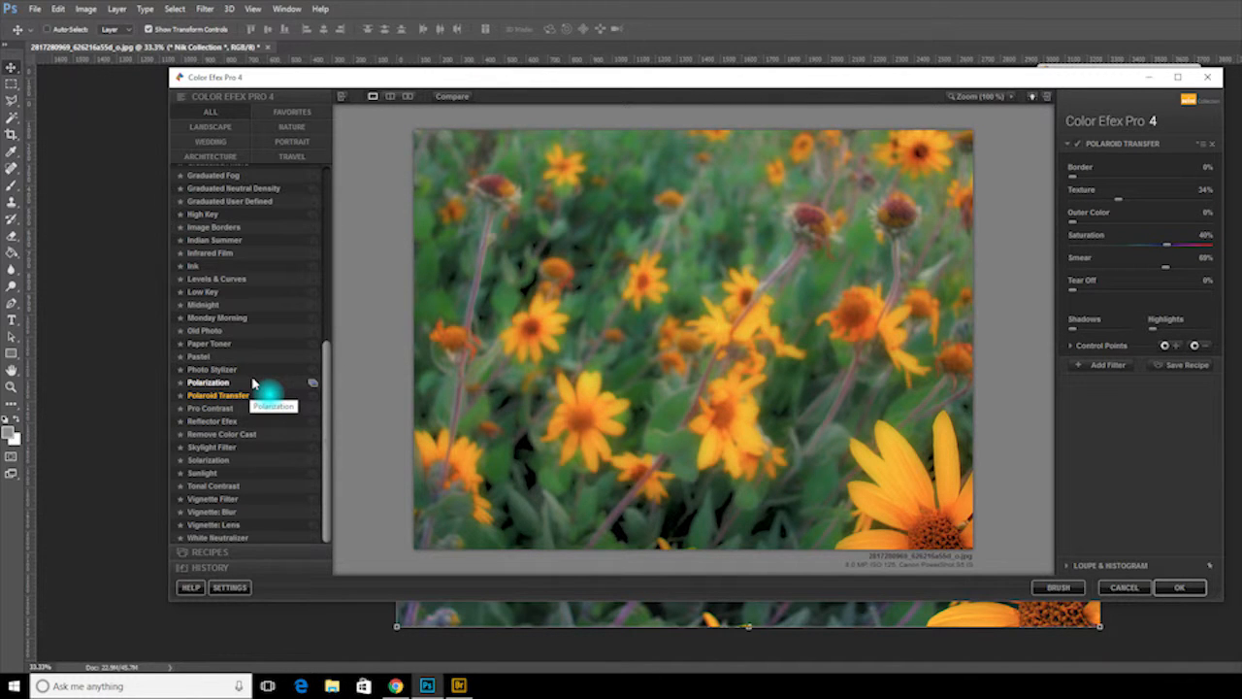
{"action": "left_click", "coordinate": [254, 383]}
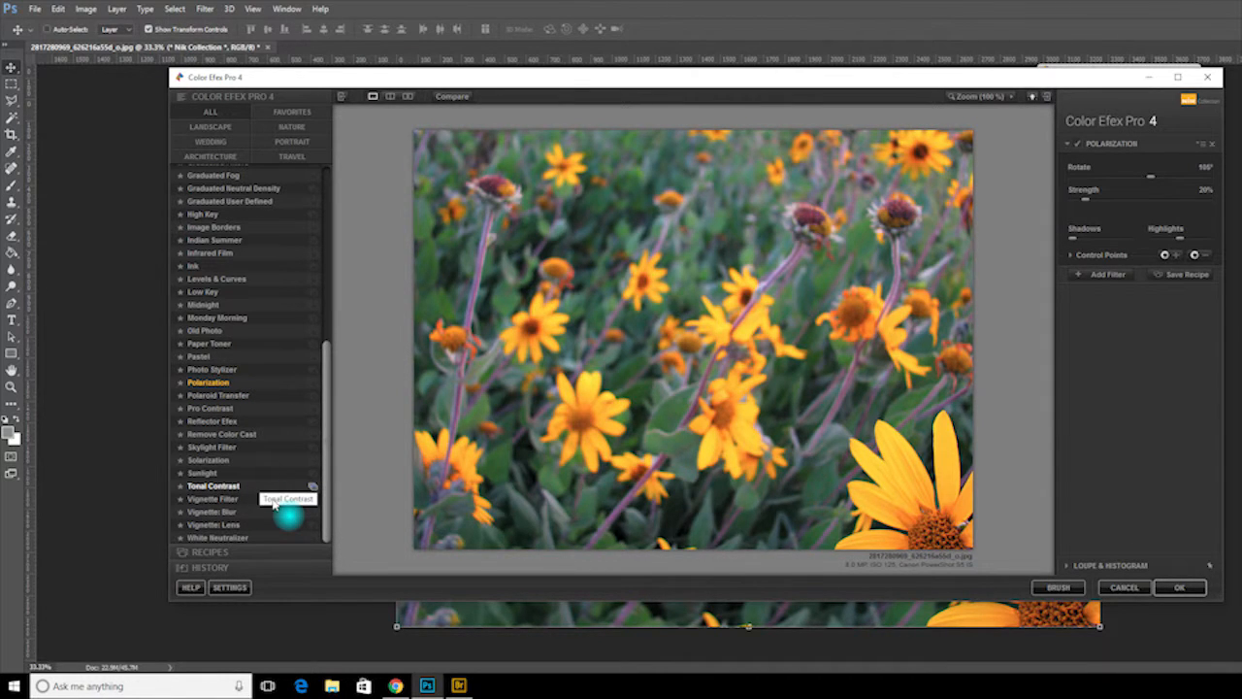
{"action": "left_click", "coordinate": [254, 473]}
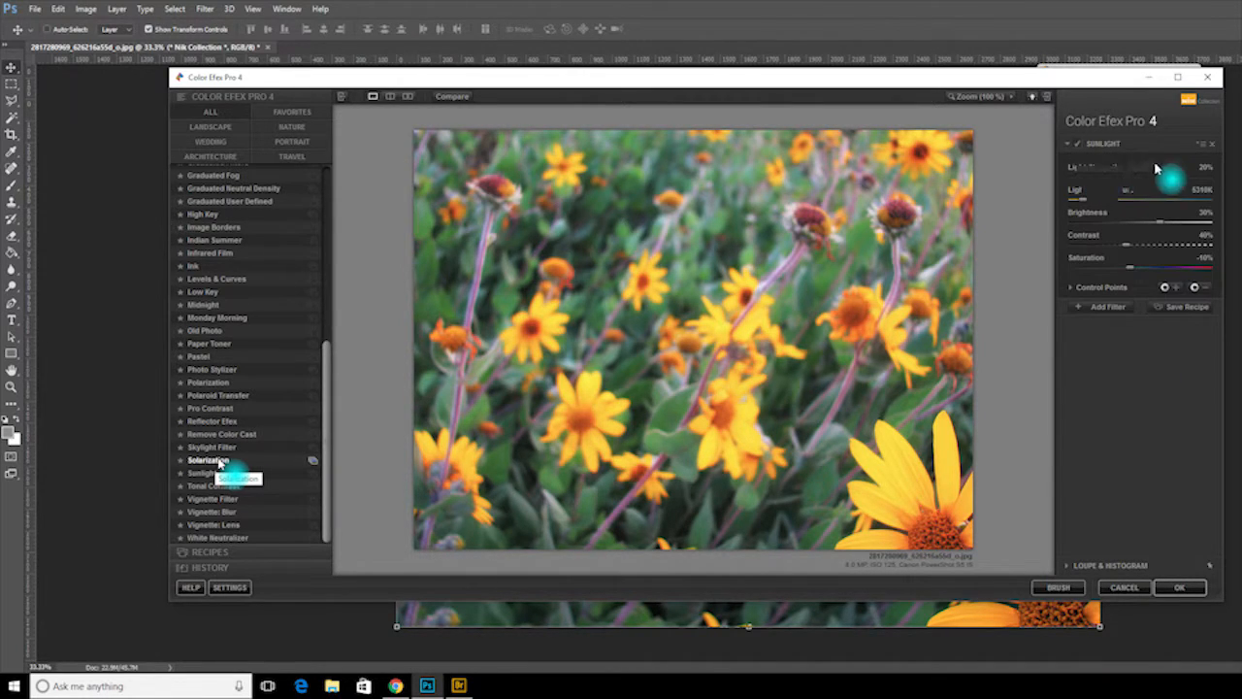
- Add a second filter on top of Sunlight, trying Photo Stylizer and choosing Polarization instead
{"action": "left_click", "coordinate": [1094, 144]}
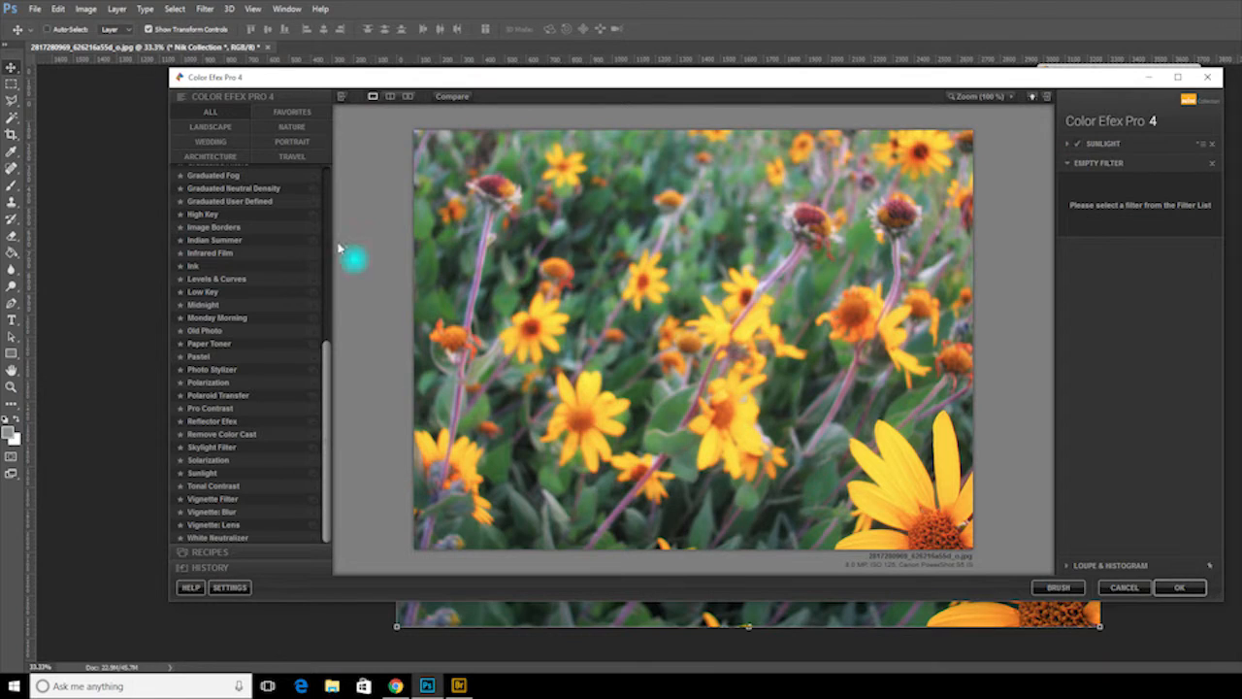
{"action": "left_click", "coordinate": [258, 374]}
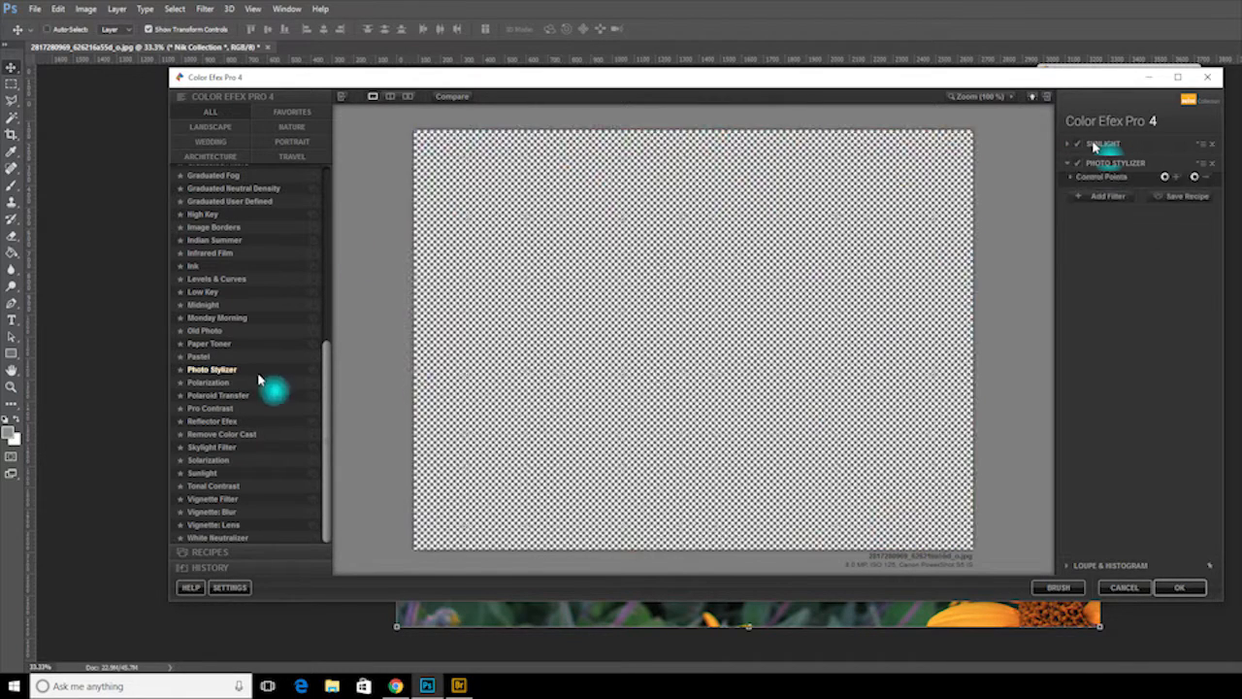
{"action": "left_click", "coordinate": [1094, 146]}
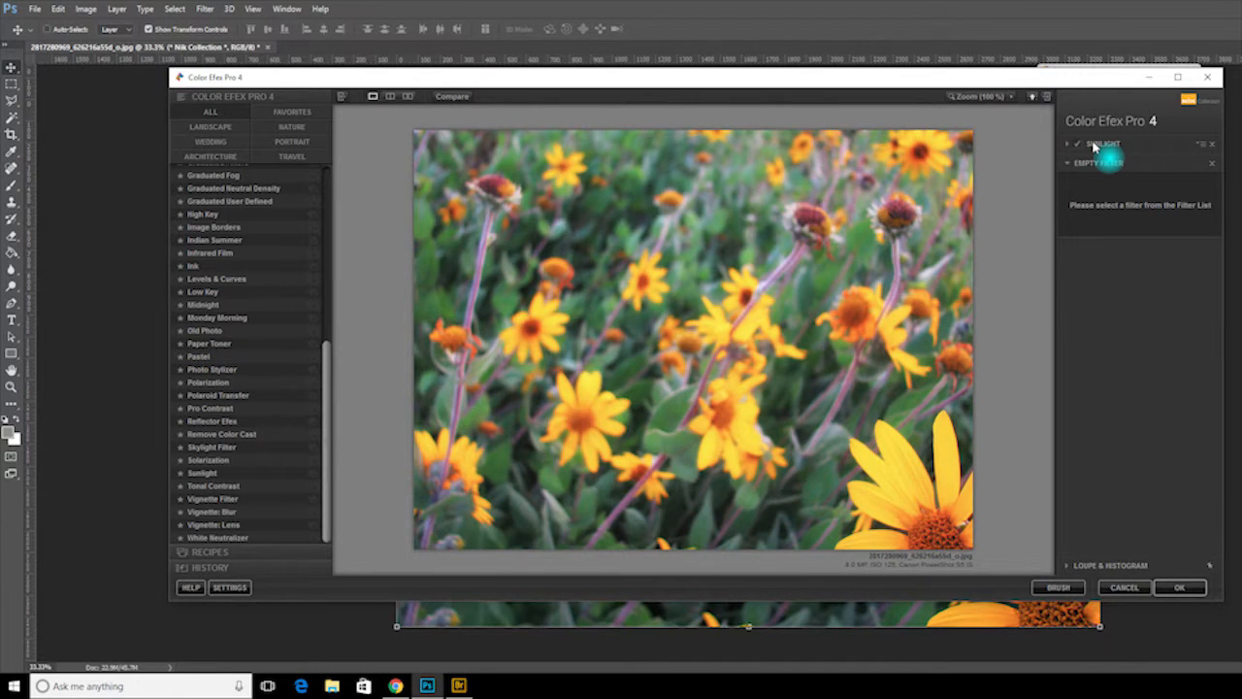
{"action": "left_click", "coordinate": [258, 383]}
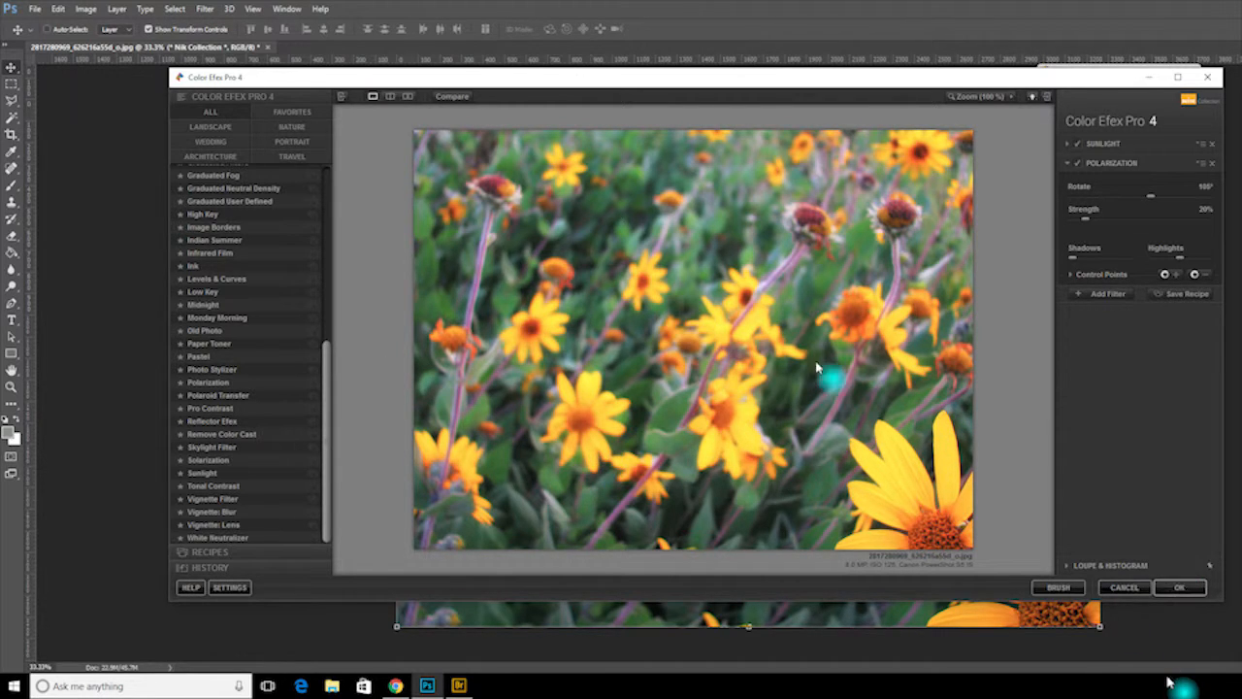
- Compare before and after by sweeping the split preview line across the photo, and apply the Color Efex Pro 4 filters
{"action": "left_click", "coordinate": [390, 96]}
{"action": "left_click_drag", "start_coordinate": [694, 320], "coordinate": [824, 339]}
{"action": "left_click_drag", "start_coordinate": [436, 328], "coordinate": [386, 335]}
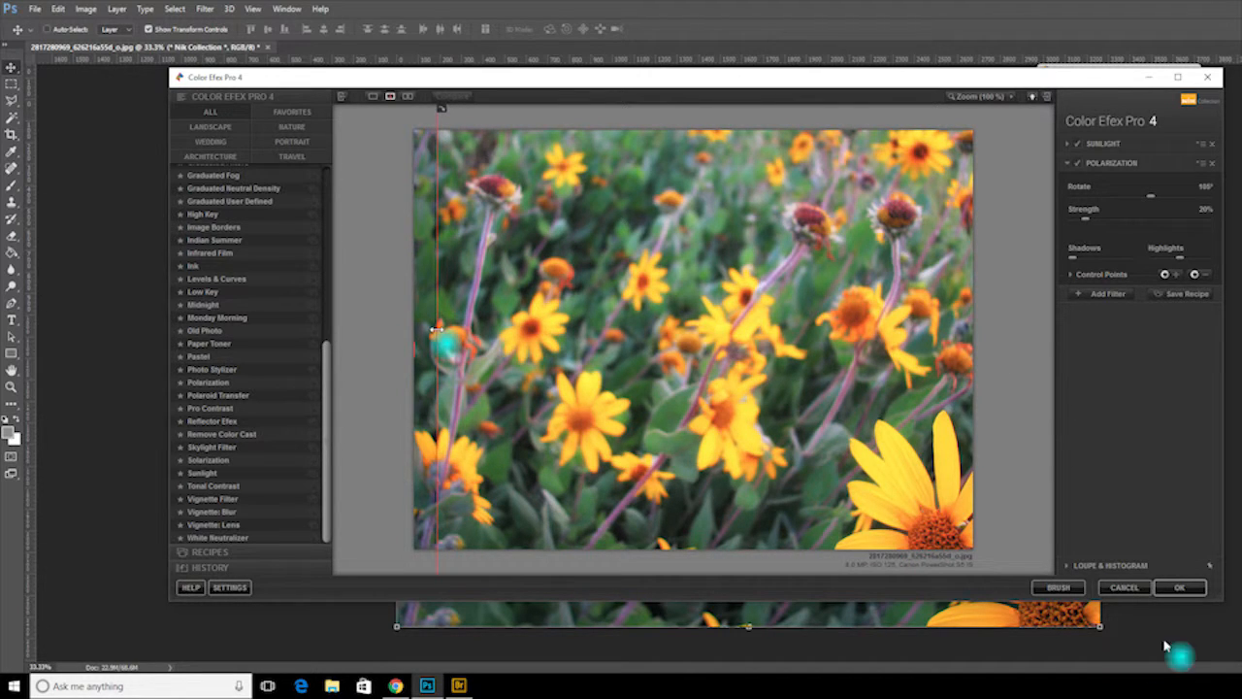
{"action": "left_click", "coordinate": [1182, 589]}
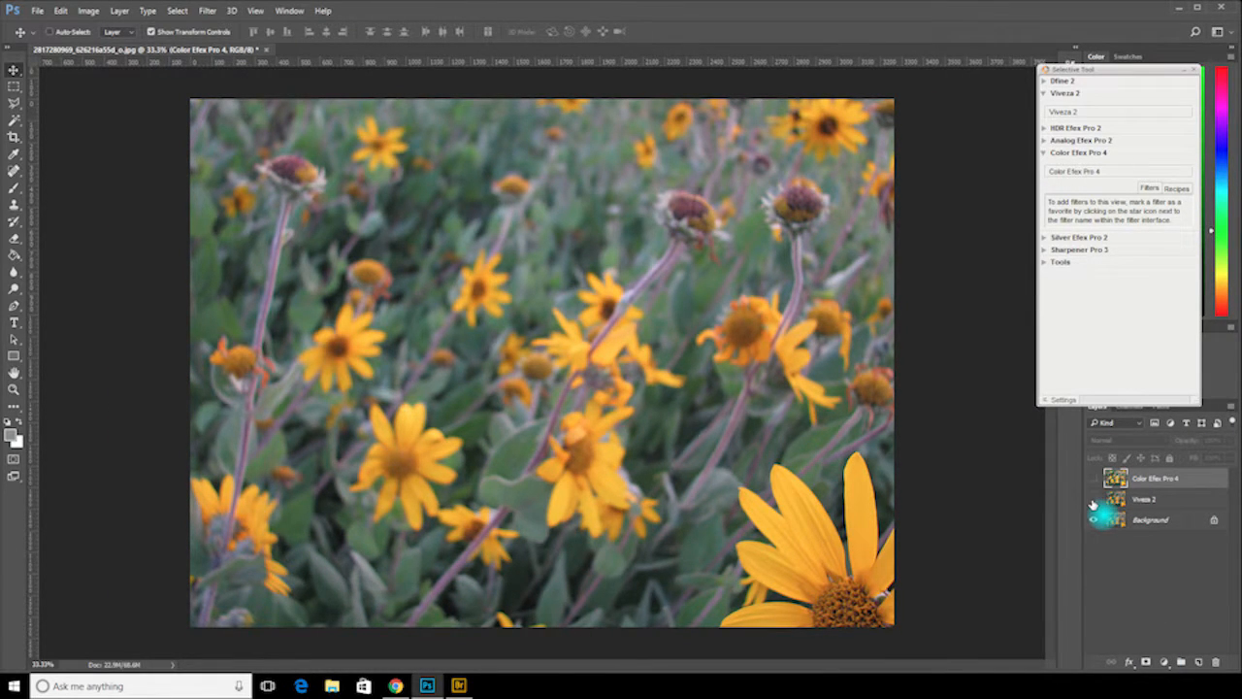
- Toggle the visibility of the Viveza 2 and Color Efex Pro 4 layers to compare their effects on the photo
{"action": "left_click", "coordinate": [1092, 503]}
{"action": "left_click", "coordinate": [1093, 503]}
{"action": "left_click", "coordinate": [1094, 480]}
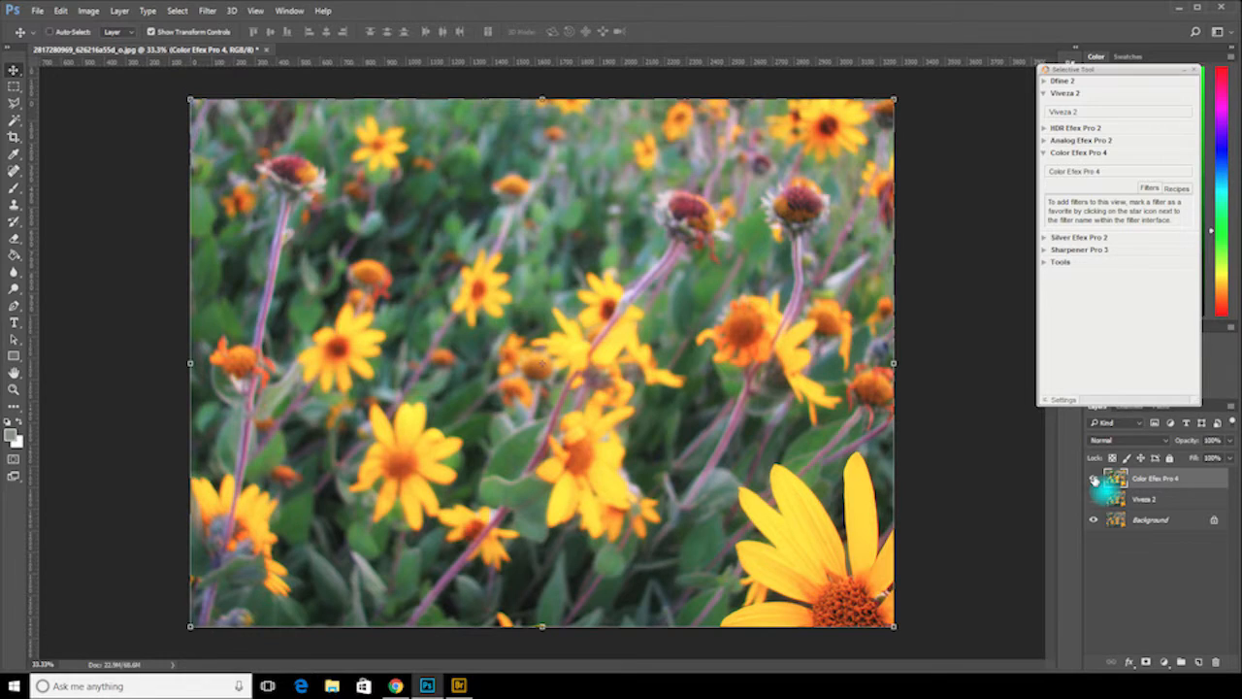
- Lower the Color Efex Pro 4 layer's opacity and set the Viveza 2 layer's opacity to 53%
{"action": "left_click", "coordinate": [1229, 441]}
{"action": "left_click_drag", "start_coordinate": [1230, 457], "coordinate": [1205, 458]}
{"action": "left_click", "coordinate": [1123, 497]}
{"action": "left_click", "coordinate": [1196, 480]}
{"action": "left_click", "coordinate": [1228, 441]}
{"action": "left_click_drag", "start_coordinate": [1188, 459], "coordinate": [1201, 459]}
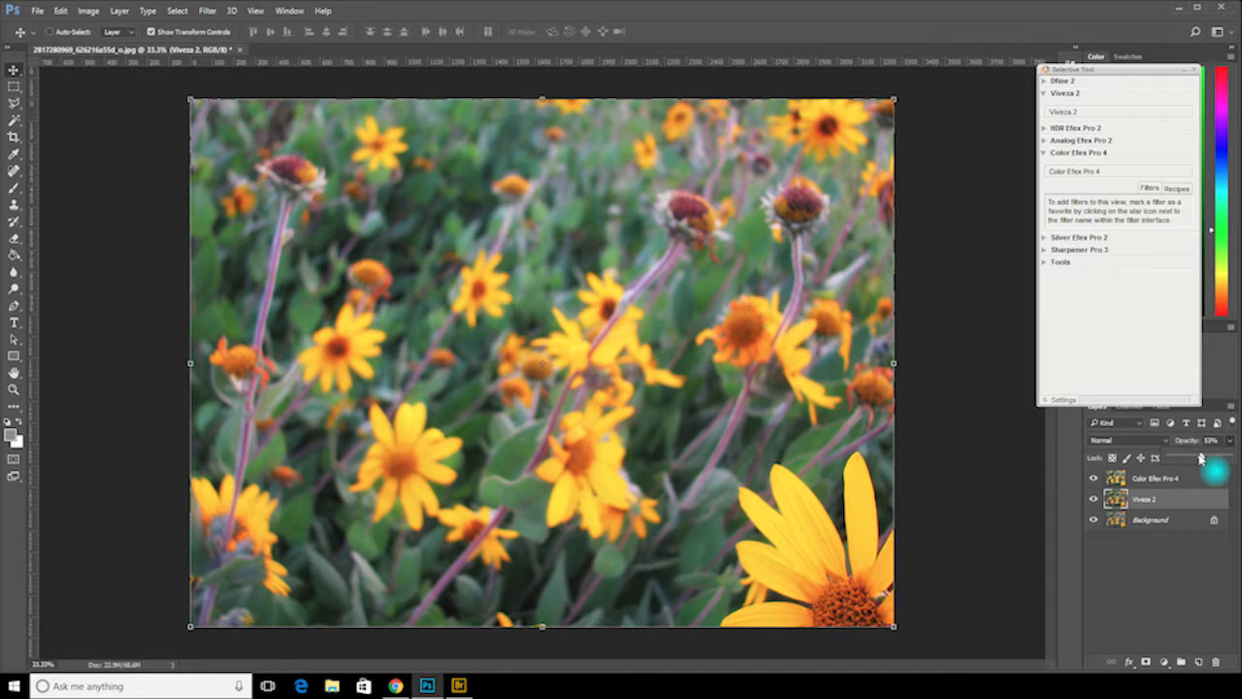
- Hide and show the Viveza 2 layer again to check its effect at the reduced opacity
{"action": "left_click", "coordinate": [1095, 500]}
{"action": "left_click", "coordinate": [1094, 499]}
{"action": "left_click", "coordinate": [15, 139]}
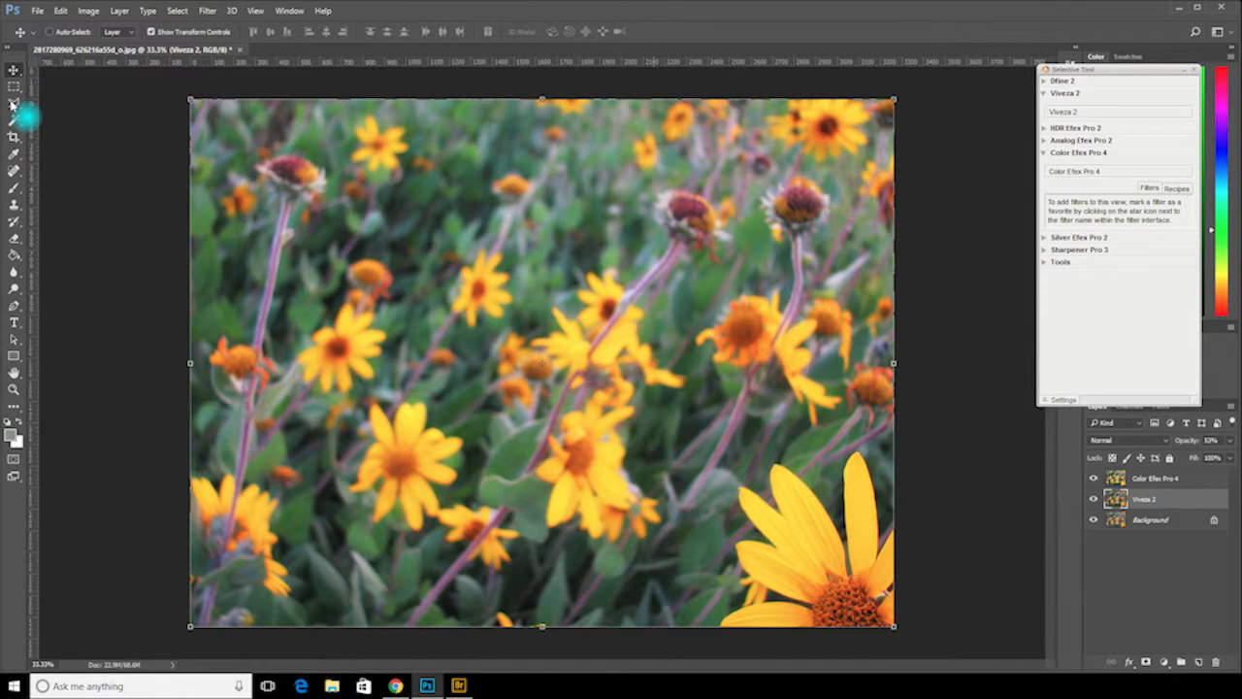
- Crop the photo at a 16:9 ratio to the area around the large yellow flower in the lower-right corner
{"action": "left_click", "coordinate": [822, 548]}
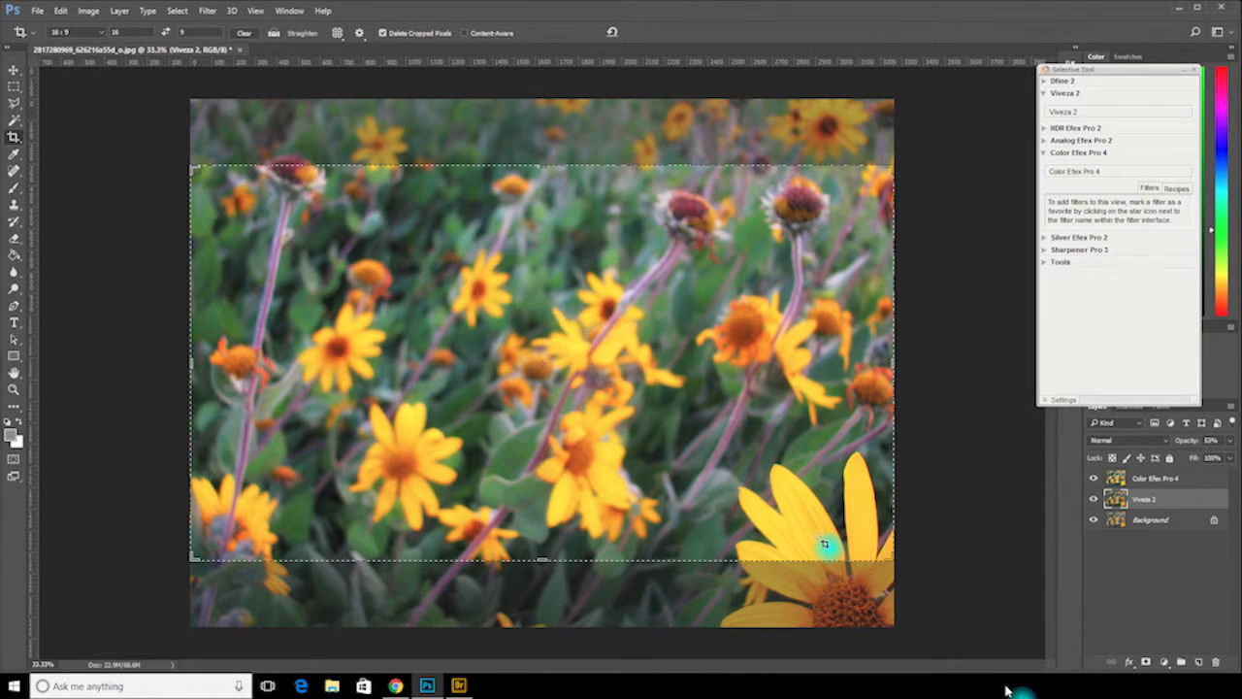
{"action": "left_click_drag", "start_coordinate": [470, 376], "coordinate": [918, 617]}
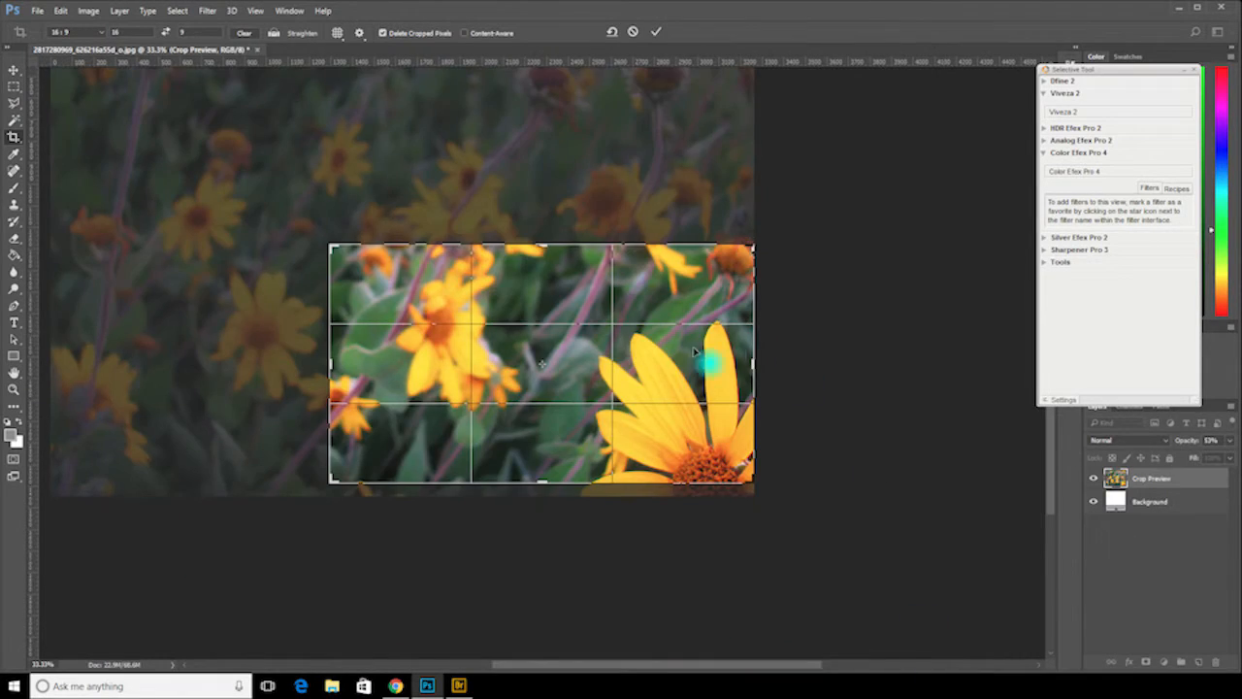
{"action": "mouse_move", "coordinate": [675, 353]}
{"action": "left_mouse_down"}
{"action": "mouse_move", "coordinate": [680, 339]}
{"action": "mouse_move", "coordinate": [679, 359]}
{"action": "left_mouse_up"}
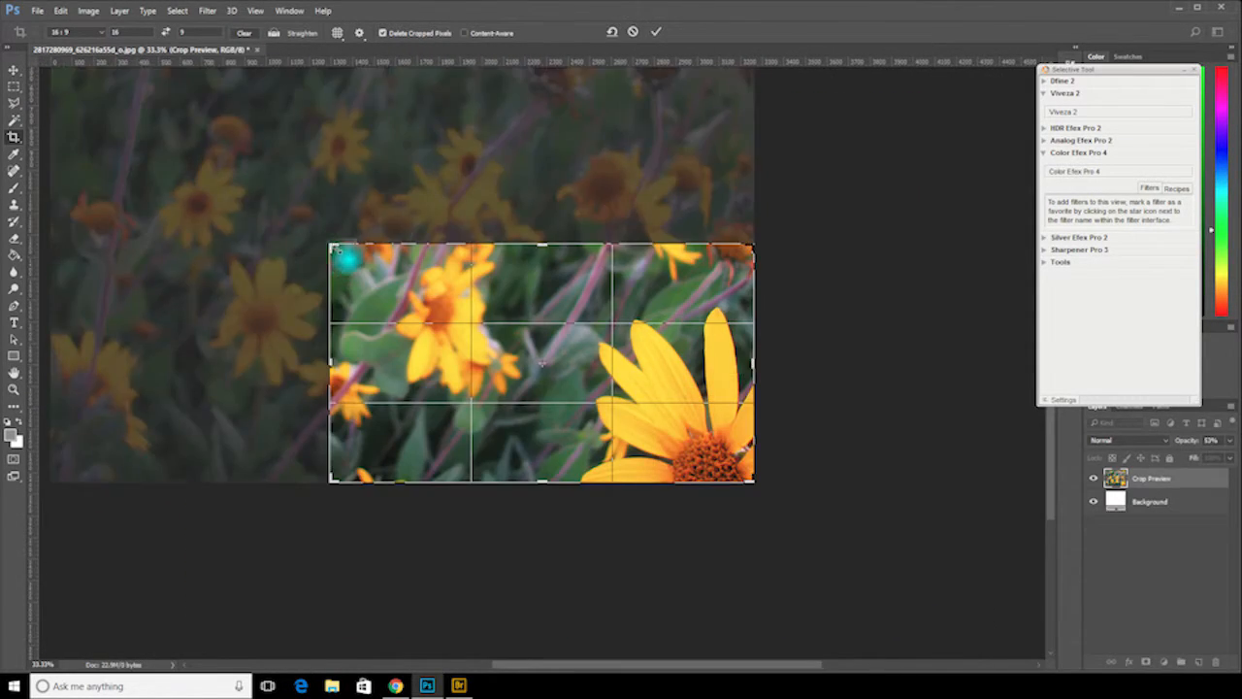
{"action": "mouse_move", "coordinate": [333, 246]}
{"action": "left_mouse_down"}
{"action": "mouse_move", "coordinate": [369, 289]}
{"action": "mouse_move", "coordinate": [346, 255]}
{"action": "left_mouse_up"}
{"action": "left_click_drag", "start_coordinate": [341, 254], "coordinate": [408, 284]}
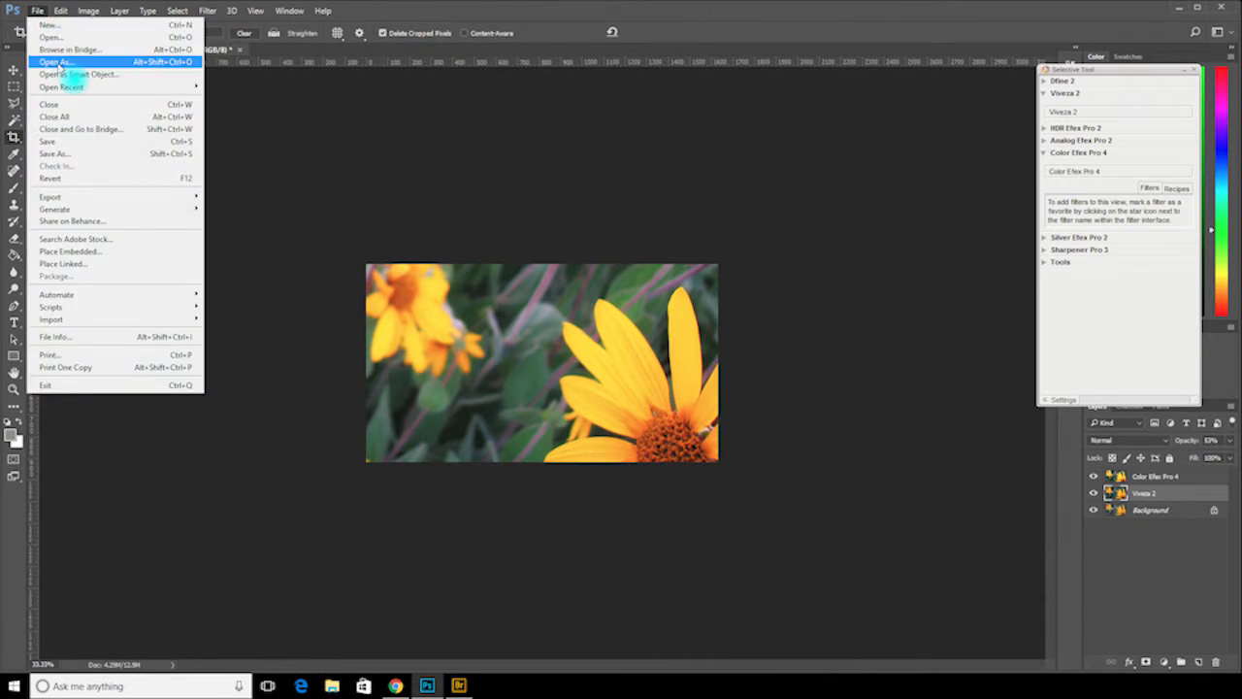
{"action": "left_click", "coordinate": [36, 11]}
{"action": "left_click", "coordinate": [61, 148]}
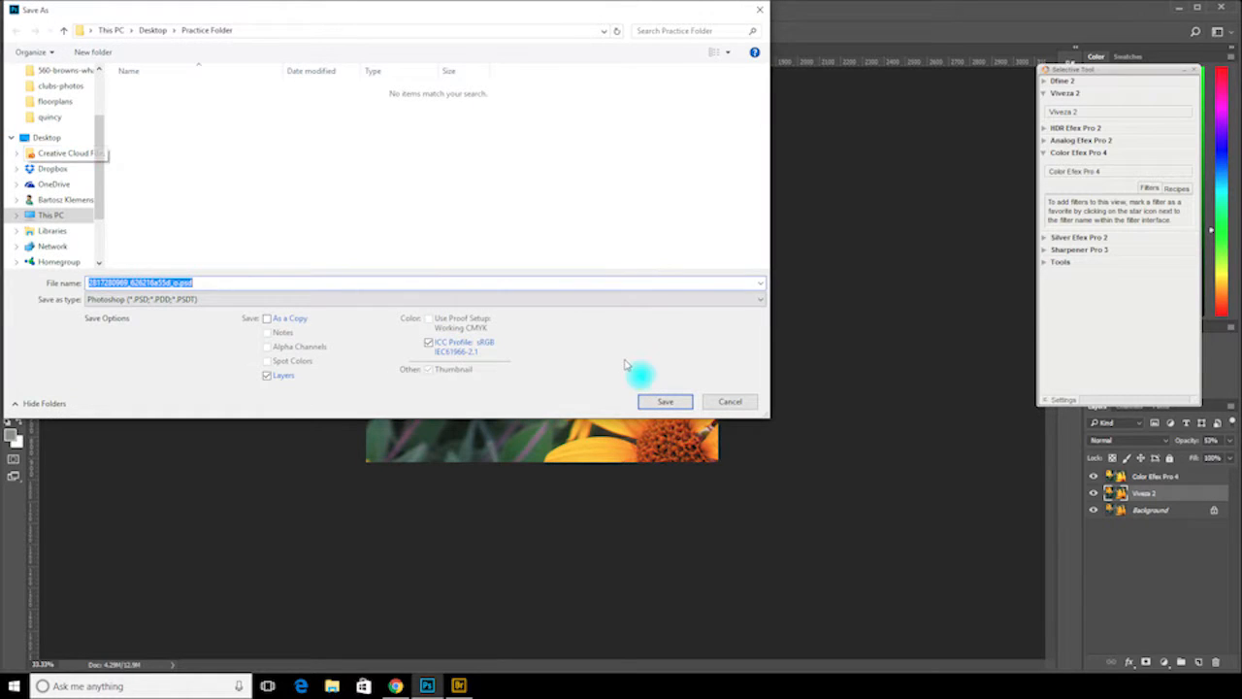
{"action": "left_click", "coordinate": [667, 400]}
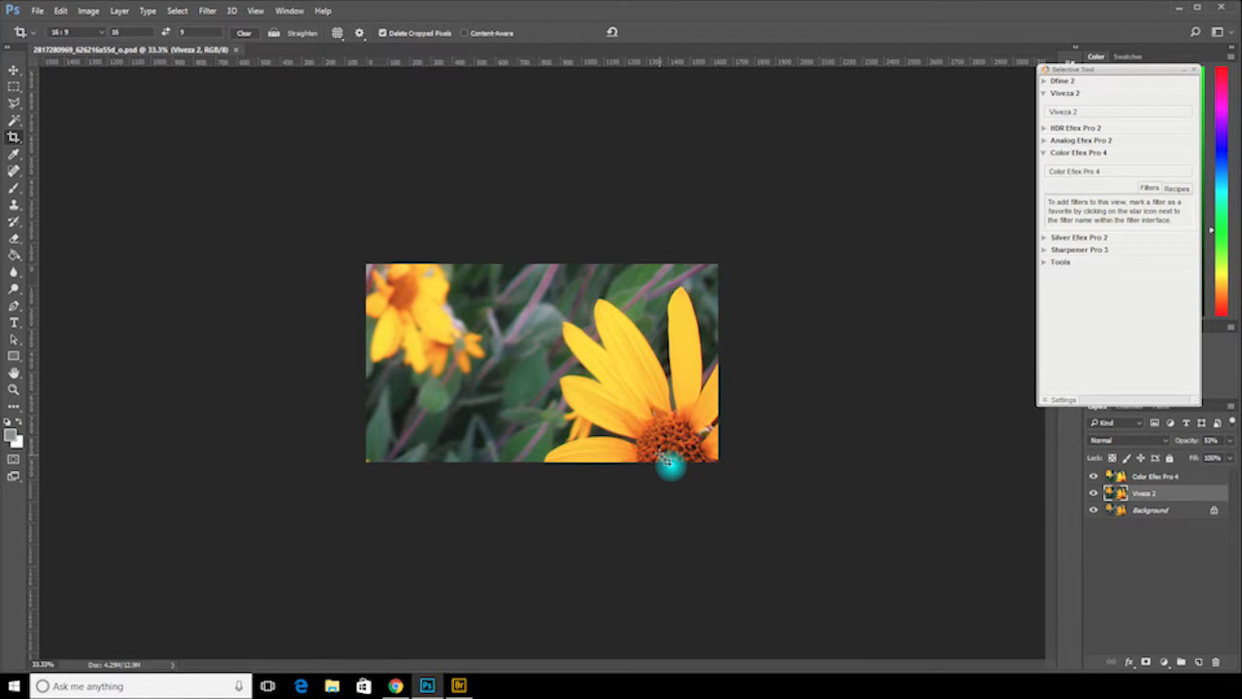
{"action": "key", "text": "alt+Tab"}
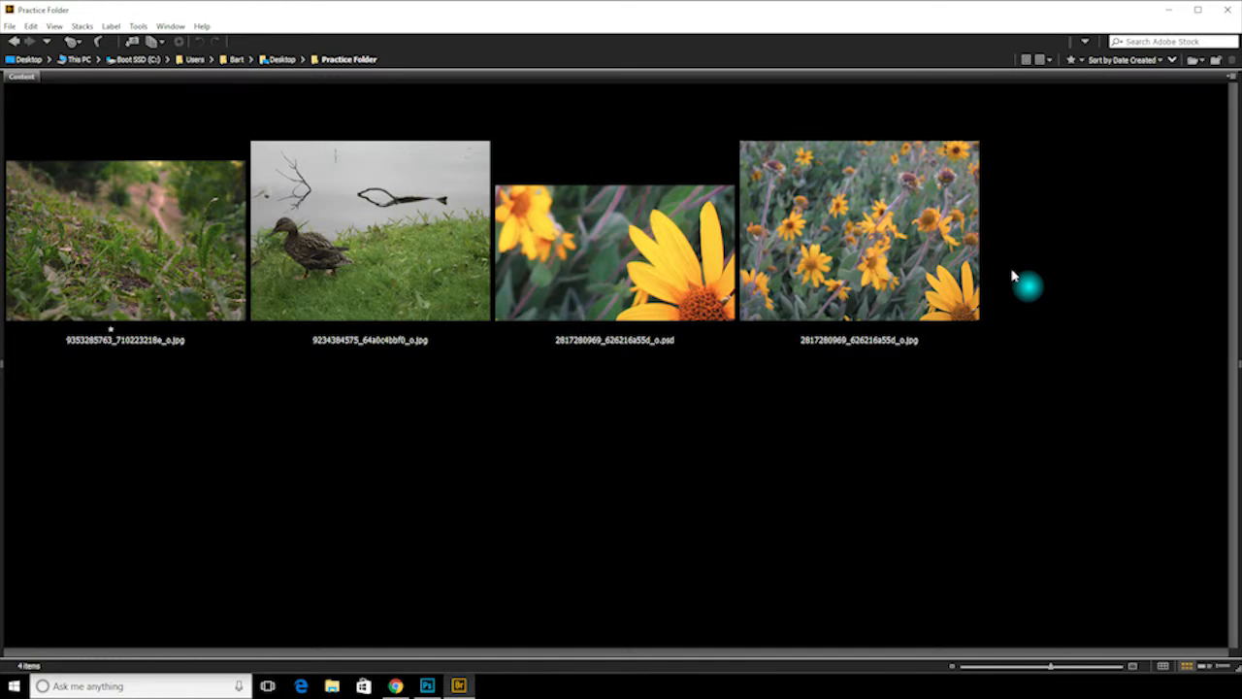
{"action": "left_click", "coordinate": [166, 285]}
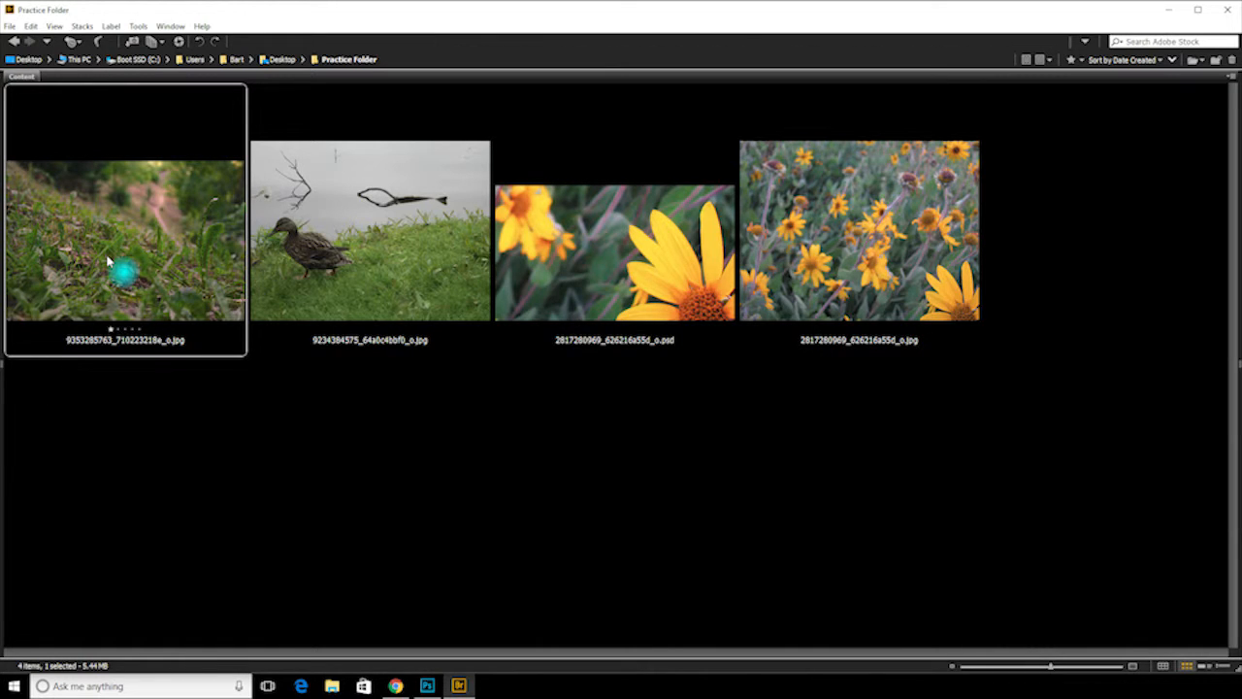
{"action": "left_click_drag", "start_coordinate": [108, 262], "coordinate": [1193, 189]}
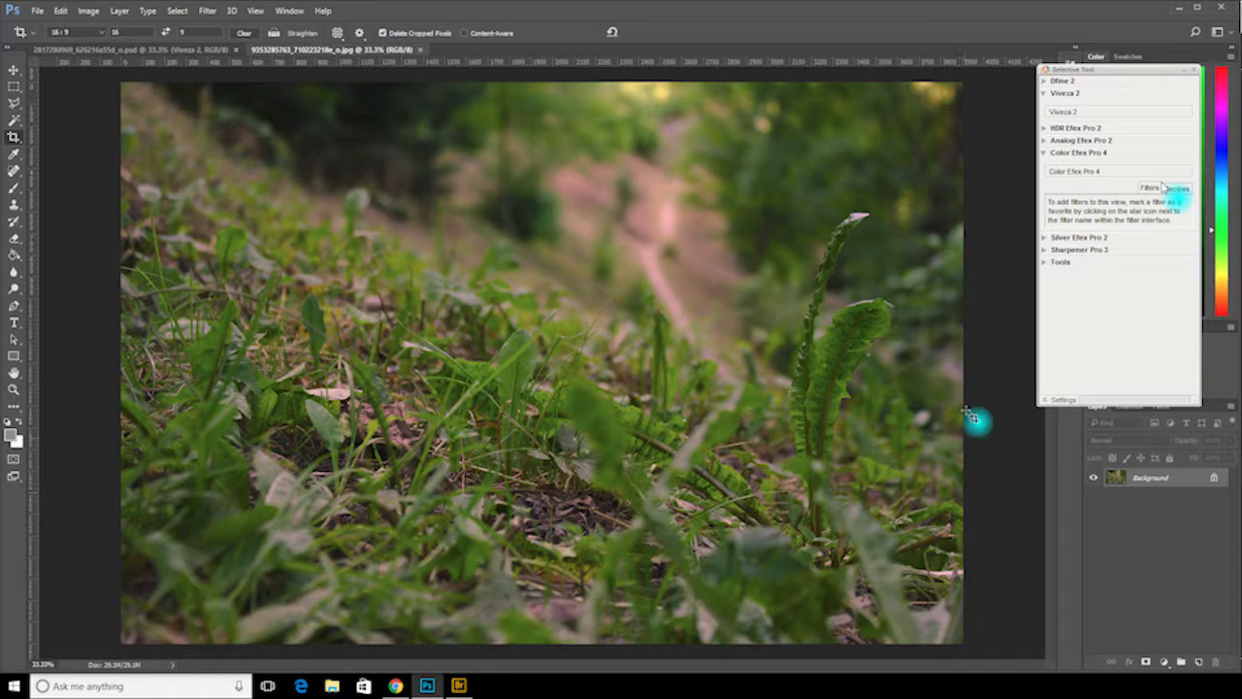
- Apply Viveza 2 with brightness 23%, contrast 19%, saturation 14%, structure 22% and shadow adjustments -17%, comparing with the split preview
{"action": "left_click", "coordinate": [1050, 169]}
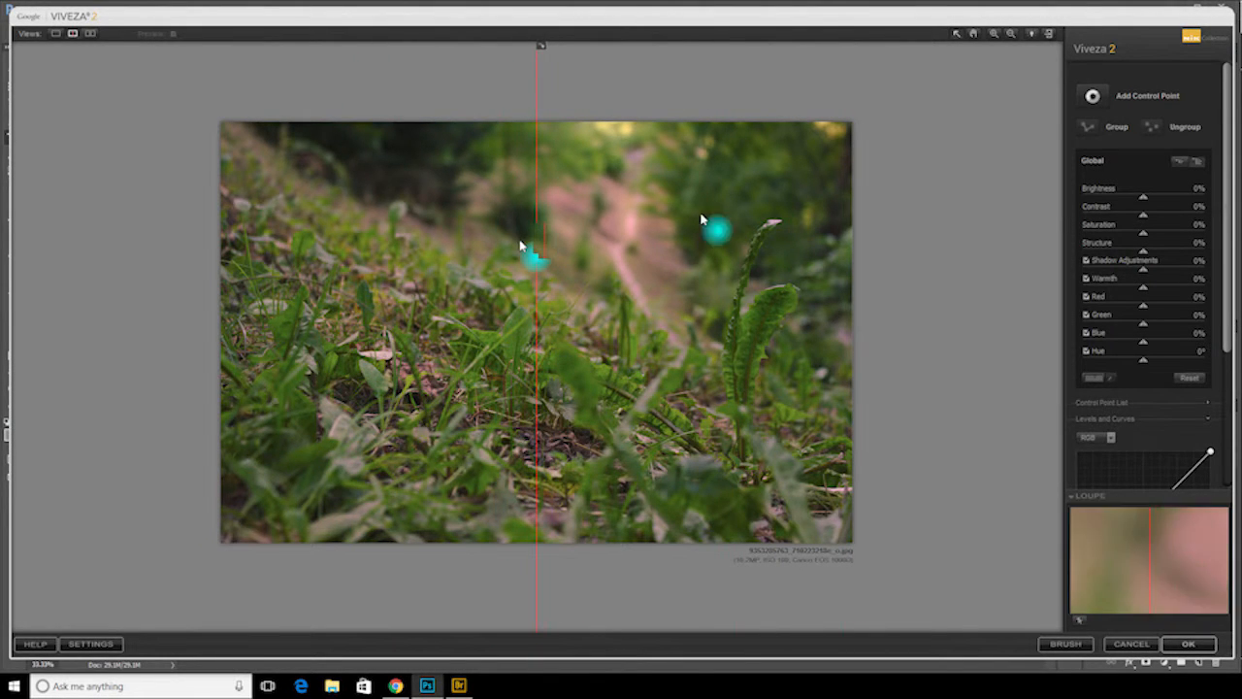
{"action": "left_click_drag", "start_coordinate": [1143, 197], "coordinate": [1152, 199]}
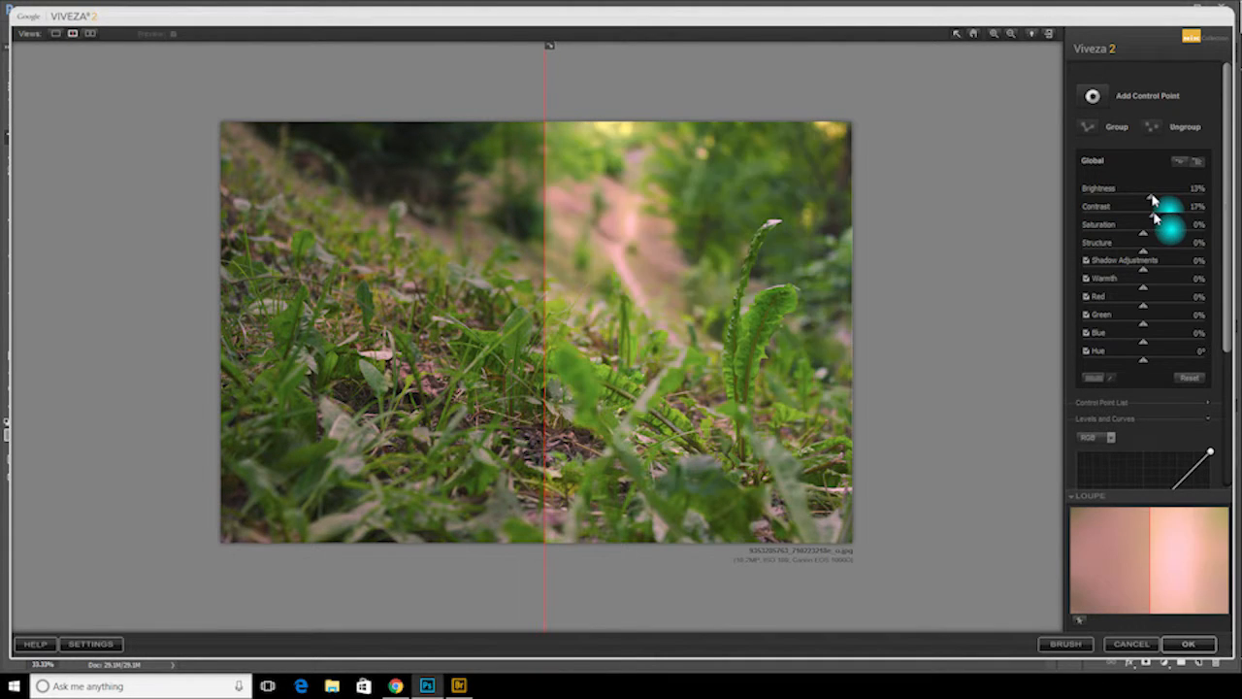
{"action": "left_click_drag", "start_coordinate": [1142, 234], "coordinate": [1152, 235]}
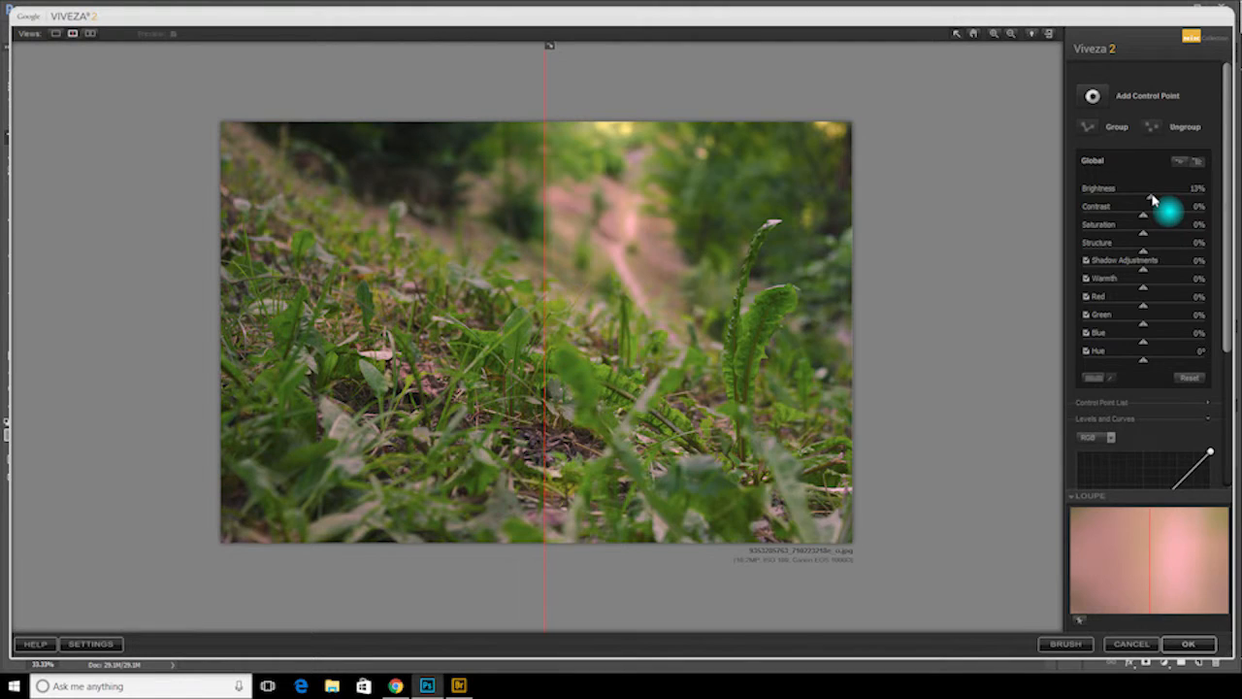
{"action": "left_click_drag", "start_coordinate": [1144, 250], "coordinate": [1156, 254]}
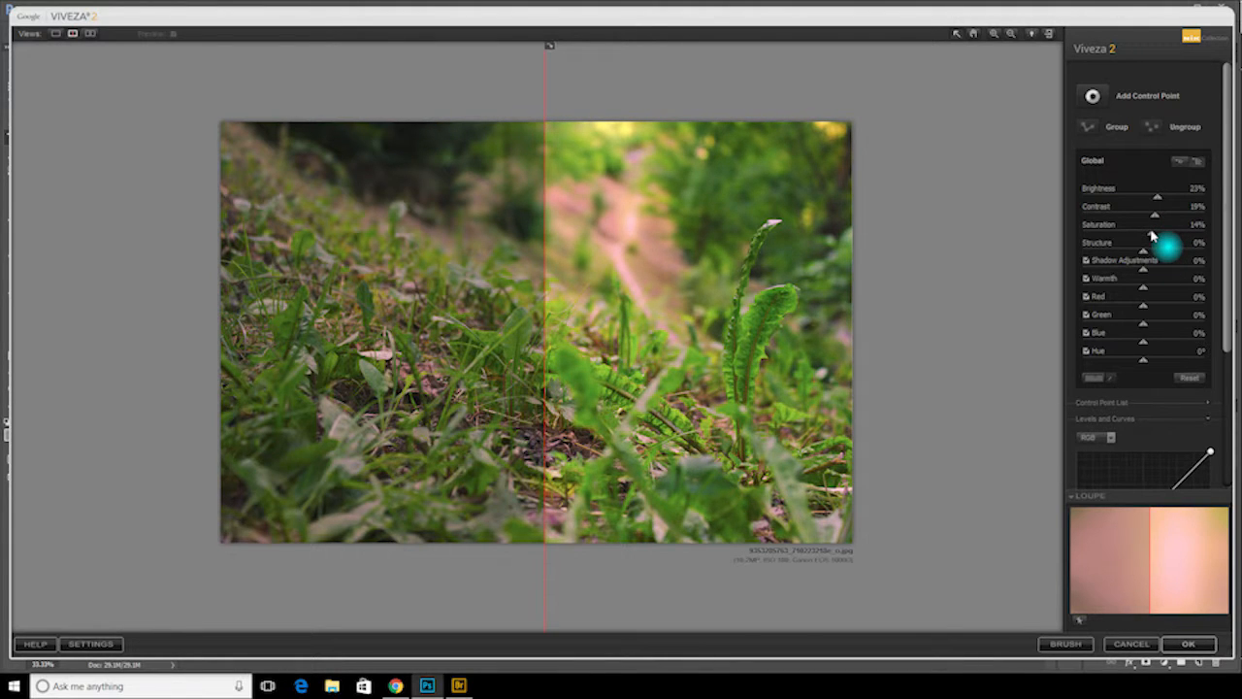
{"action": "mouse_move", "coordinate": [1142, 273]}
{"action": "left_mouse_down"}
{"action": "mouse_move", "coordinate": [1125, 269]}
{"action": "mouse_move", "coordinate": [1154, 271]}
{"action": "mouse_move", "coordinate": [1136, 285]}
{"action": "left_mouse_up"}
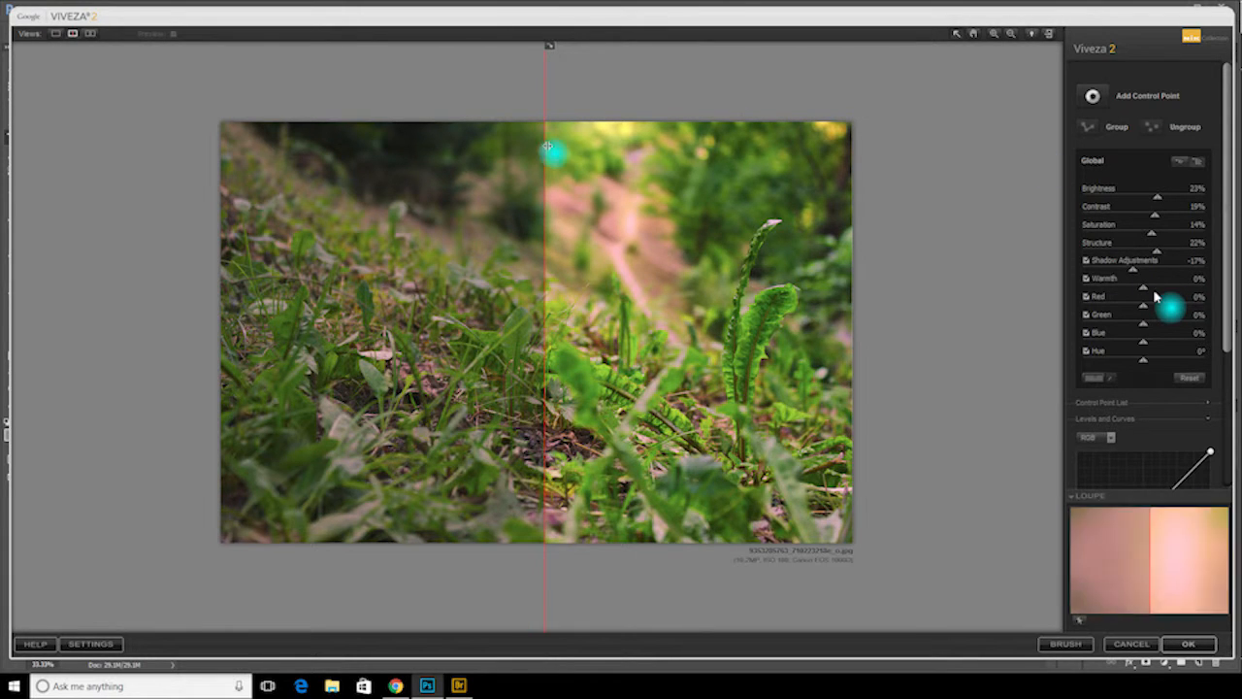
{"action": "left_click_drag", "start_coordinate": [545, 148], "coordinate": [319, 142]}
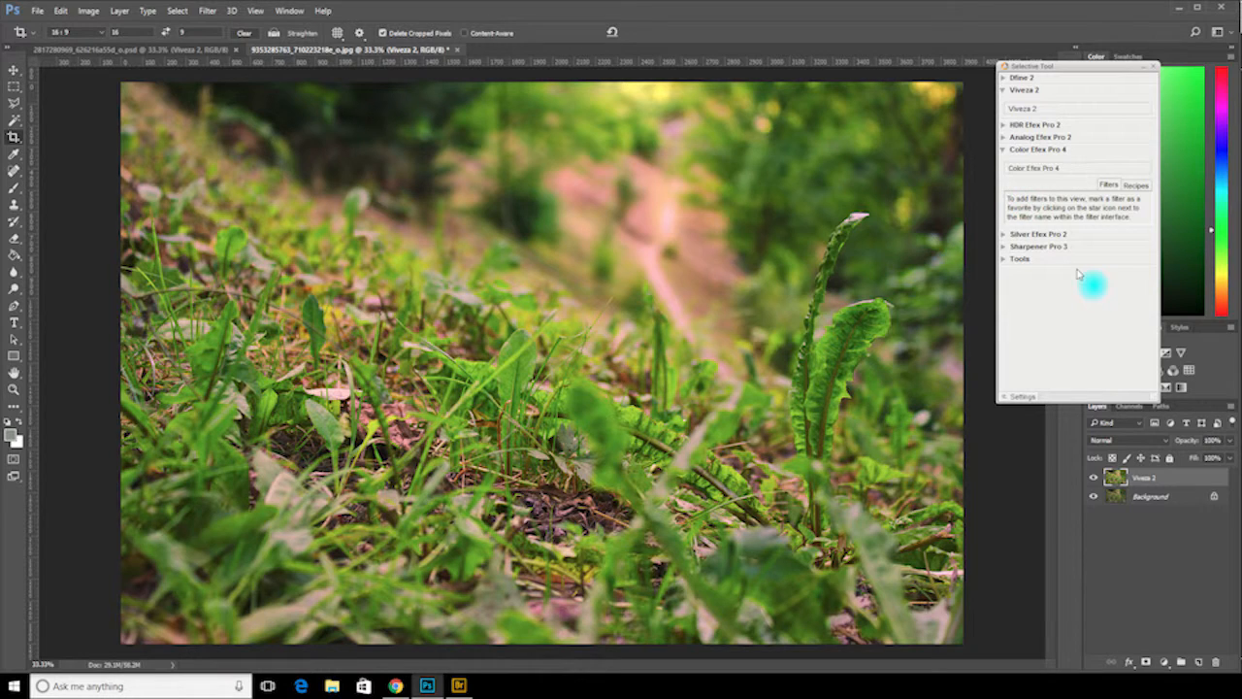
- Start Color Efex Pro 4, compare the Sunlight filter with the split preview, and add a second, empty filter below it
{"action": "left_click", "coordinate": [1024, 169]}
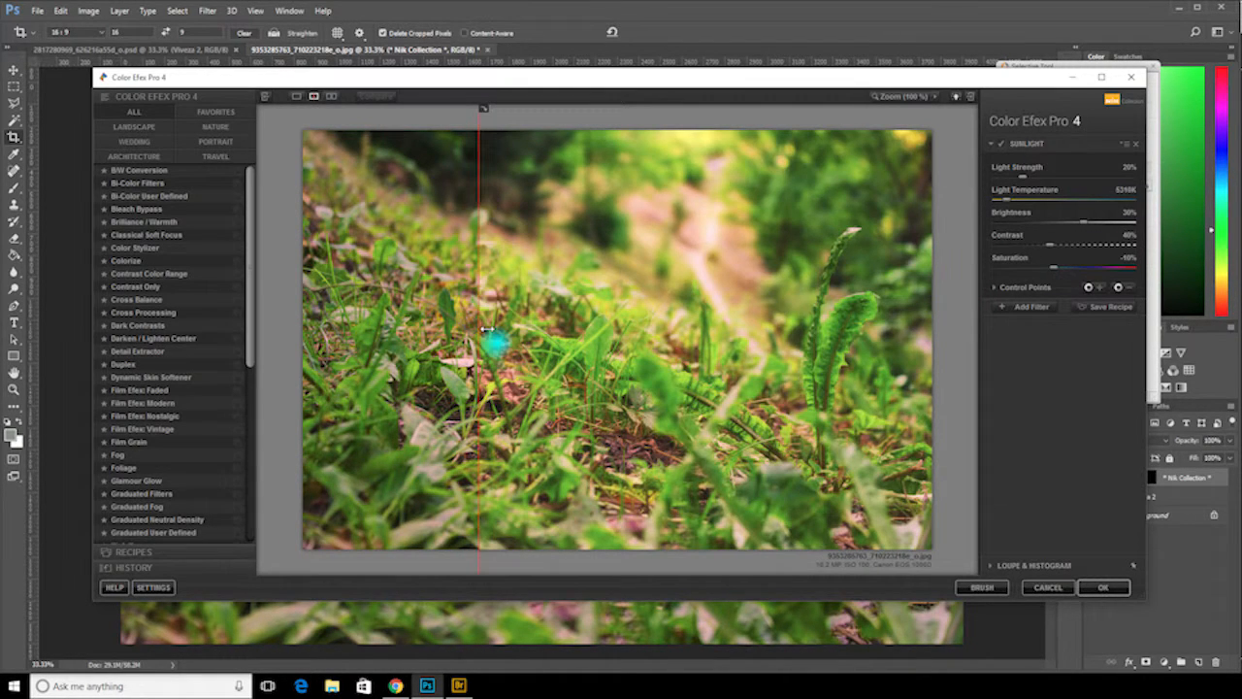
{"action": "left_click_drag", "start_coordinate": [486, 331], "coordinate": [287, 304]}
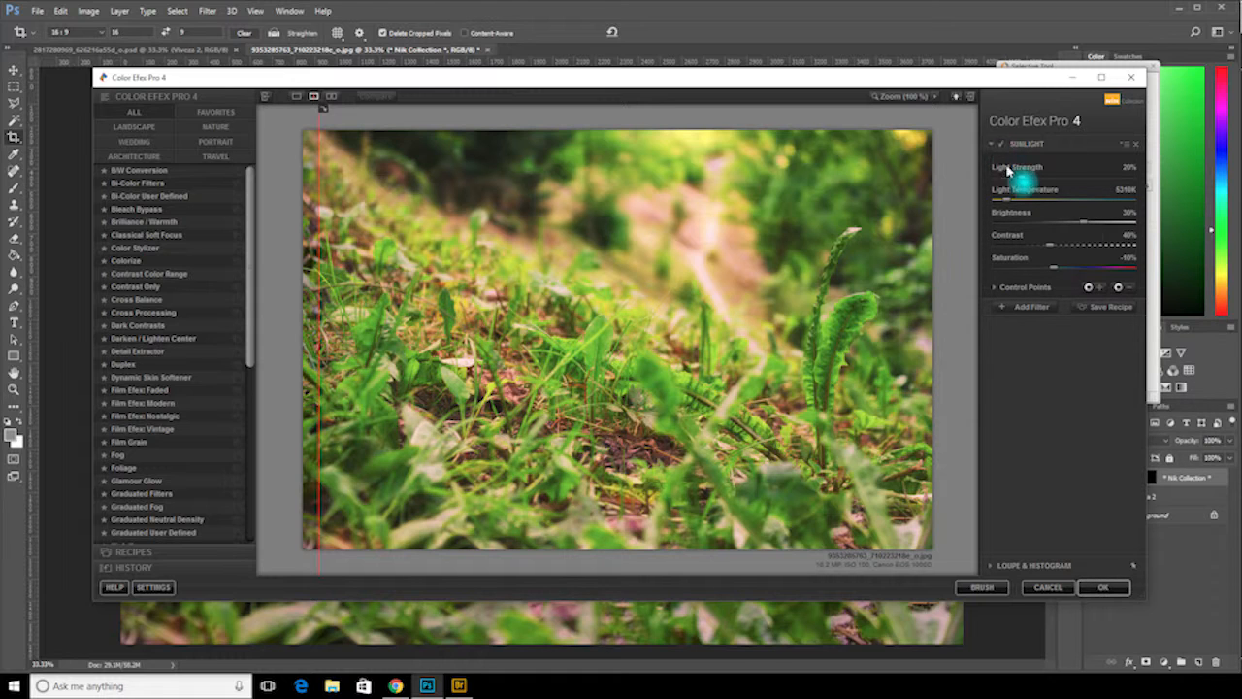
{"action": "left_click", "coordinate": [1019, 308]}
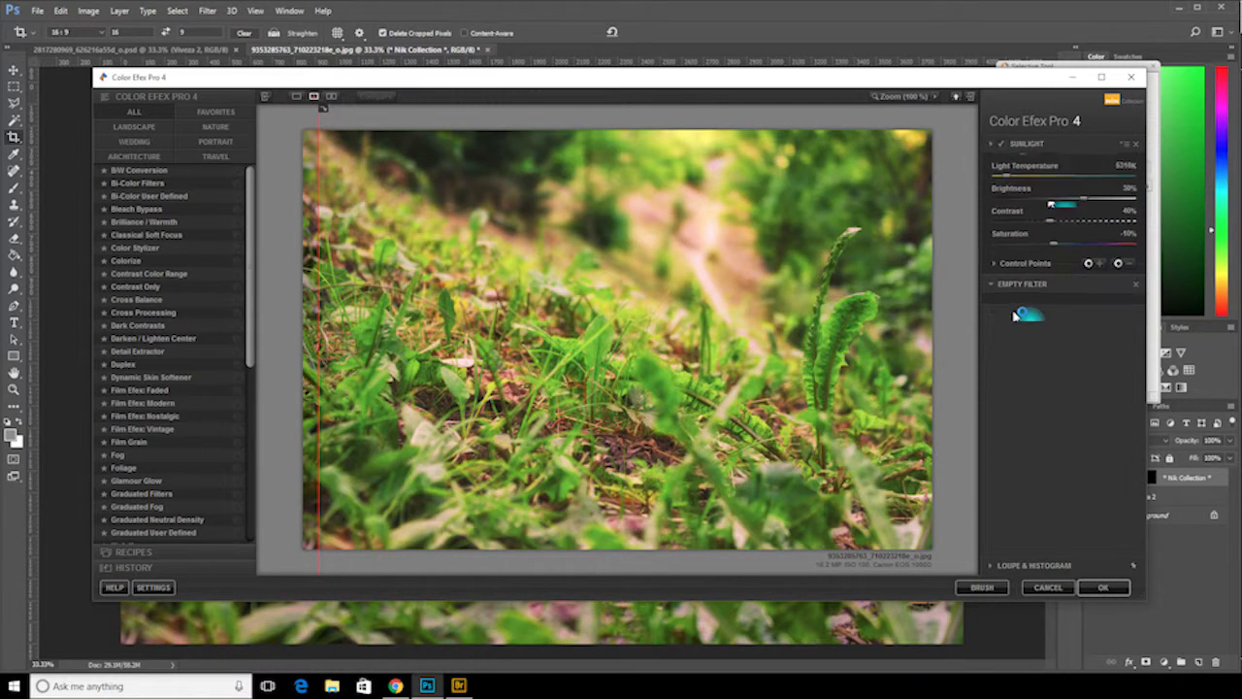
{"action": "left_click", "coordinate": [1023, 162]}
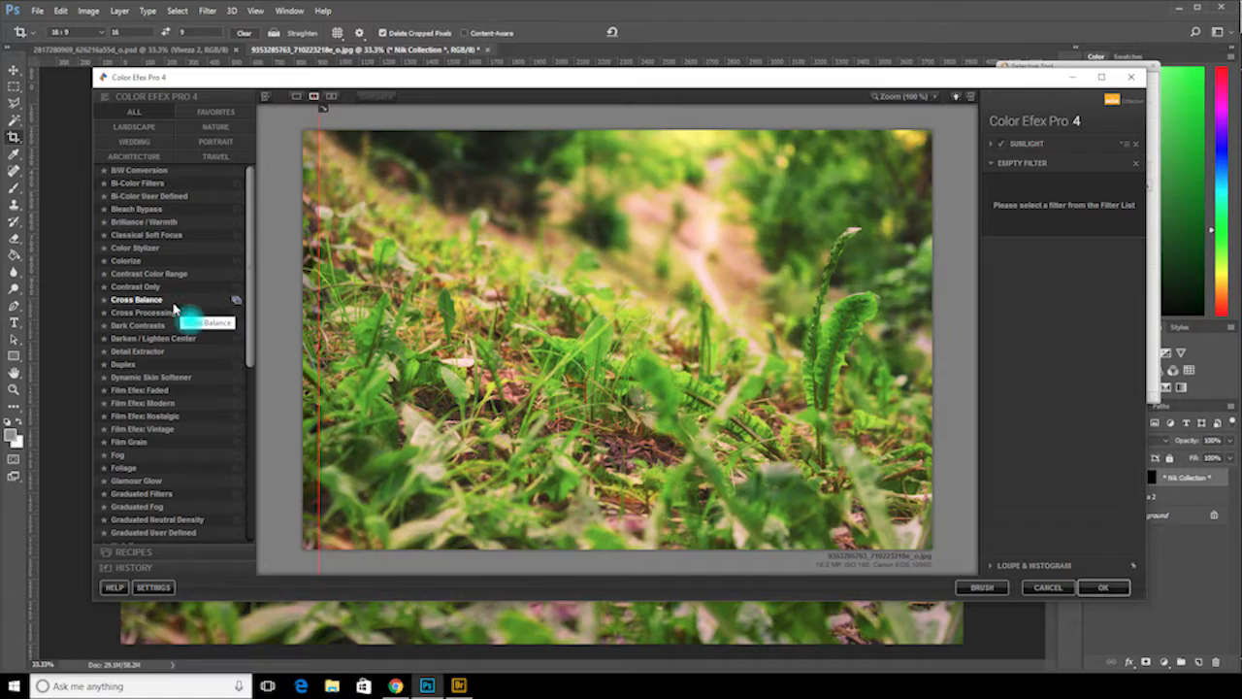
- Try the Foliage filter with different methods and the Indian Summer filter in the second filter slot
{"action": "left_click", "coordinate": [162, 467]}
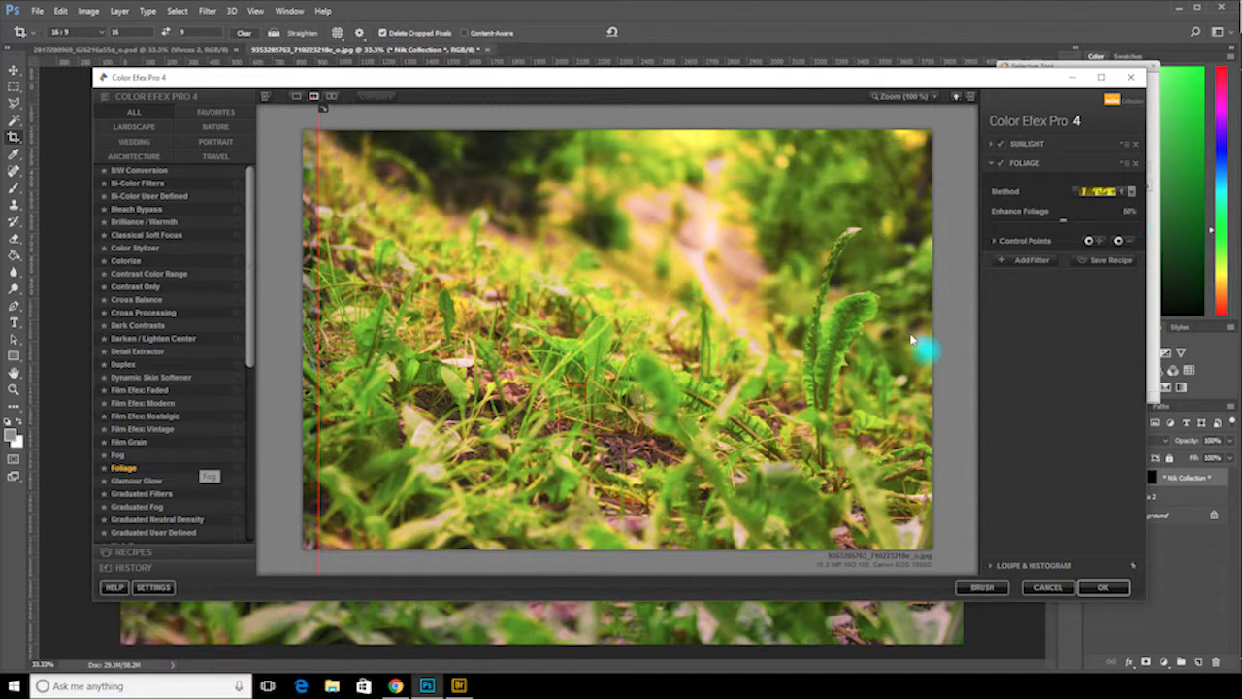
{"action": "left_click", "coordinate": [1131, 192]}
{"action": "left_click", "coordinate": [1109, 220]}
{"action": "left_click", "coordinate": [1131, 192]}
{"action": "left_click", "coordinate": [1111, 207]}
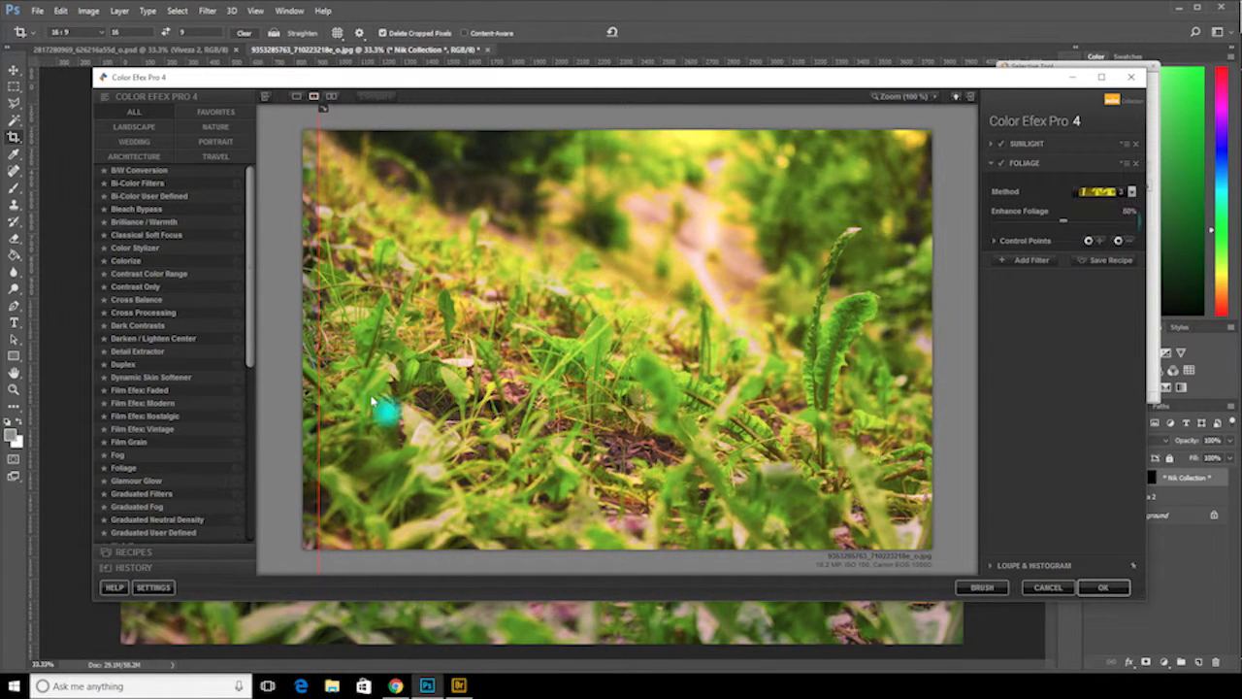
{"action": "left_click_drag", "start_coordinate": [249, 351], "coordinate": [222, 472]}
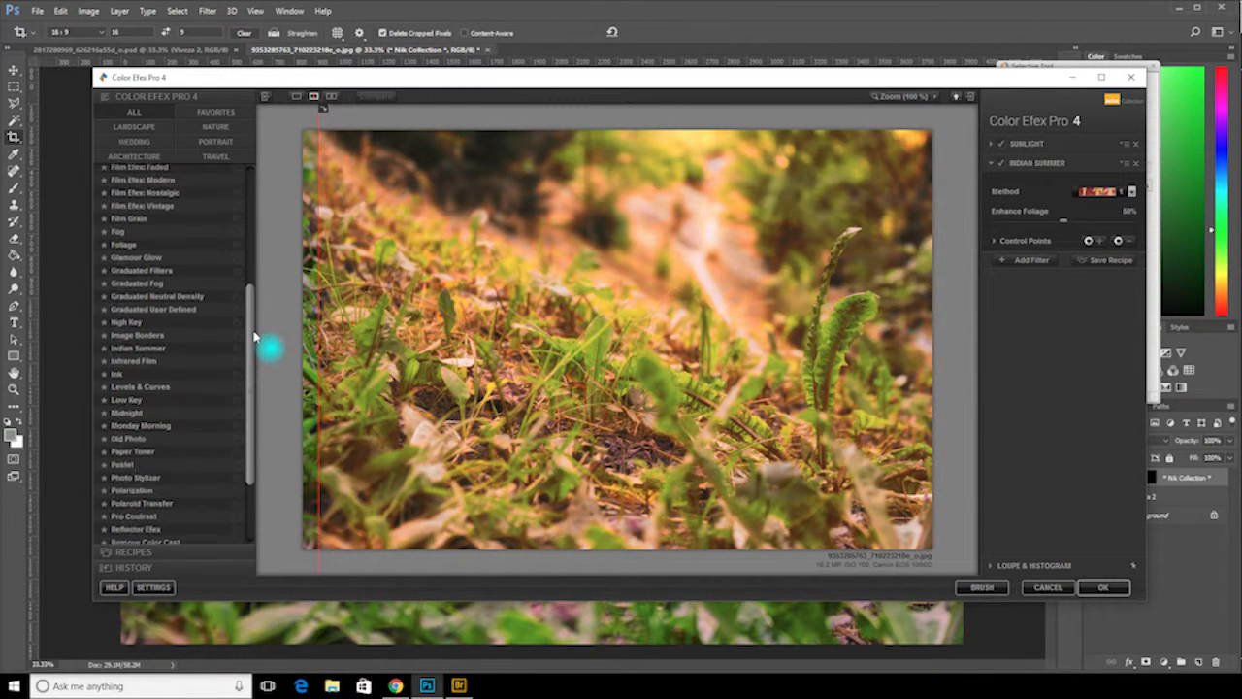
{"action": "left_click_drag", "start_coordinate": [269, 344], "coordinate": [269, 280]}
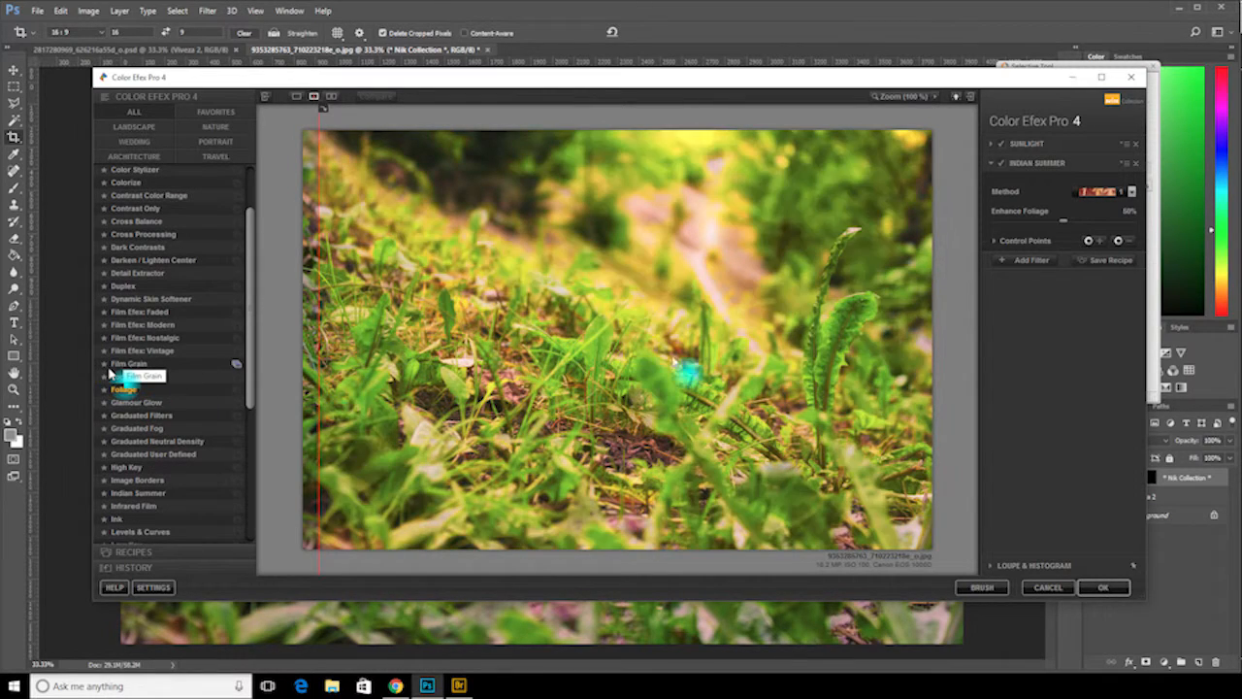
- Use the Foliage filter with method 3 as the second filter and apply the Color Efex Pro 4 filters
{"action": "left_click", "coordinate": [1132, 192]}
{"action": "left_click", "coordinate": [1114, 233]}
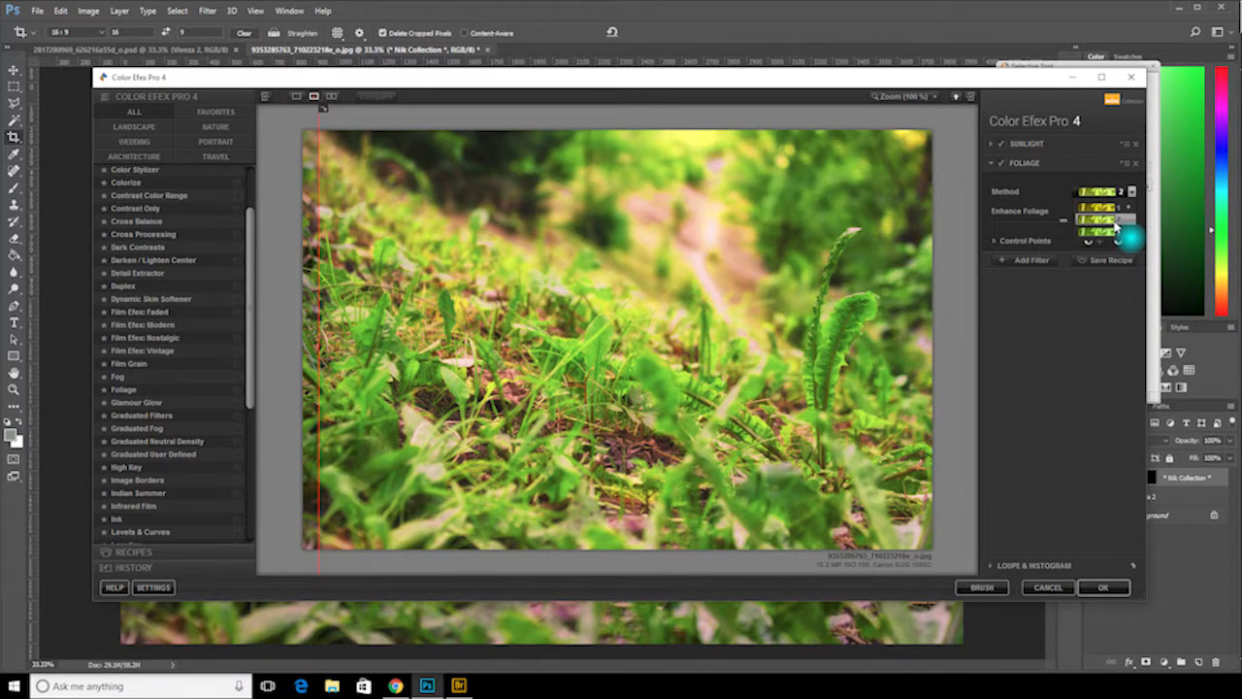
{"action": "left_click", "coordinate": [1116, 229]}
{"action": "left_click_drag", "start_coordinate": [992, 221], "coordinate": [1050, 231]}
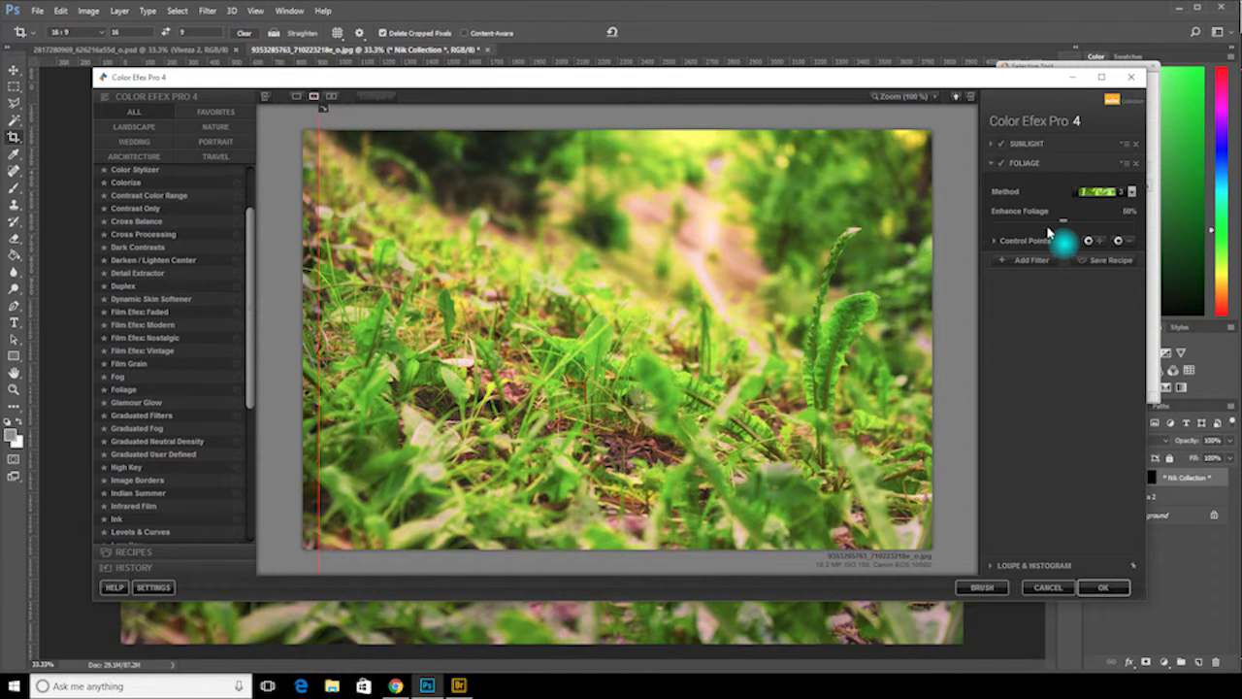
{"action": "left_click", "coordinate": [1103, 587]}
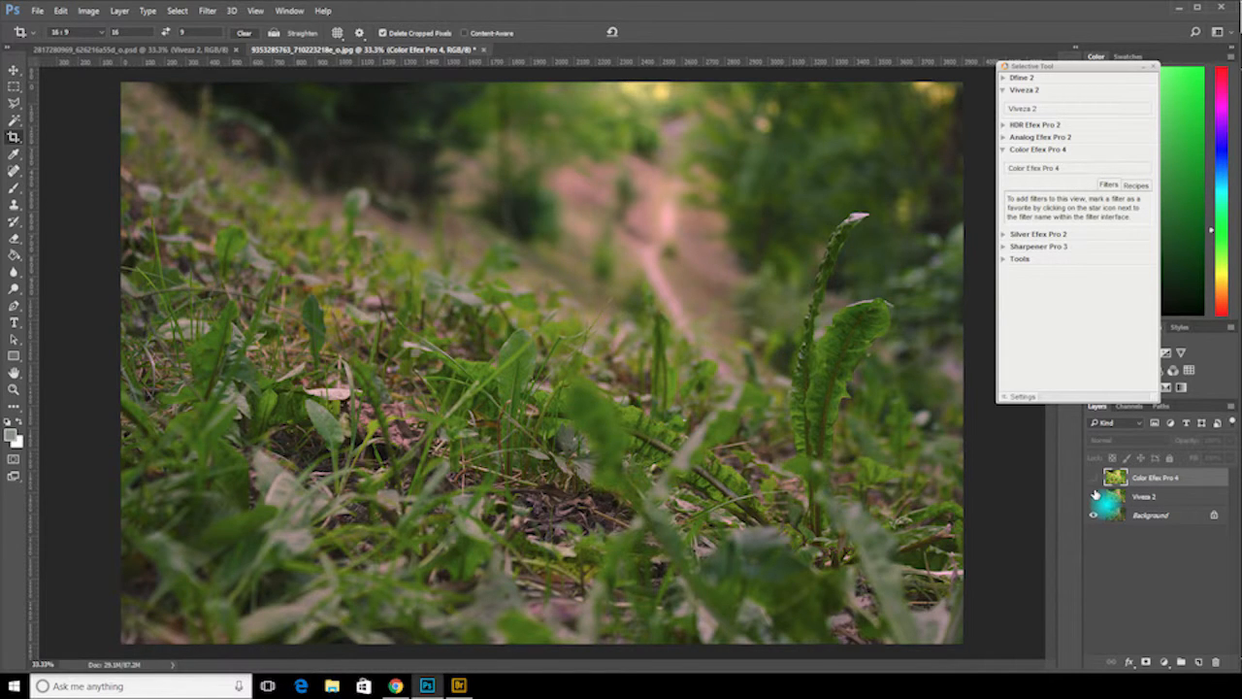
- Toggle the visibility of the Viveza 2 and Color Efex Pro 4 layers to compare the grass photo before and after
{"action": "left_click", "coordinate": [1094, 478]}
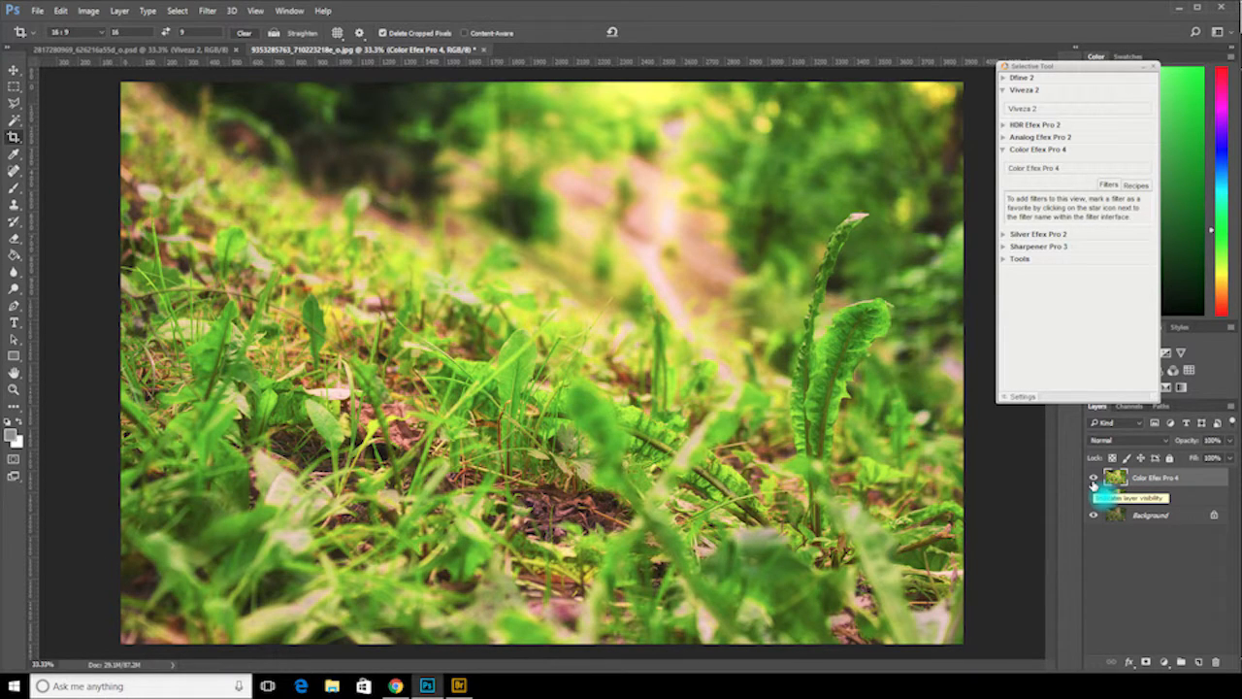
{"action": "left_click", "coordinate": [1094, 478]}
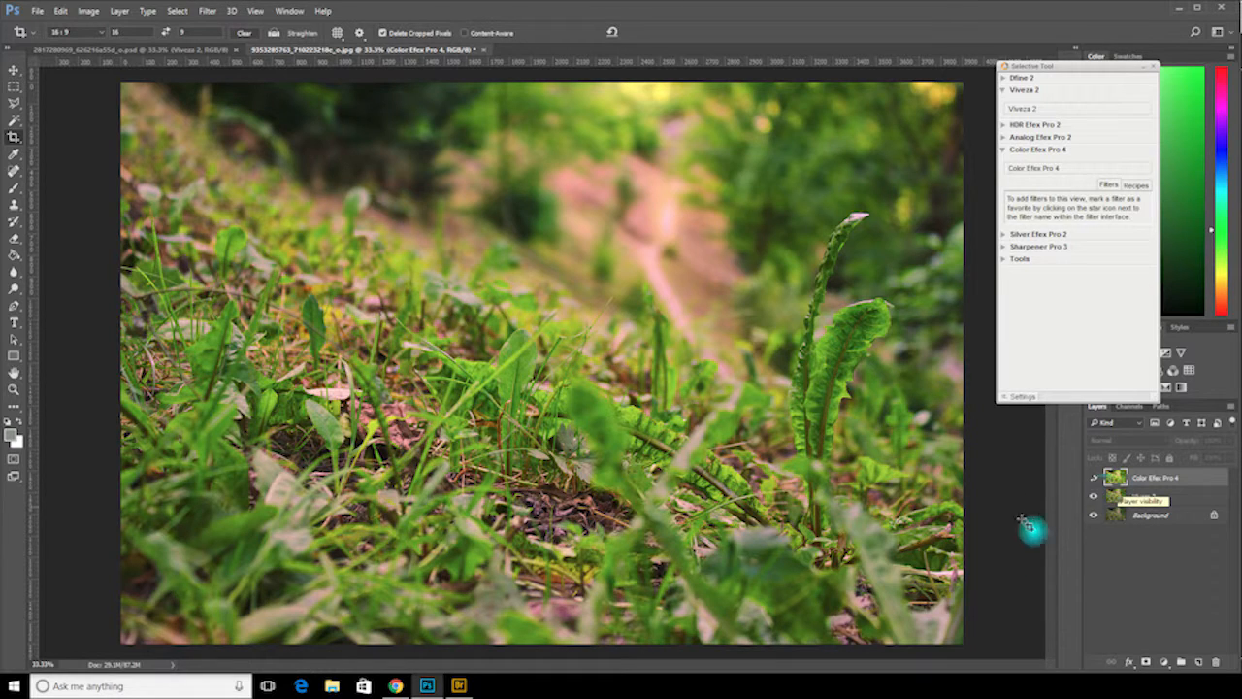
{"action": "left_click", "coordinate": [1093, 478]}
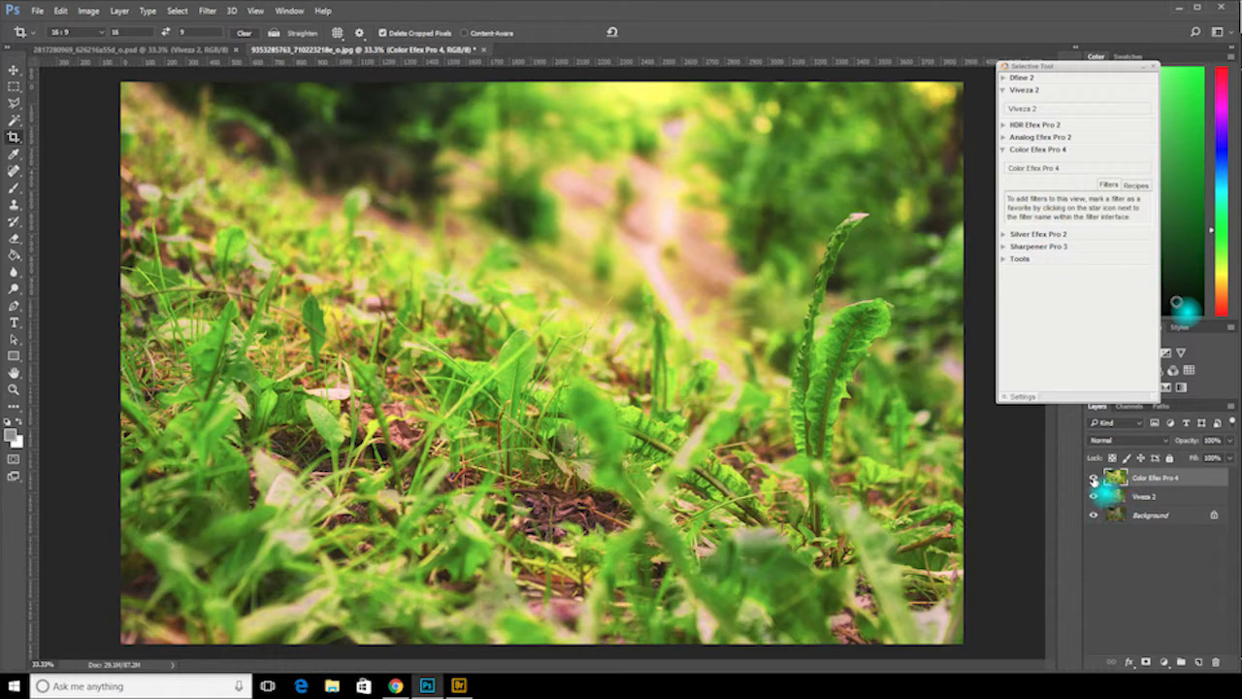
- Reopen Color Efex Pro 4 on the top layer, compare the Sunlight preview, and add a Foliage filter with method 3 at 46%
{"action": "left_click", "coordinate": [1117, 497]}
{"action": "left_click", "coordinate": [1133, 481]}
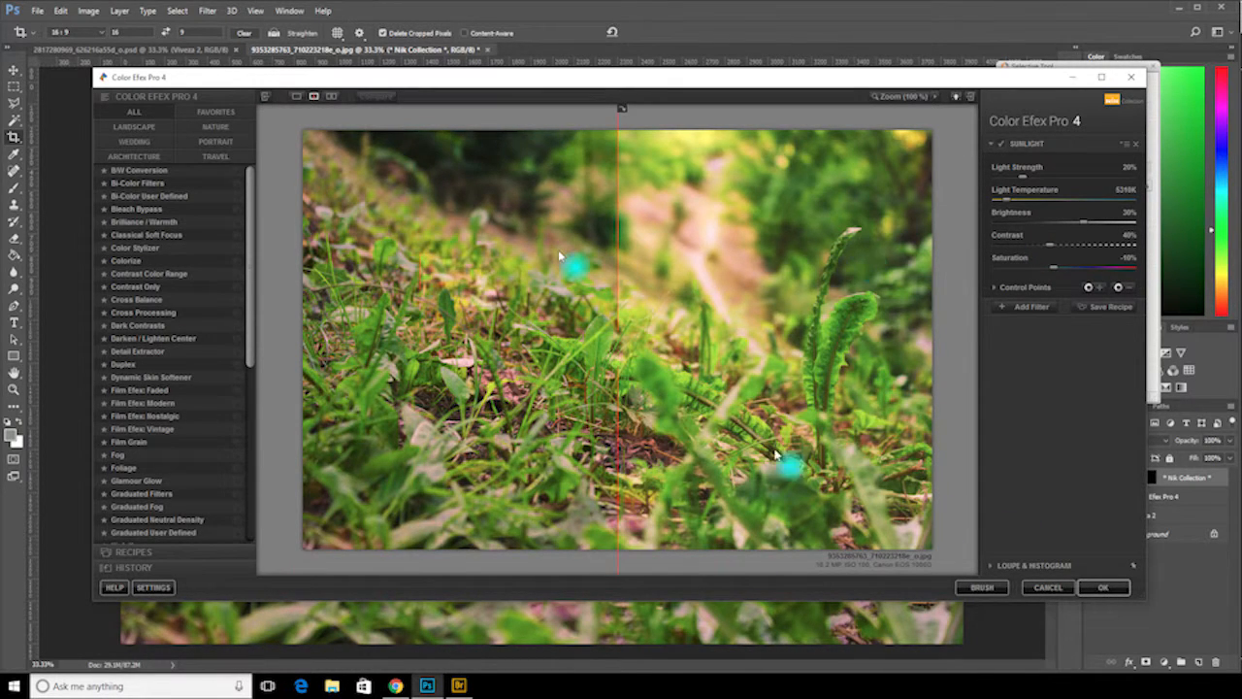
{"action": "left_click_drag", "start_coordinate": [618, 155], "coordinate": [420, 146]}
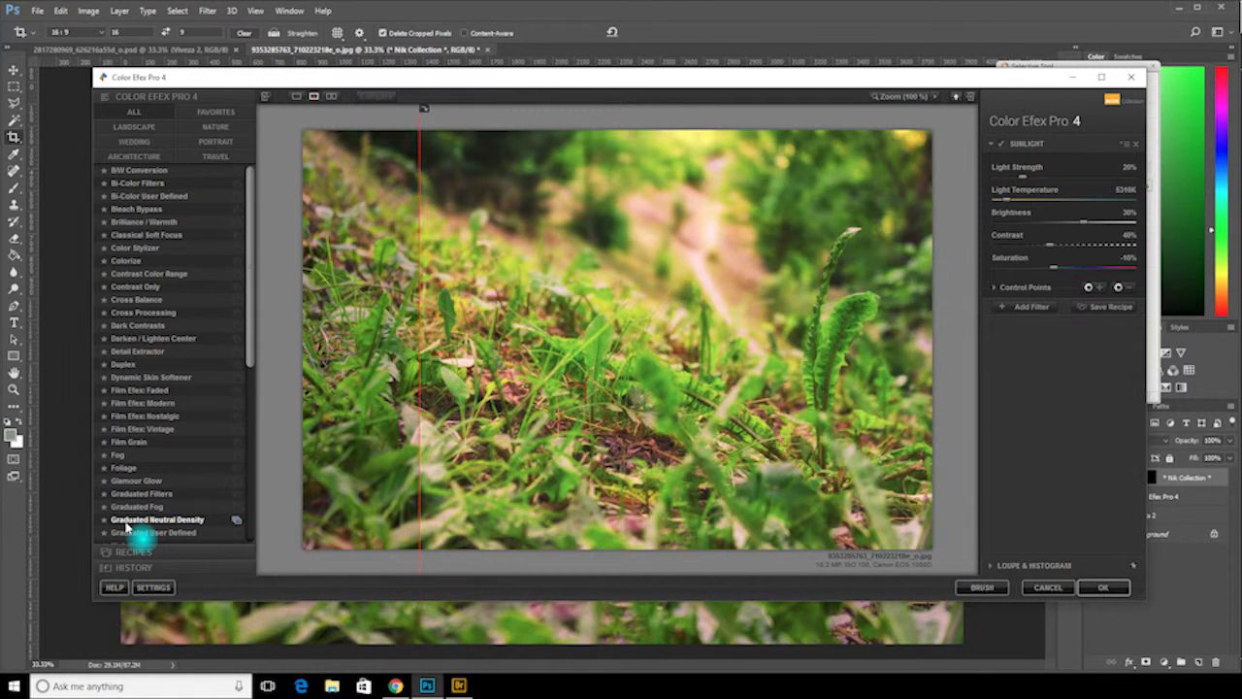
{"action": "left_click", "coordinate": [124, 467]}
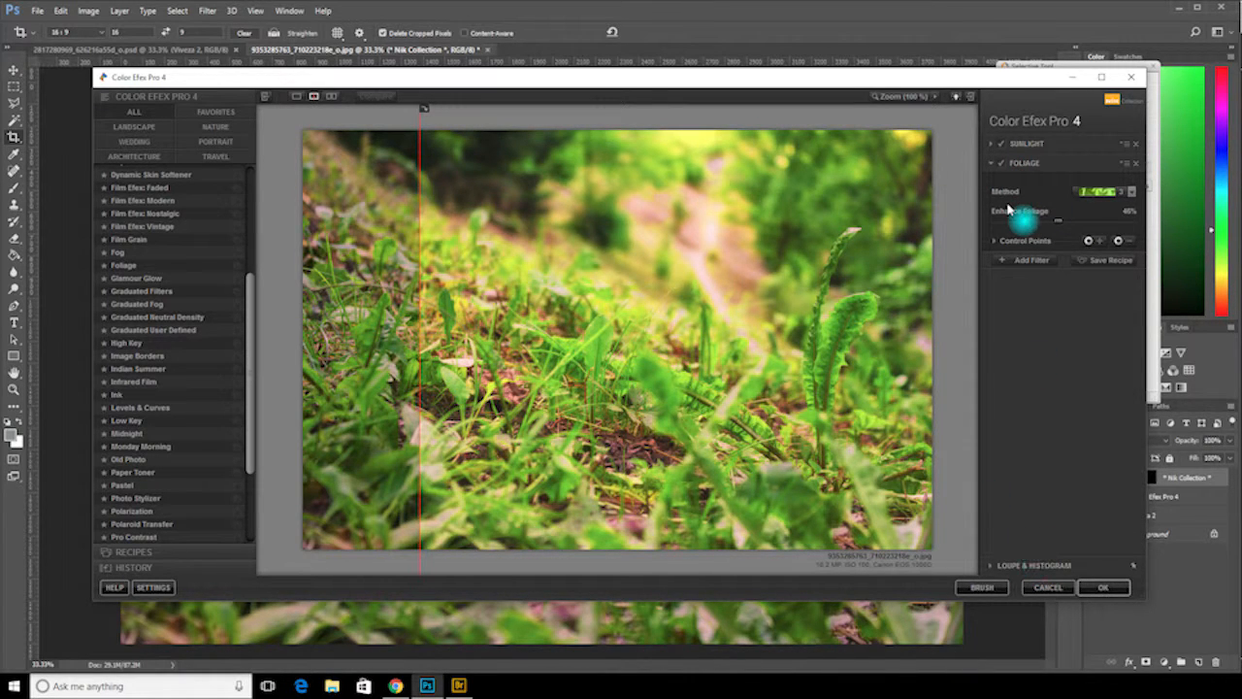
- Save the Sunlight and Foliage combination as a custom recipe named GREEN FILTER
{"action": "left_click", "coordinate": [1118, 268]}
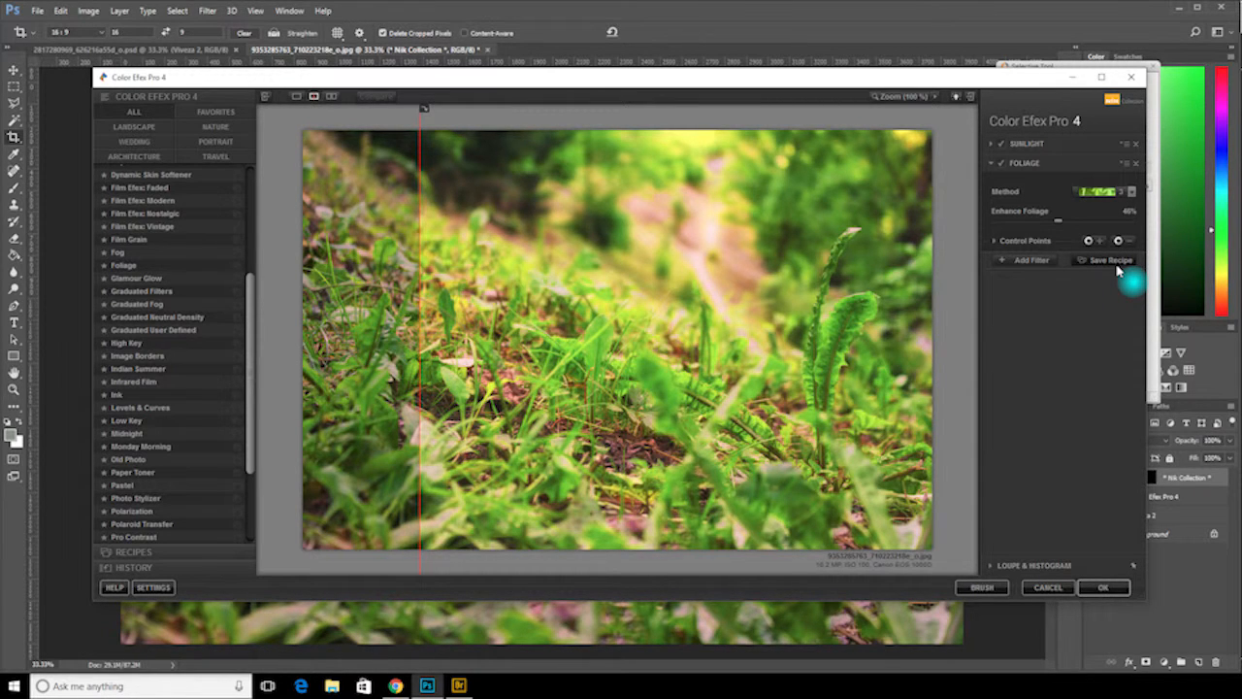
{"action": "left_click", "coordinate": [1116, 266]}
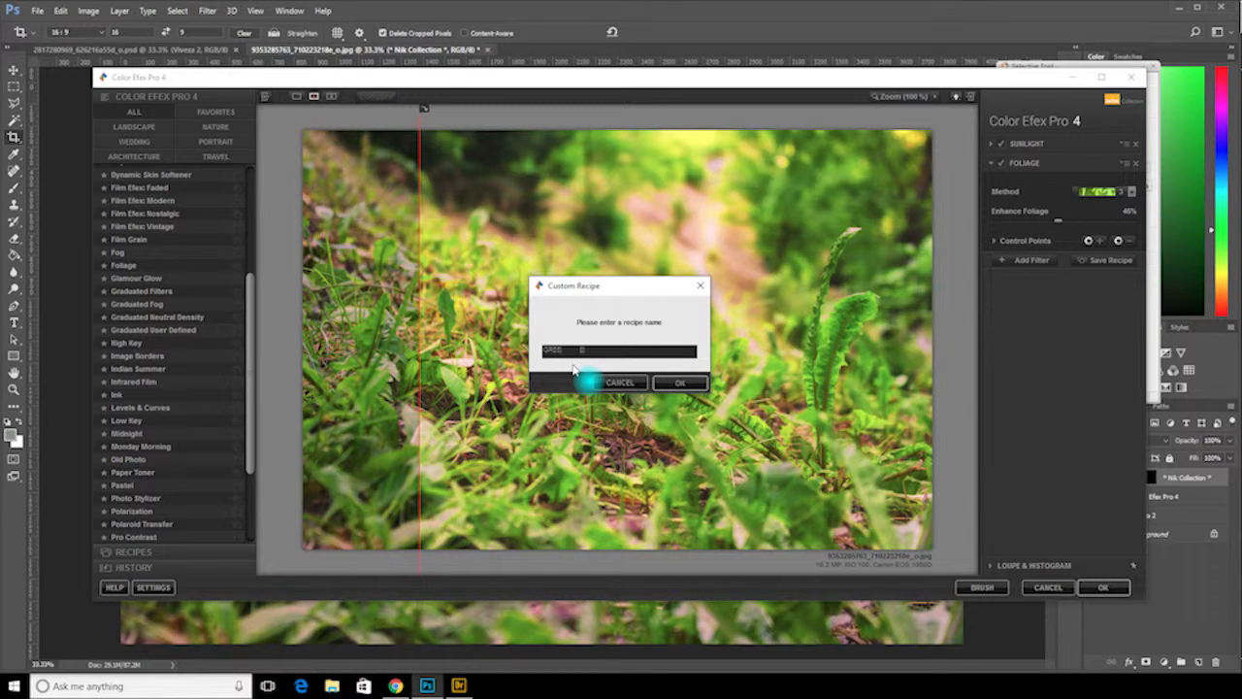
{"action": "type", "text": "GREEN FILTER"}
{"action": "left_click", "coordinate": [684, 383]}
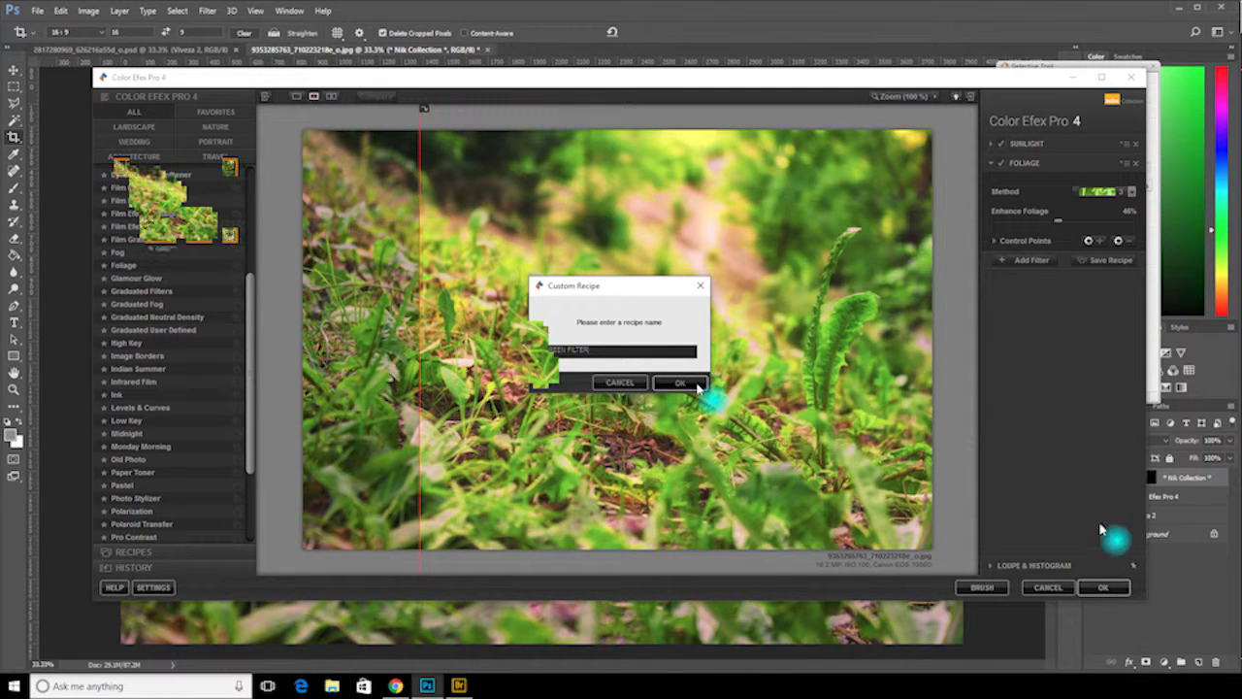
- Apply the GREEN FILTER recipe to the grass photo and toggle the filter layers to compare the result
{"action": "left_click", "coordinate": [1096, 587]}
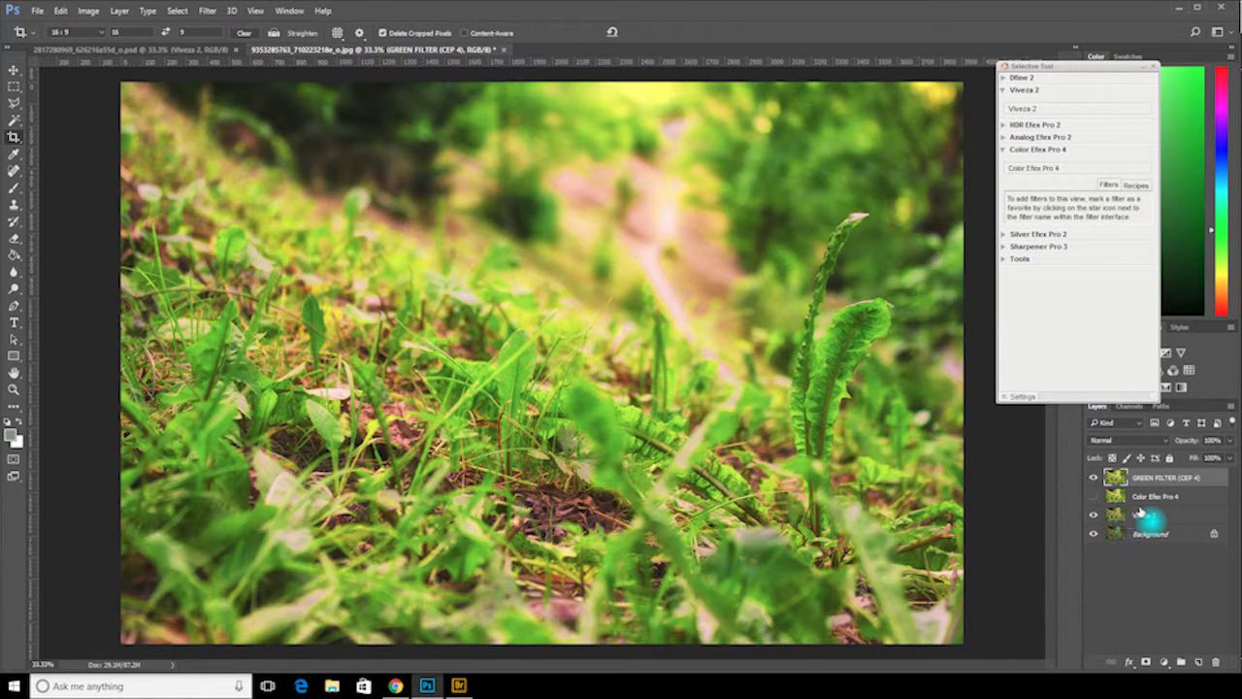
{"action": "mouse_move", "coordinate": [466, 690]}
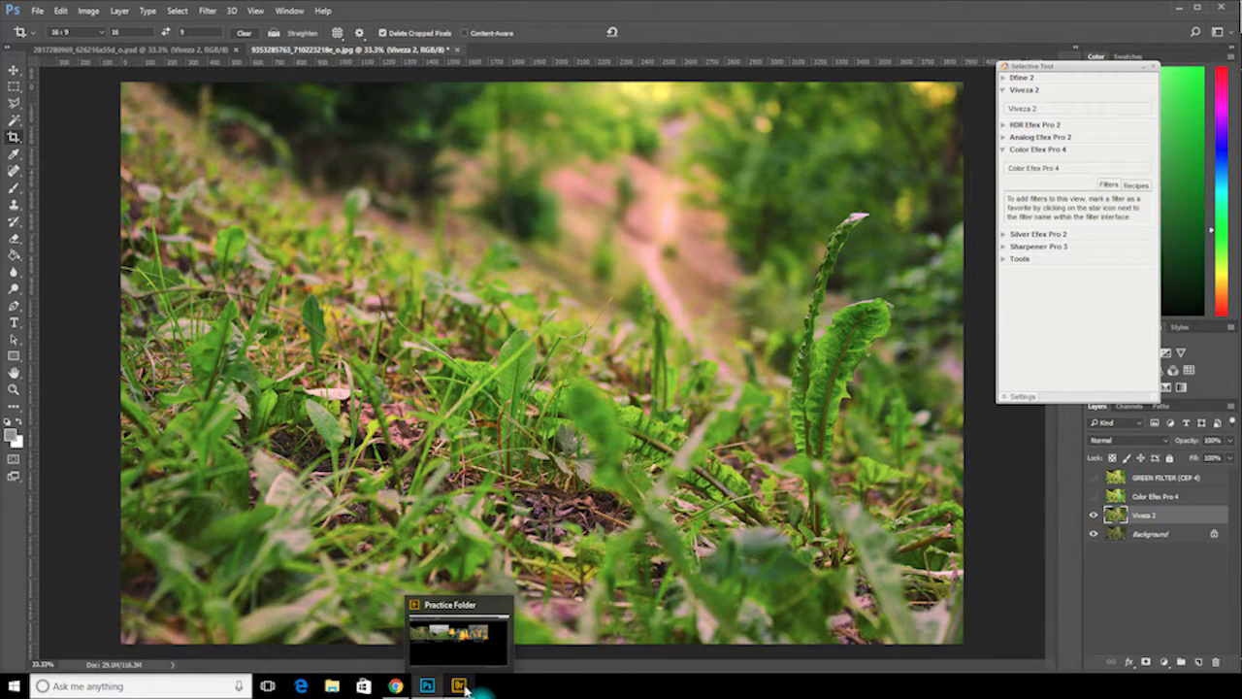
{"action": "left_click", "coordinate": [1094, 478]}
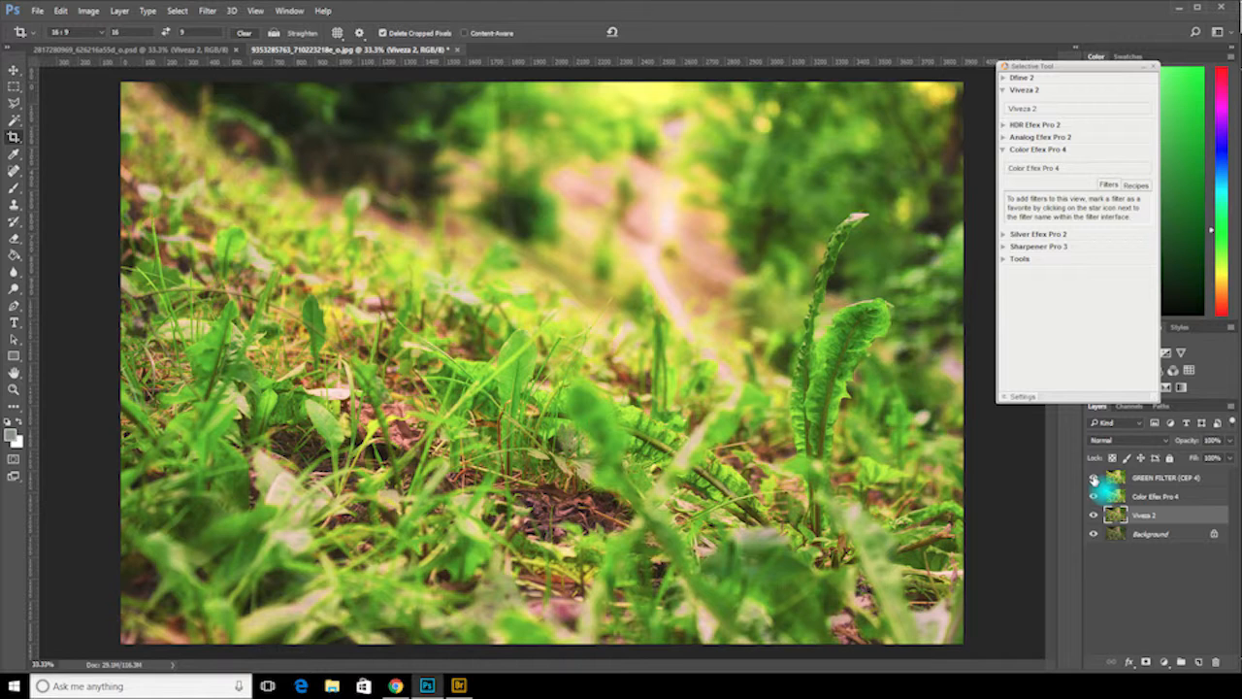
- Save the layered grass photo in Photoshop format to Practice Folder and switch to Bridge for the duck photo
{"action": "key", "text": "shift+ctrl+s"}
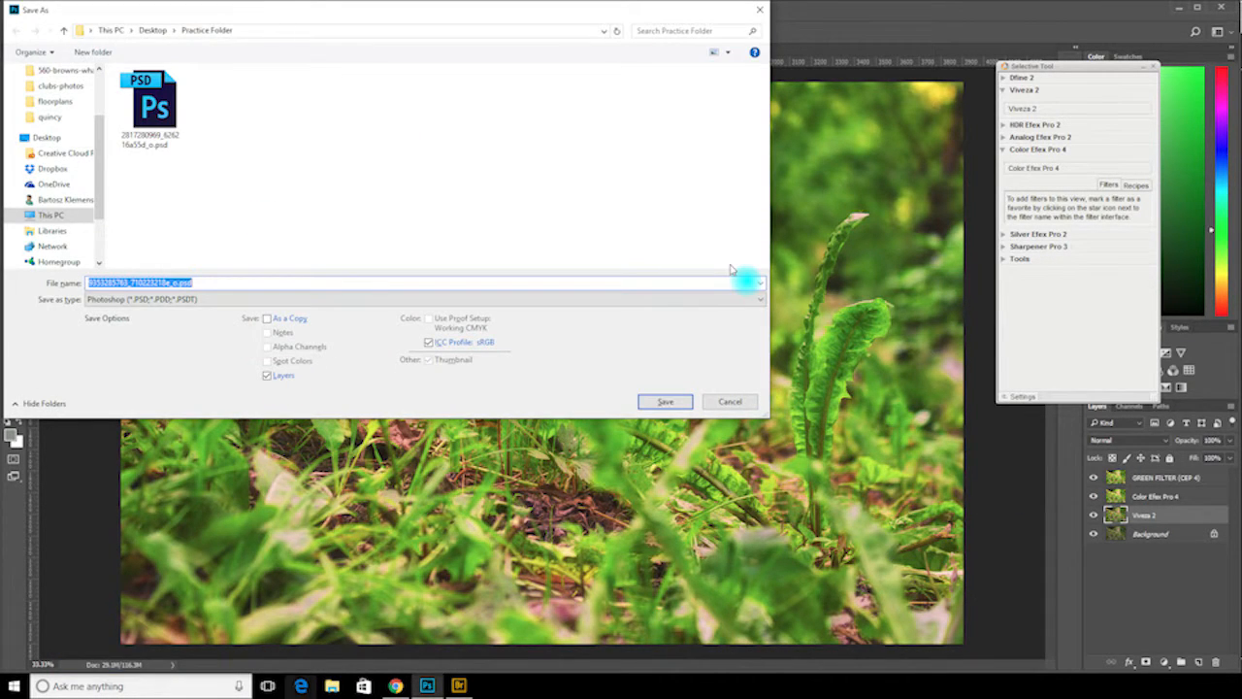
{"action": "left_click", "coordinate": [459, 686]}
{"action": "left_click", "coordinate": [459, 686]}
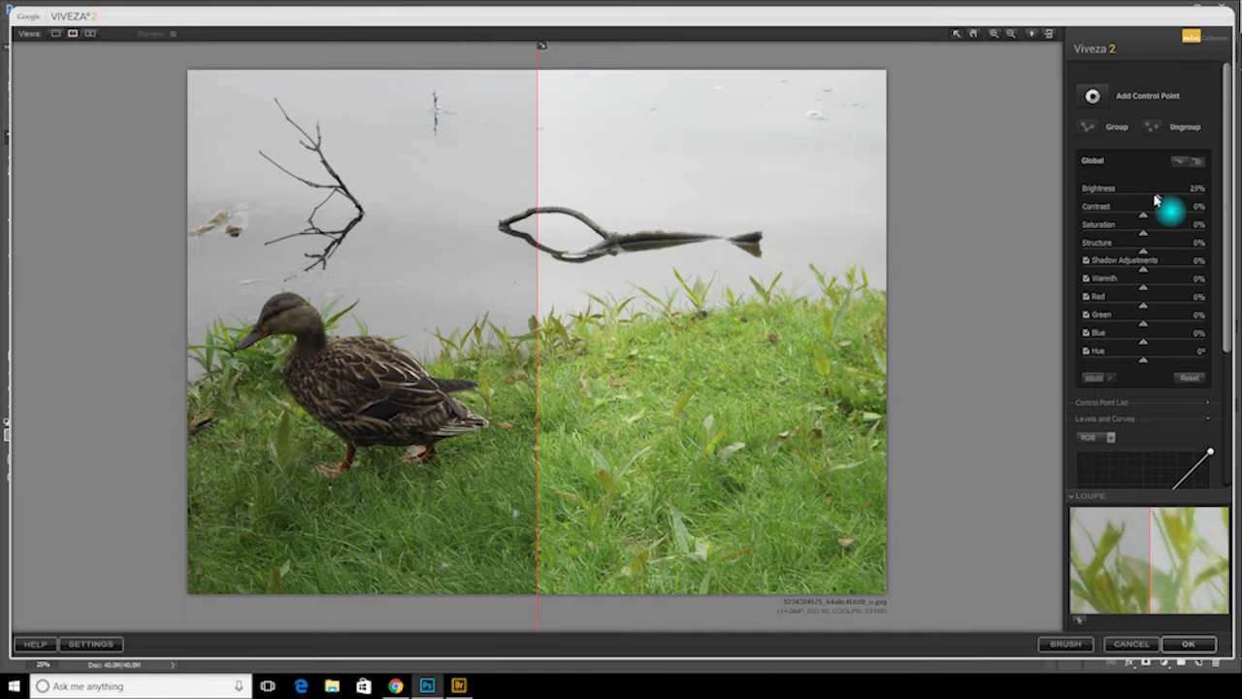
- In Viveza 2, set the duck photo's brightness to 16%, contrast 29%, saturation 18%, structure 22% and shadow adjustments -14%
{"action": "left_click_drag", "start_coordinate": [1153, 194], "coordinate": [1162, 218]}
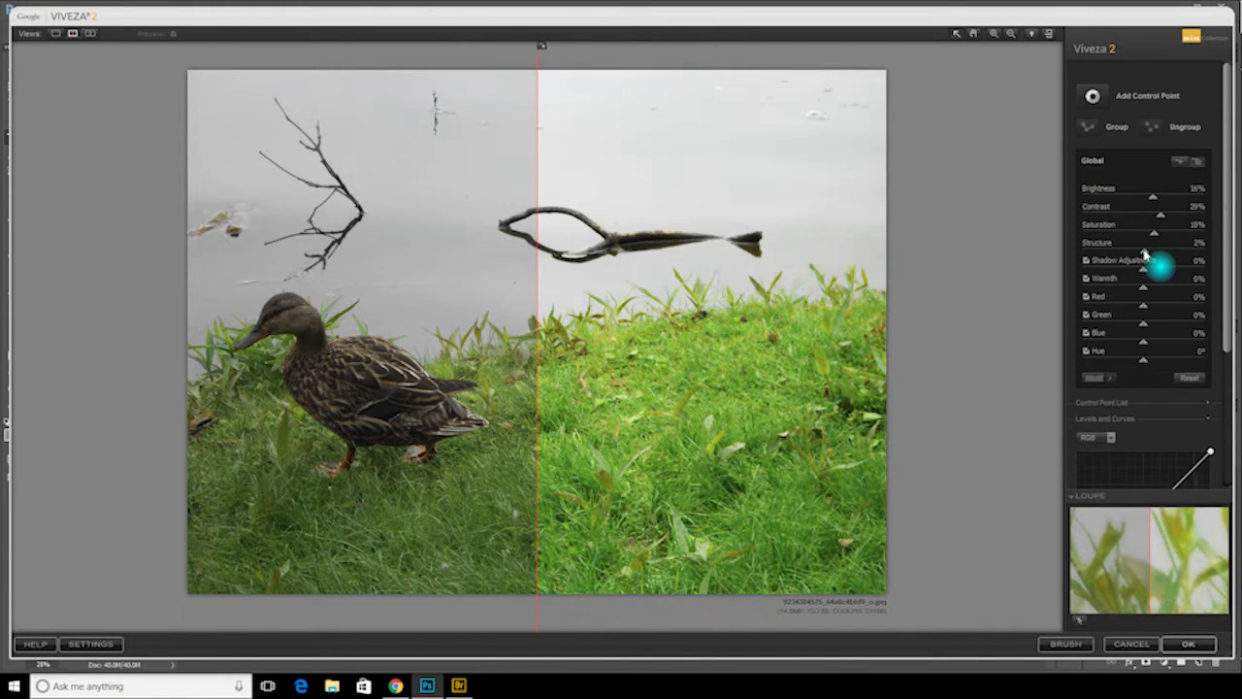
{"action": "left_click_drag", "start_coordinate": [1143, 254], "coordinate": [1161, 255]}
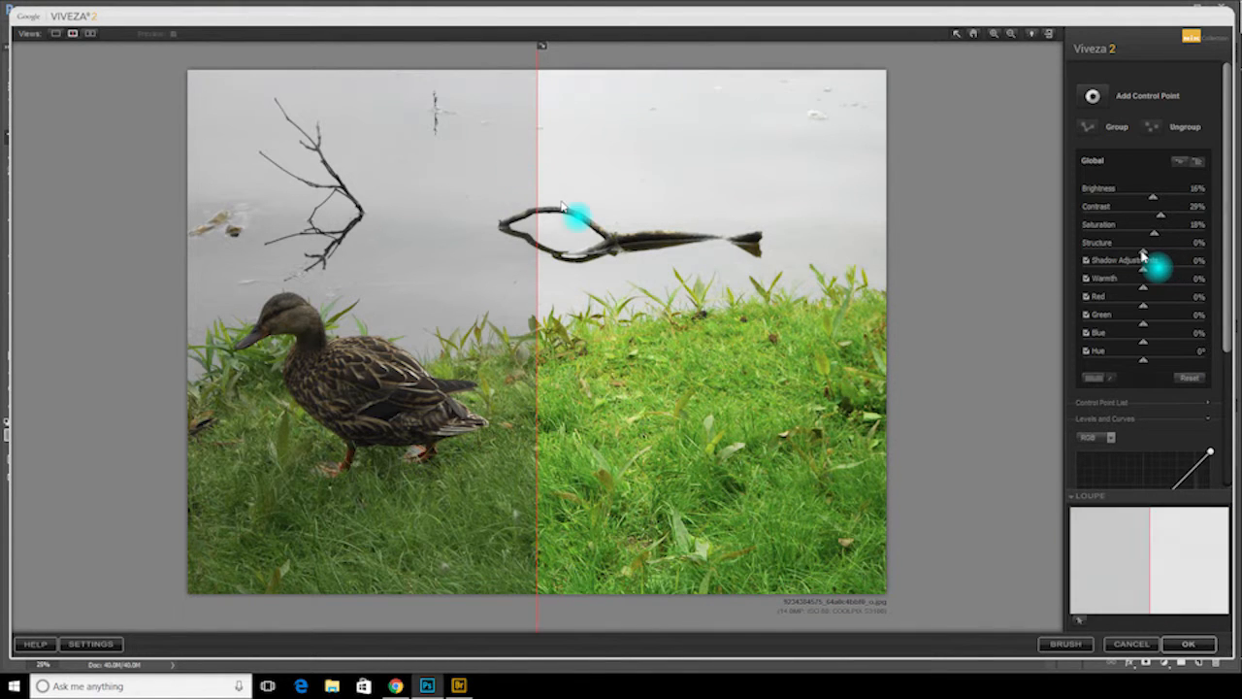
{"action": "left_click_drag", "start_coordinate": [539, 187], "coordinate": [230, 131]}
{"action": "mouse_move", "coordinate": [1141, 272]}
{"action": "left_mouse_down"}
{"action": "mouse_move", "coordinate": [1084, 272]}
{"action": "mouse_move", "coordinate": [1124, 272]}
{"action": "left_mouse_up"}
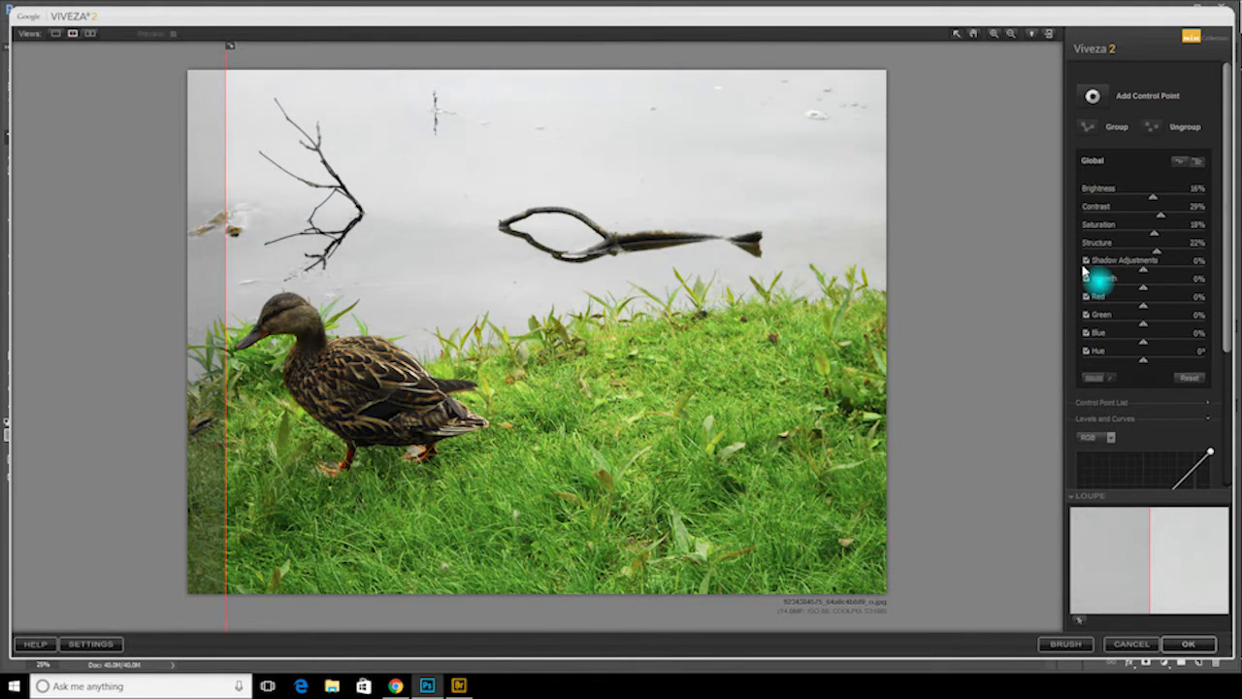
- Try warmer and cooler Warmth settings on the duck photo and return Warmth to 0%
{"action": "left_click_drag", "start_coordinate": [1143, 290], "coordinate": [1157, 293]}
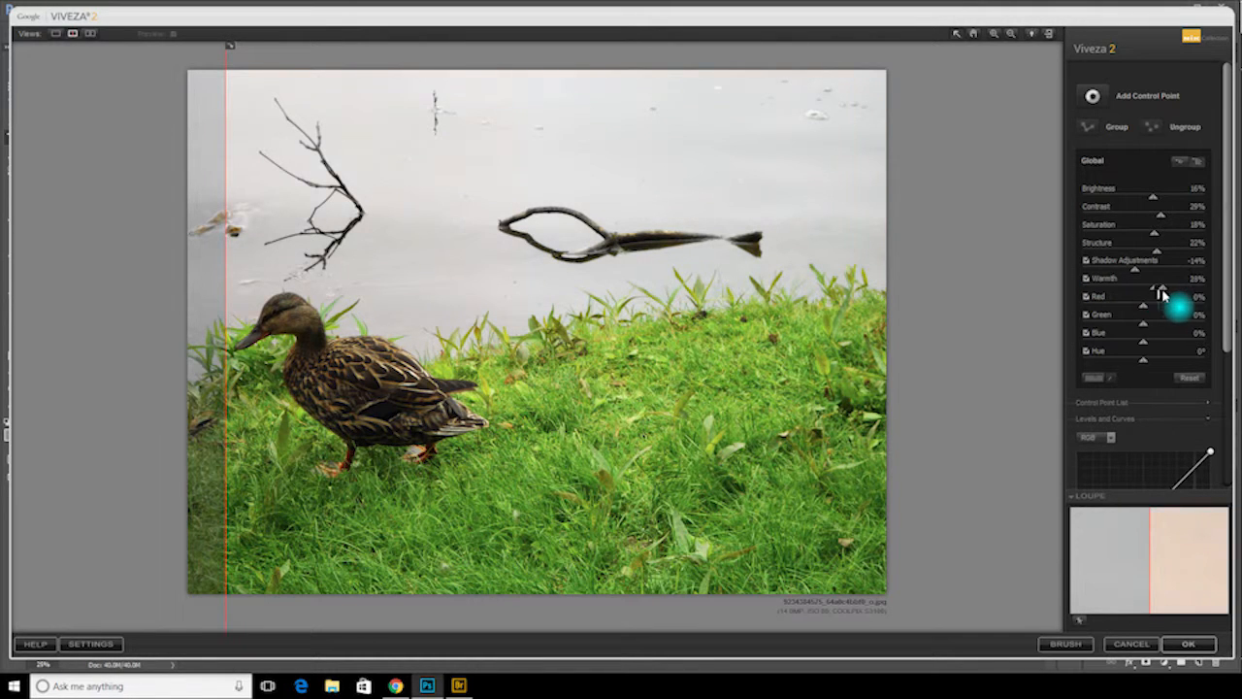
{"action": "left_click_drag", "start_coordinate": [1150, 294], "coordinate": [1157, 294]}
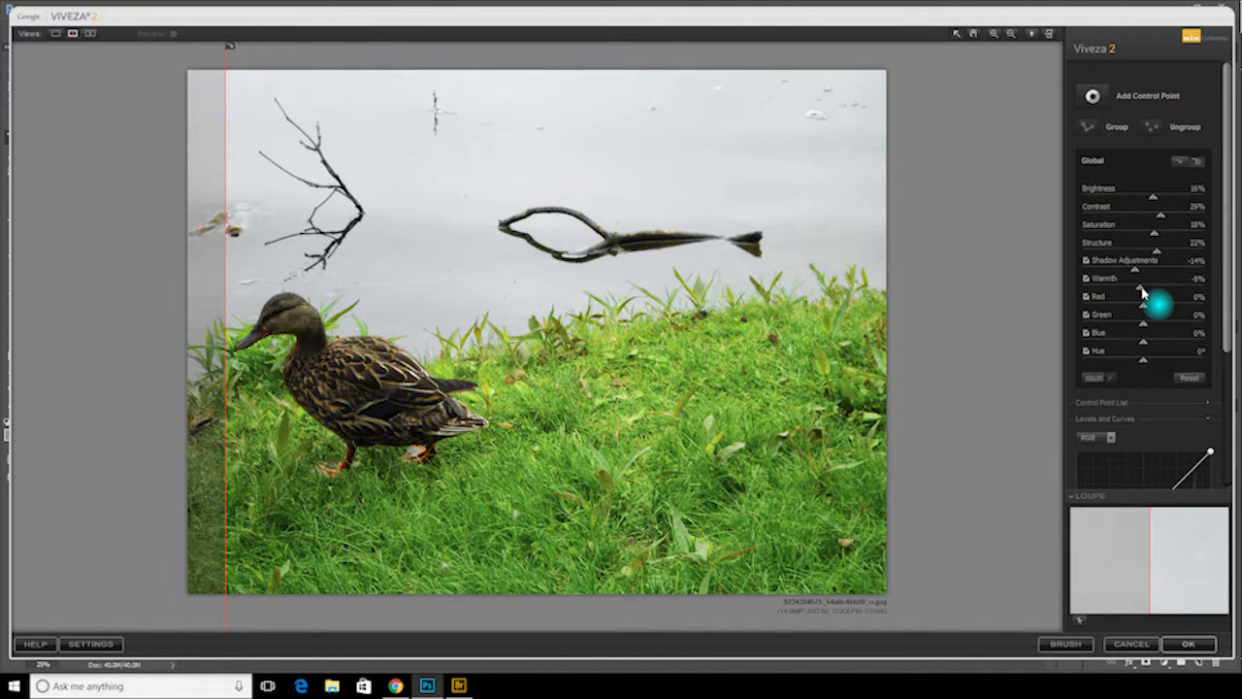
{"action": "left_click_drag", "start_coordinate": [1142, 294], "coordinate": [1228, 282]}
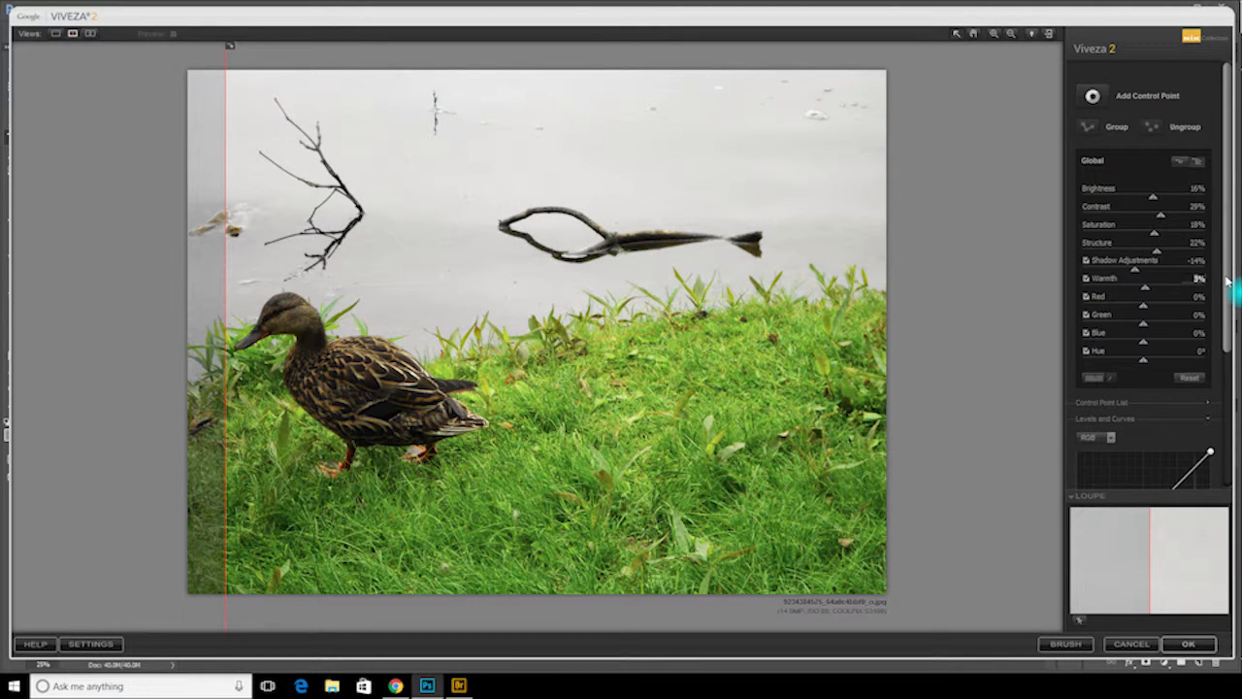
{"action": "key", "text": "Tab"}
{"action": "key", "text": "Tab"}
- Compare the duck photo before and after in the split preview and apply the Viveza 2 adjustments
{"action": "mouse_move", "coordinate": [236, 268]}
{"action": "left_mouse_down"}
{"action": "mouse_move", "coordinate": [989, 291]}
{"action": "mouse_move", "coordinate": [225, 262]}
{"action": "mouse_move", "coordinate": [648, 325]}
{"action": "mouse_move", "coordinate": [234, 267]}
{"action": "left_mouse_up"}
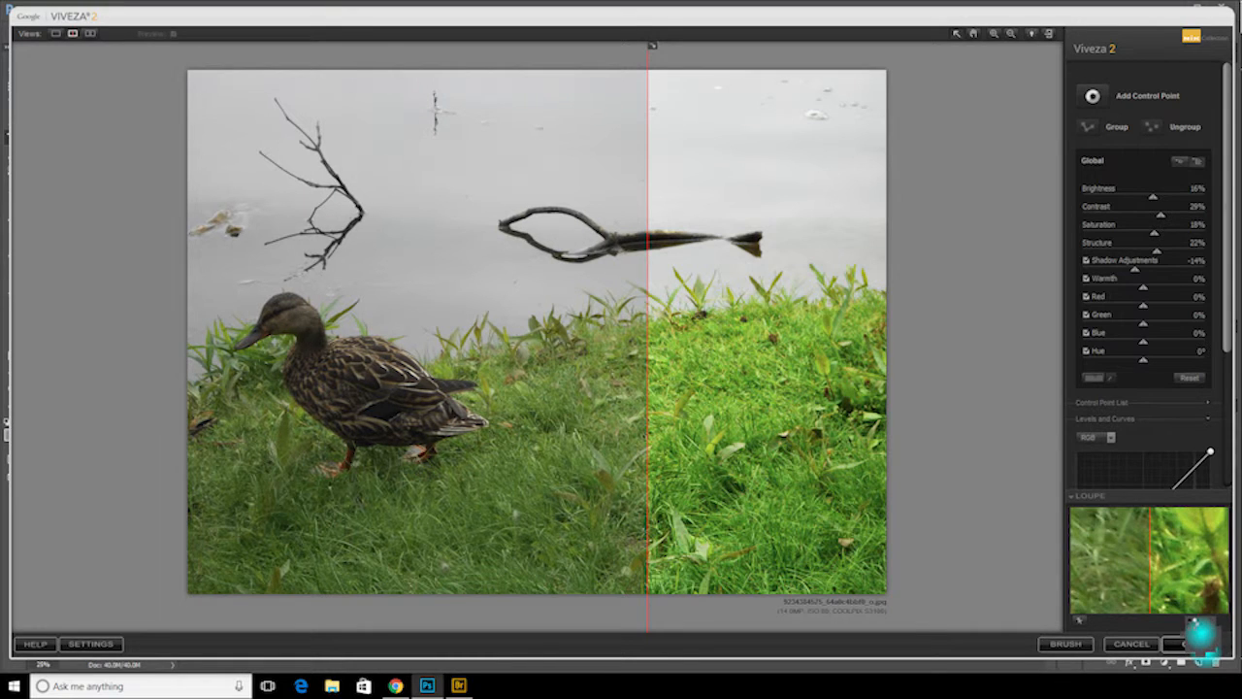
{"action": "left_click", "coordinate": [1189, 643]}
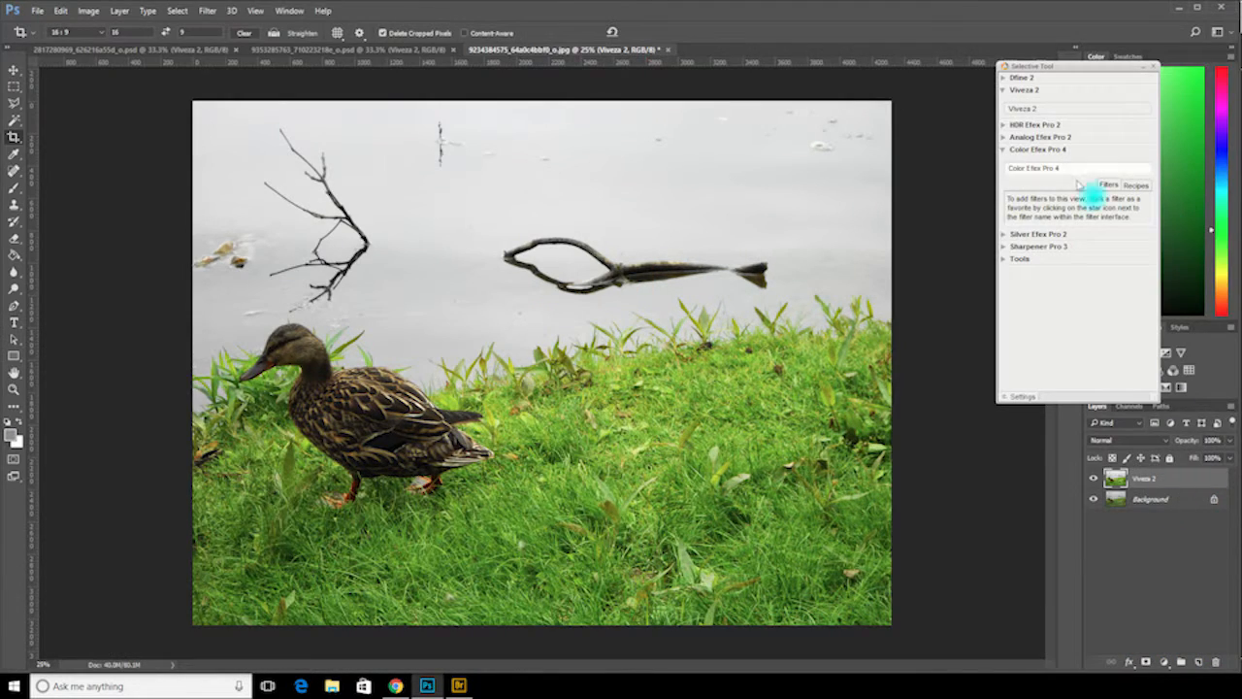
- Open the duck photo in Color Efex Pro 4 and load the GREEN FILTER recipe in place of the current filter
{"action": "left_click", "coordinate": [1034, 168]}
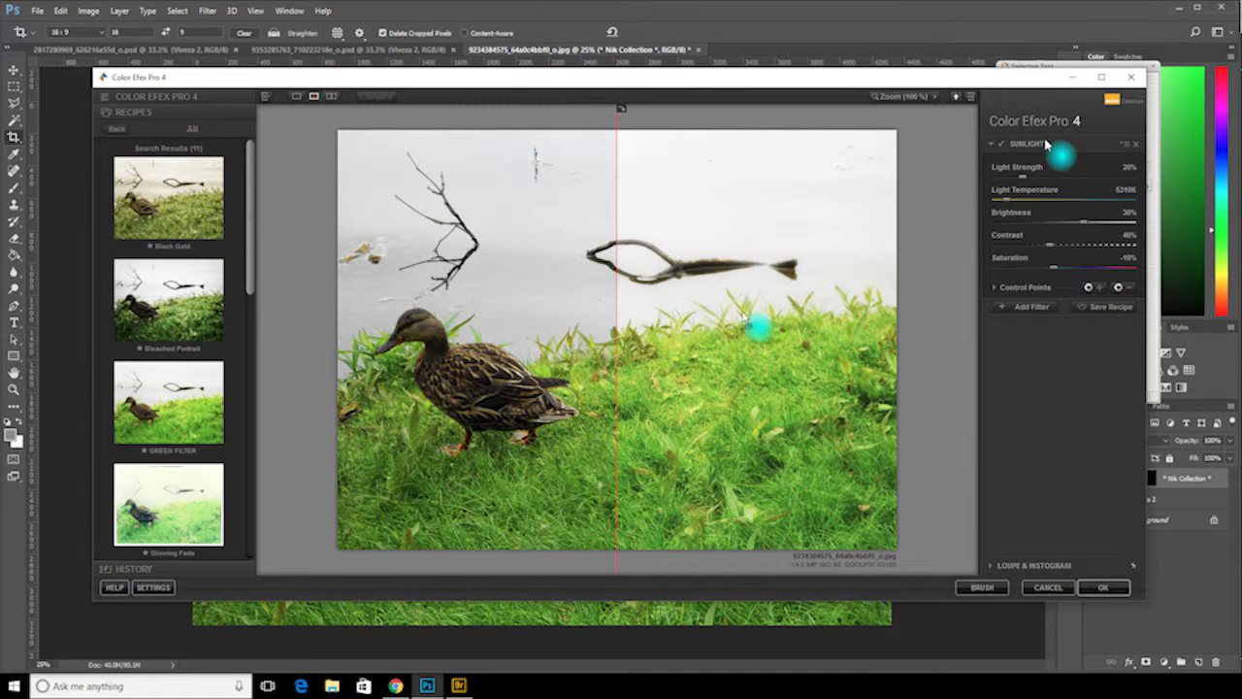
{"action": "left_click_drag", "start_coordinate": [250, 231], "coordinate": [242, 501]}
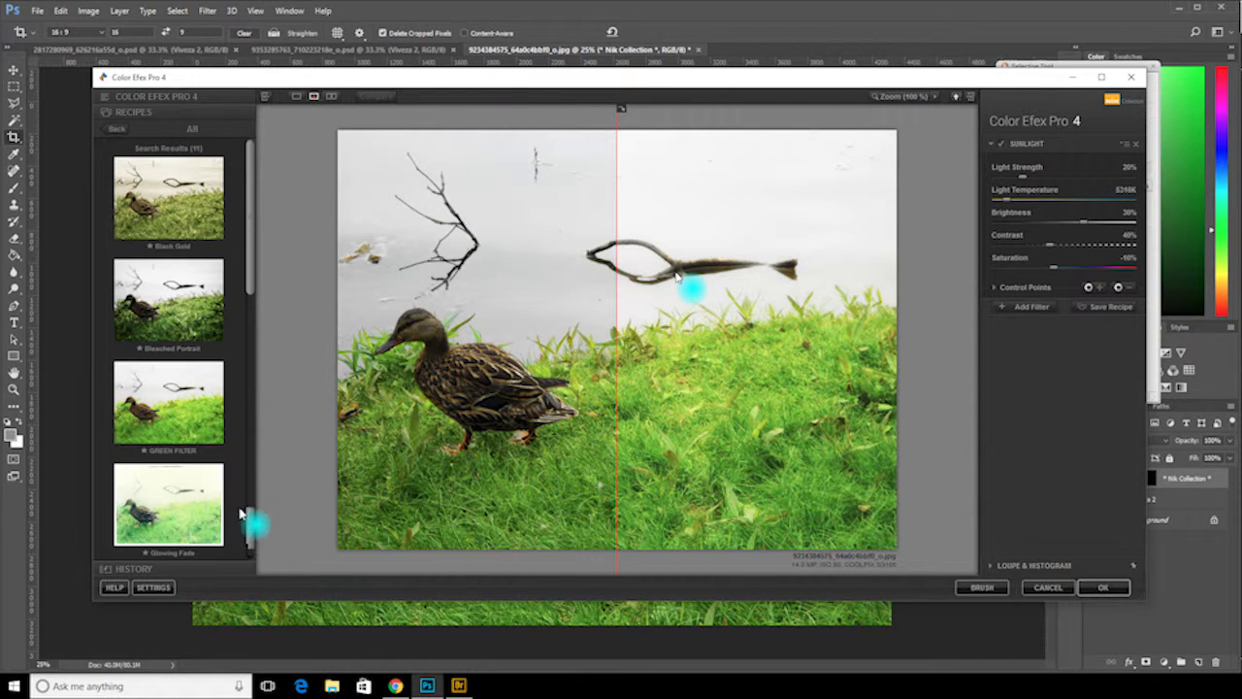
{"action": "left_click_drag", "start_coordinate": [241, 513], "coordinate": [239, 302]}
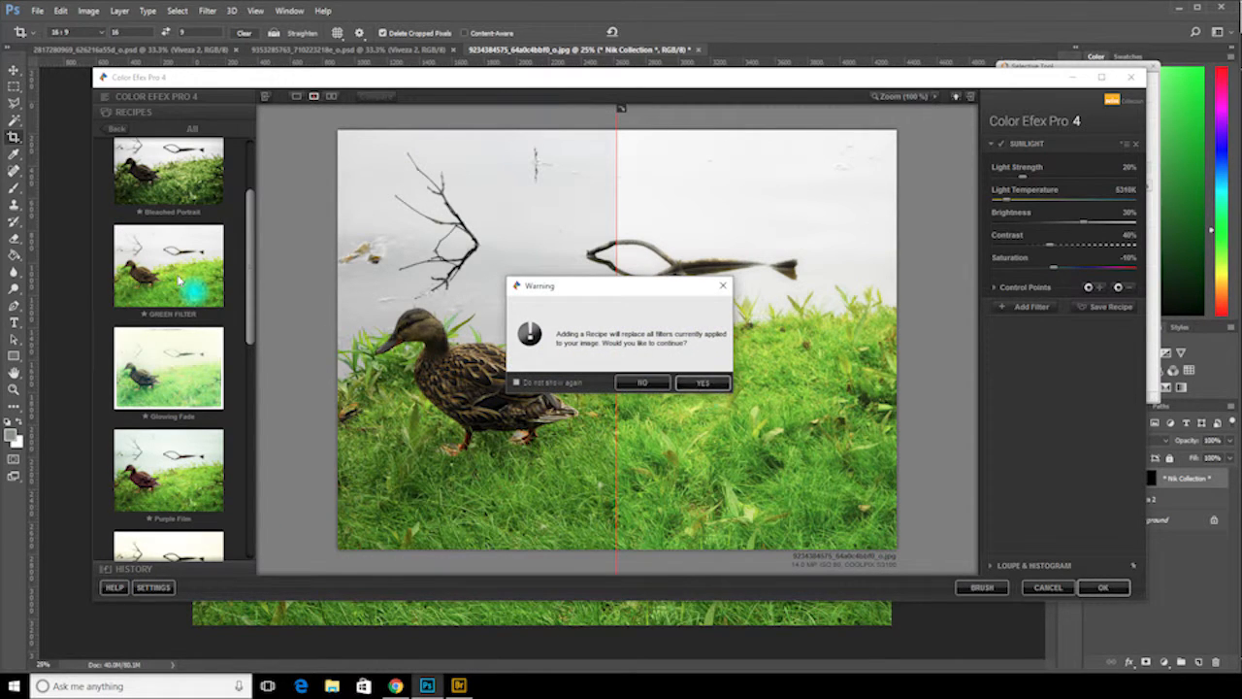
{"action": "left_click", "coordinate": [693, 380]}
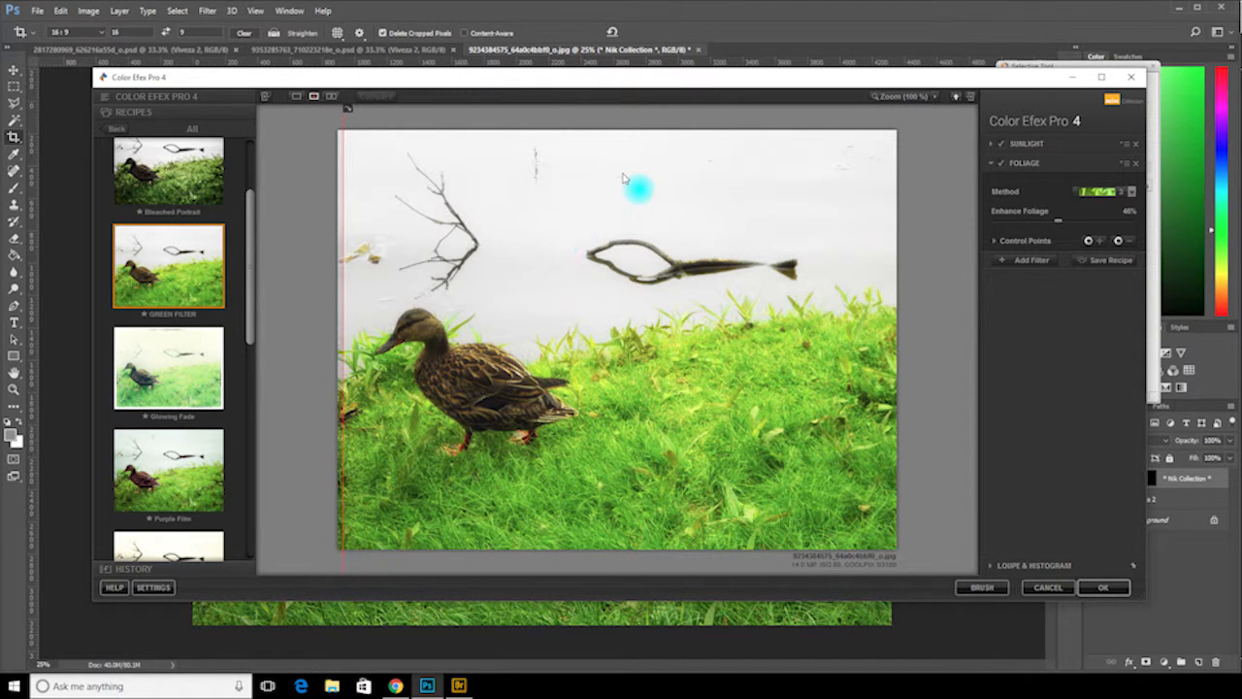
- Browse the full filter list and replace the Foliage filter with Graduated Filters
{"action": "left_click", "coordinate": [156, 97]}
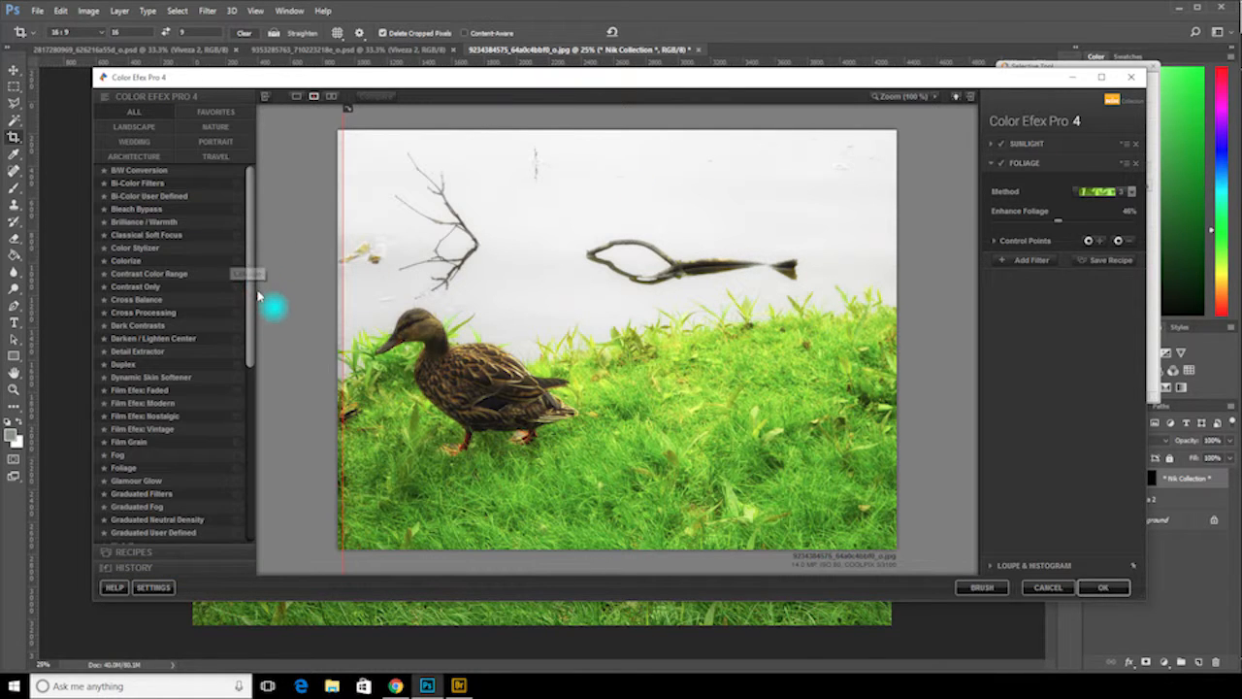
{"action": "left_click_drag", "start_coordinate": [250, 293], "coordinate": [261, 458]}
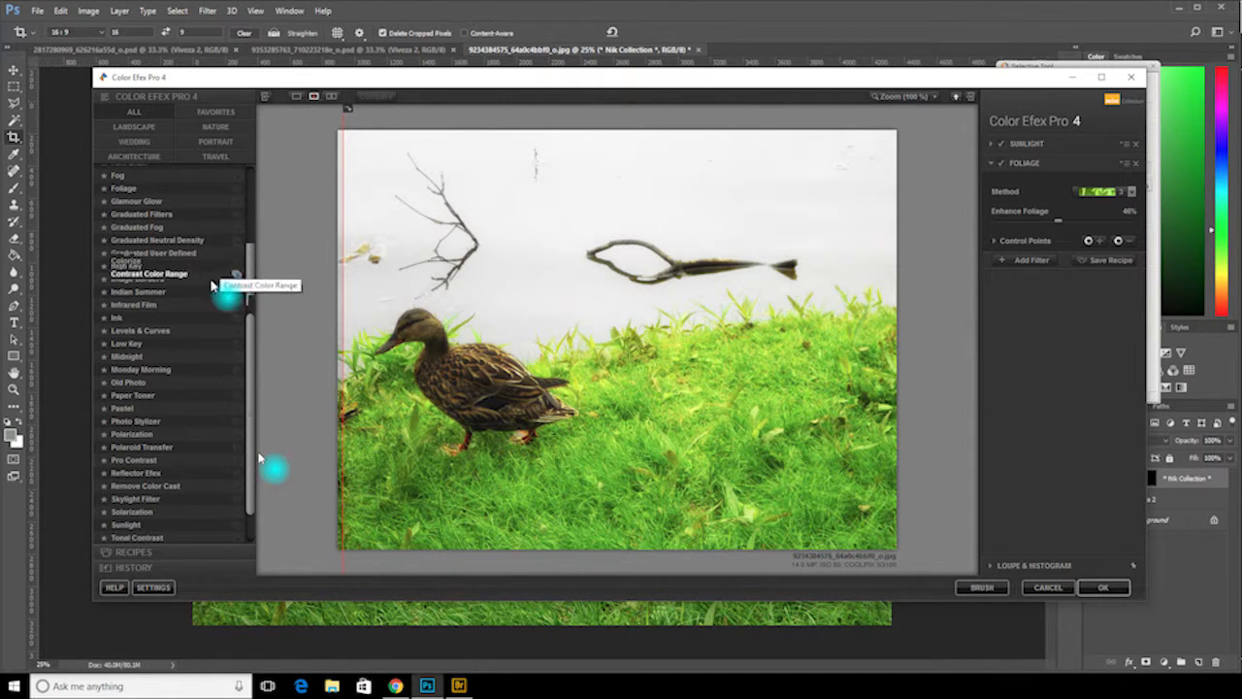
{"action": "left_click_drag", "start_coordinate": [259, 458], "coordinate": [254, 341]}
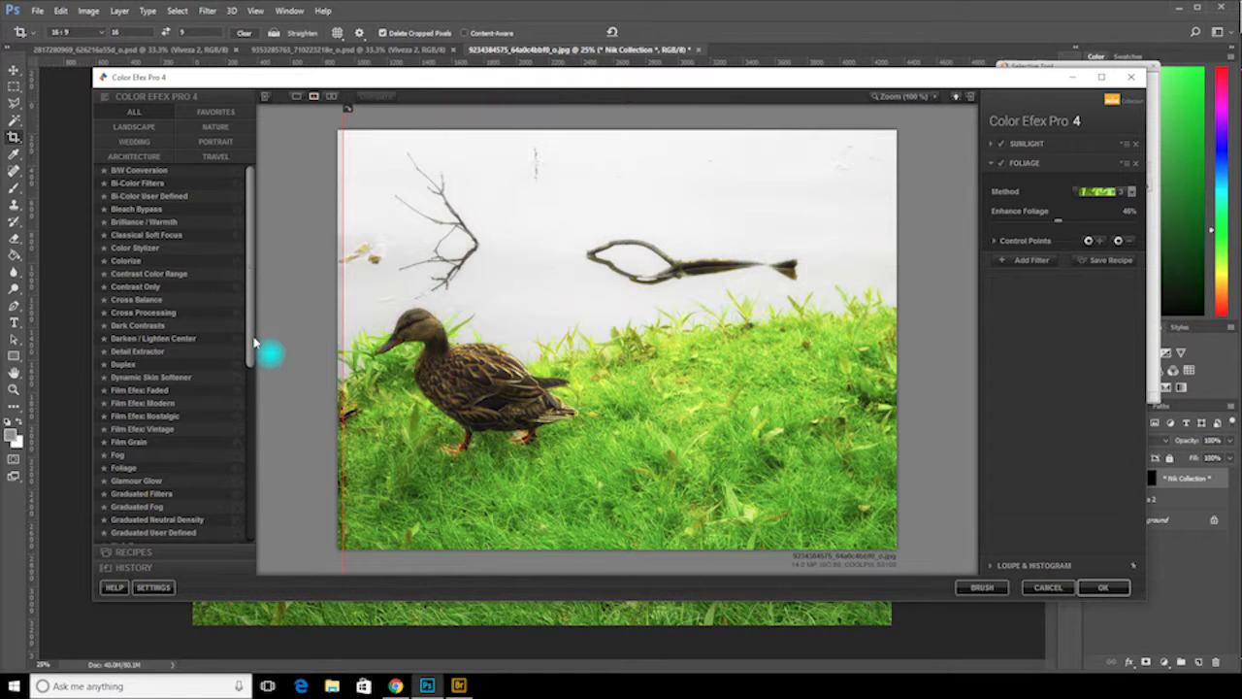
{"action": "left_click", "coordinate": [209, 492]}
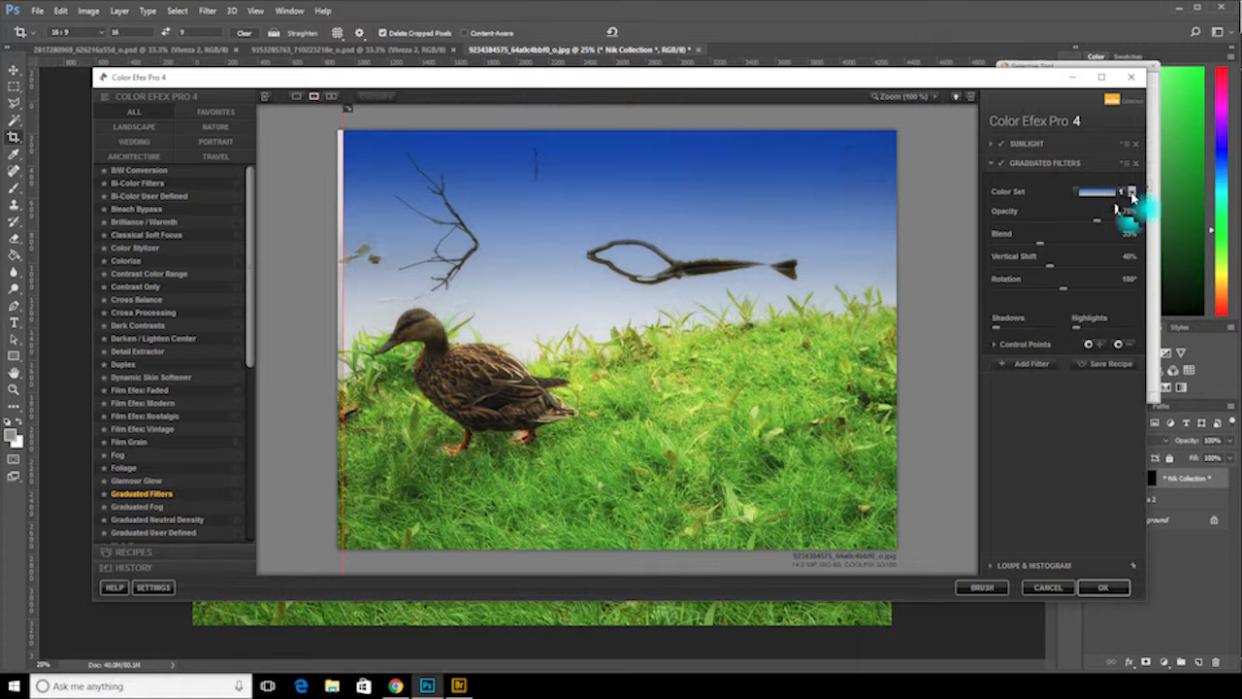
- Set the graduated filter's color set to Blue 3 and its blend to 59%
{"action": "left_click", "coordinate": [1131, 192]}
{"action": "left_click", "coordinate": [1115, 206]}
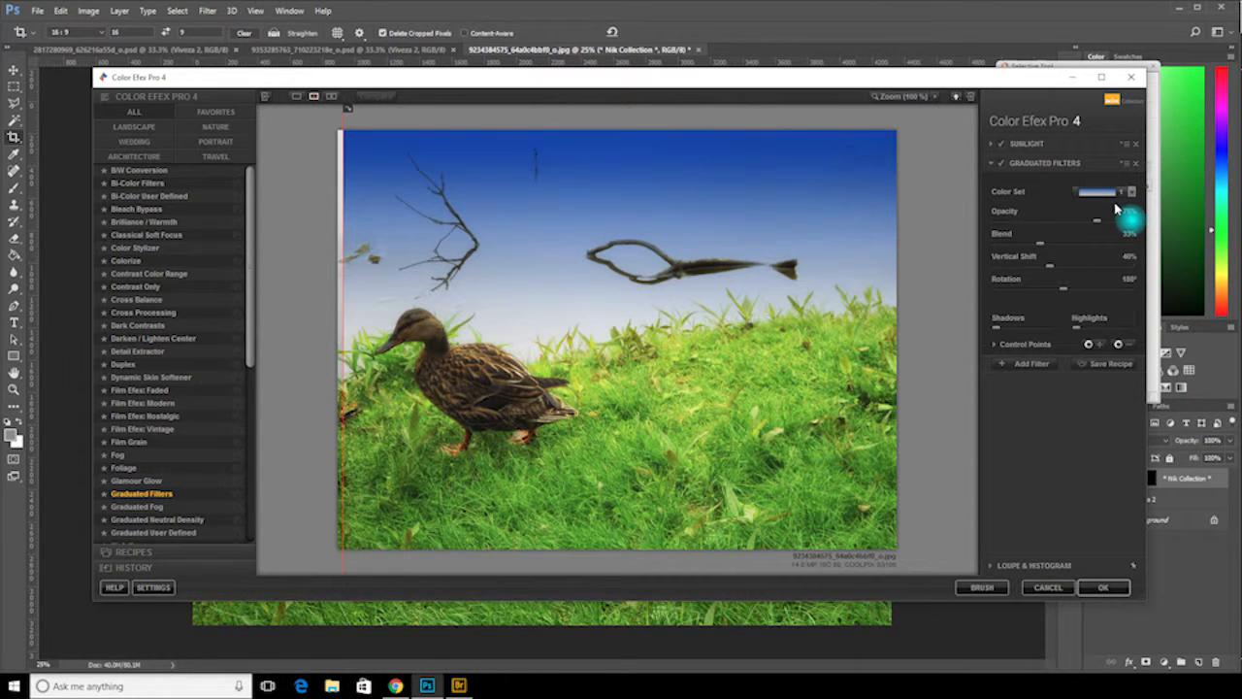
{"action": "left_click", "coordinate": [1111, 193]}
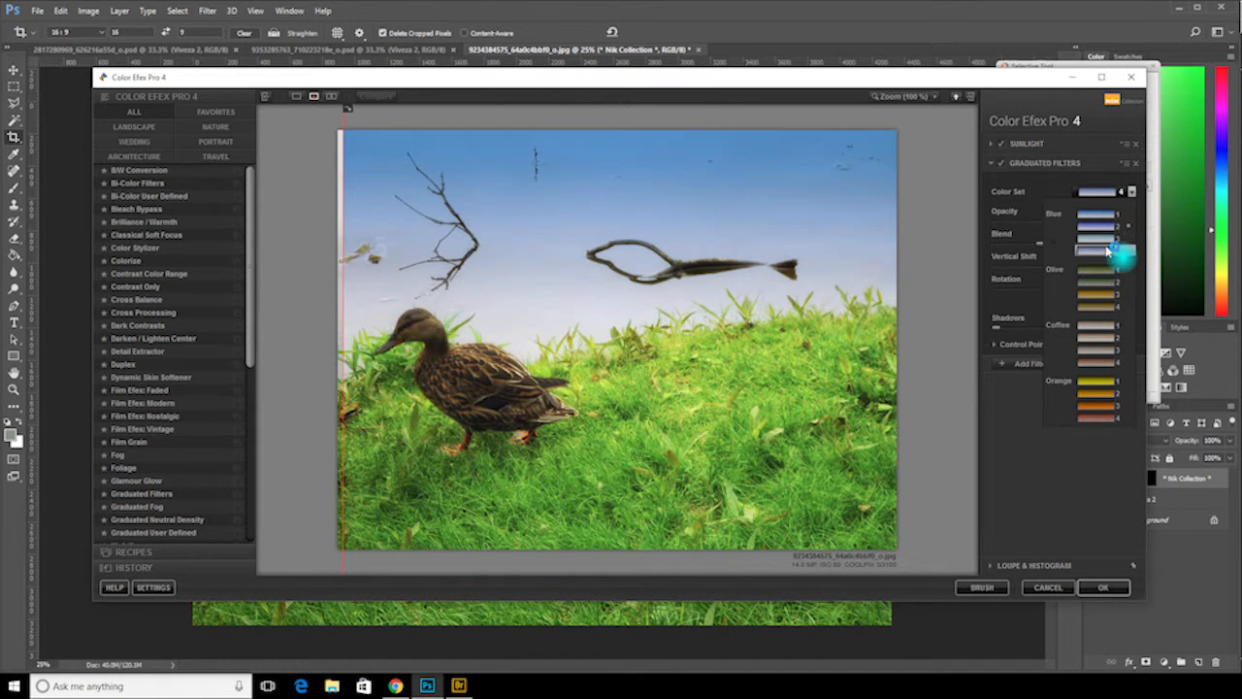
{"action": "left_click", "coordinate": [1090, 291]}
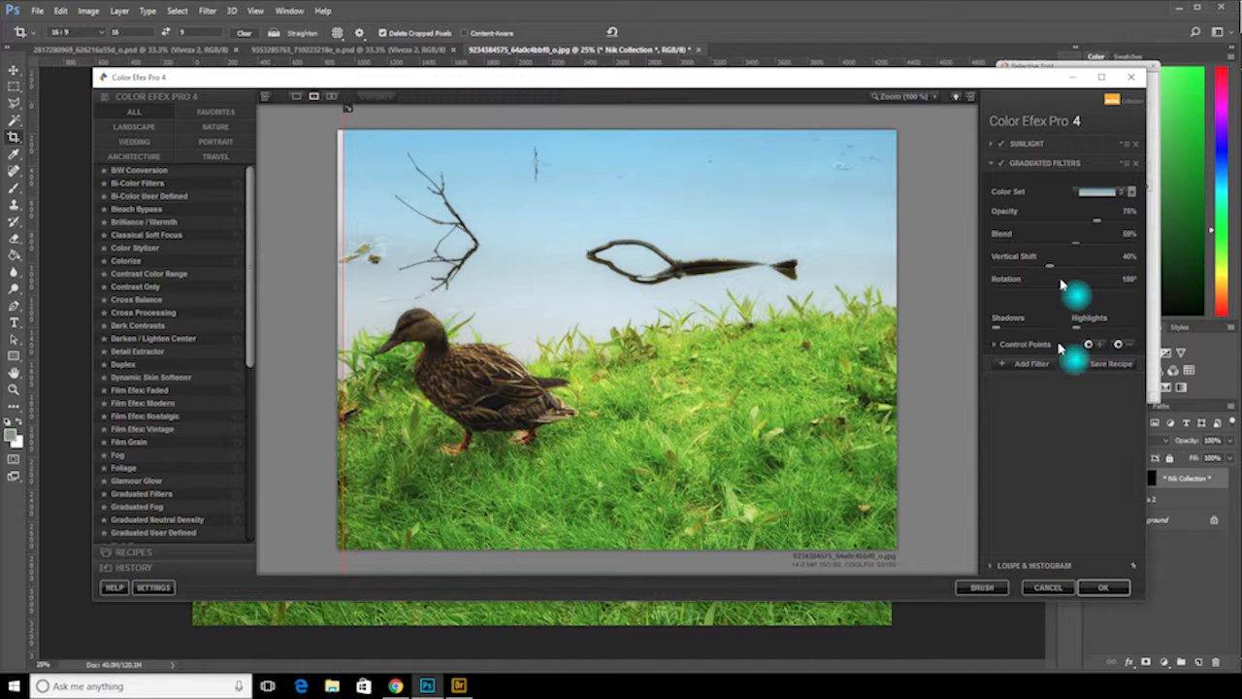
- Add a control point of size 63% on the water beside the duck and set the control point opacity to 46%
{"action": "left_click", "coordinate": [997, 345]}
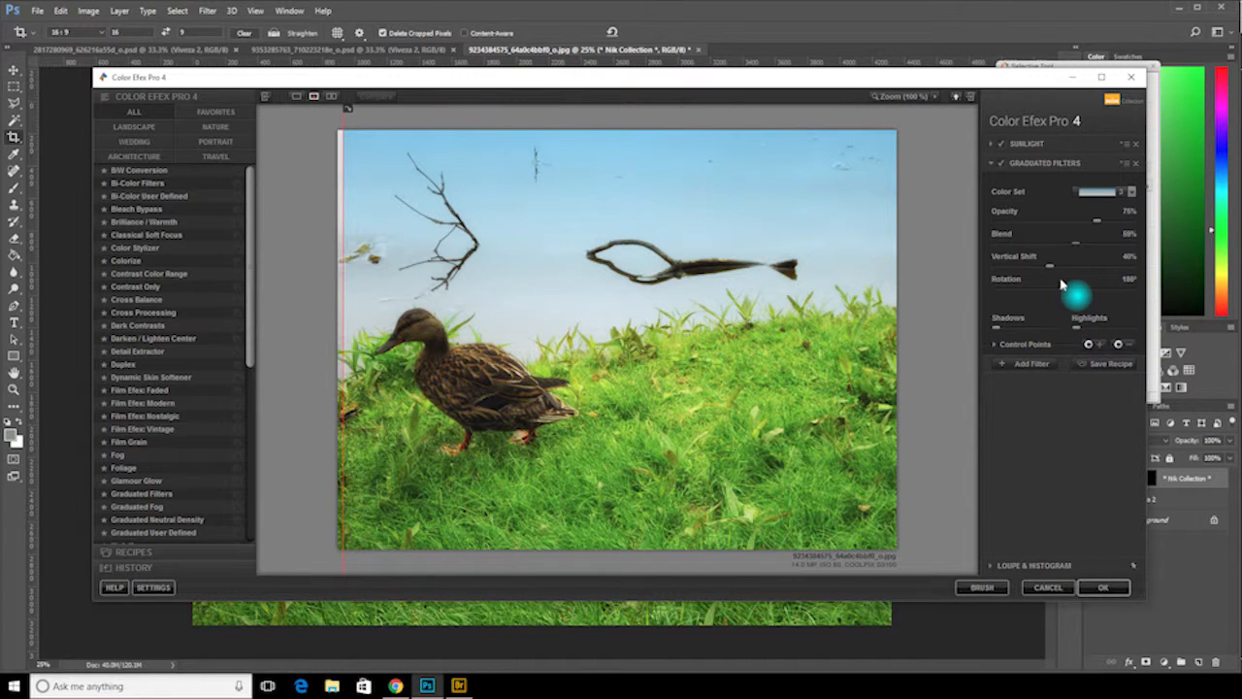
{"action": "left_click", "coordinate": [994, 345]}
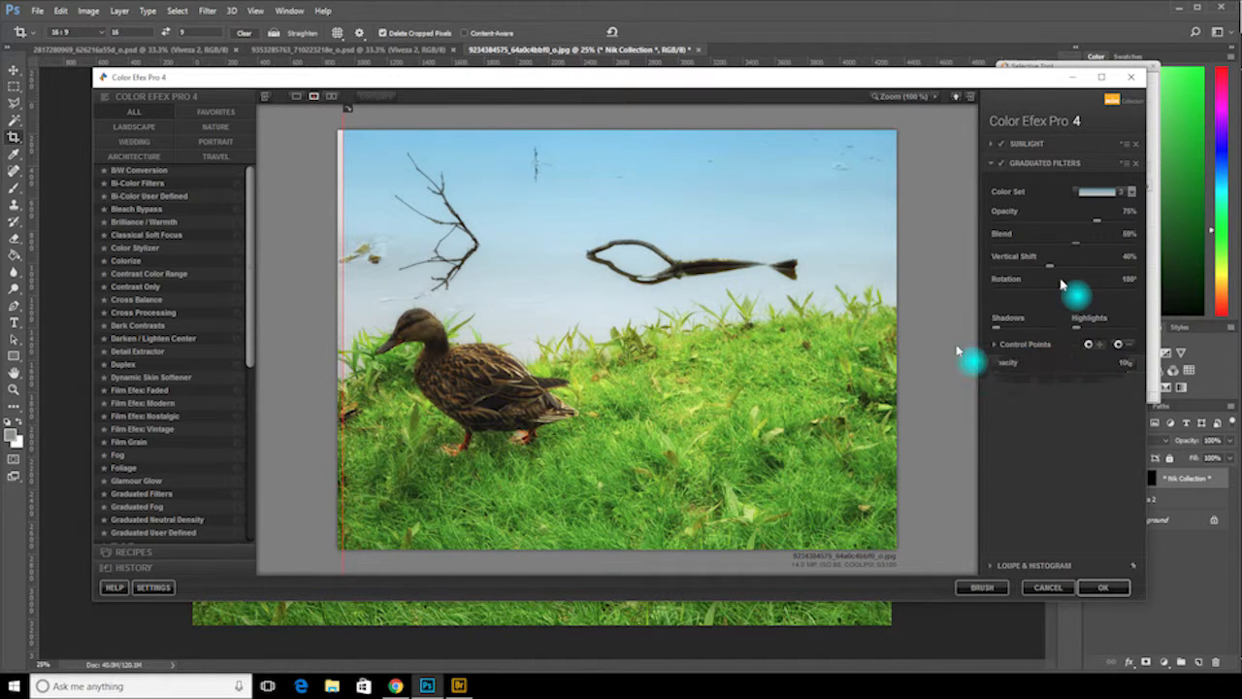
{"action": "left_click", "coordinate": [545, 291]}
{"action": "left_click_drag", "start_coordinate": [583, 294], "coordinate": [614, 296]}
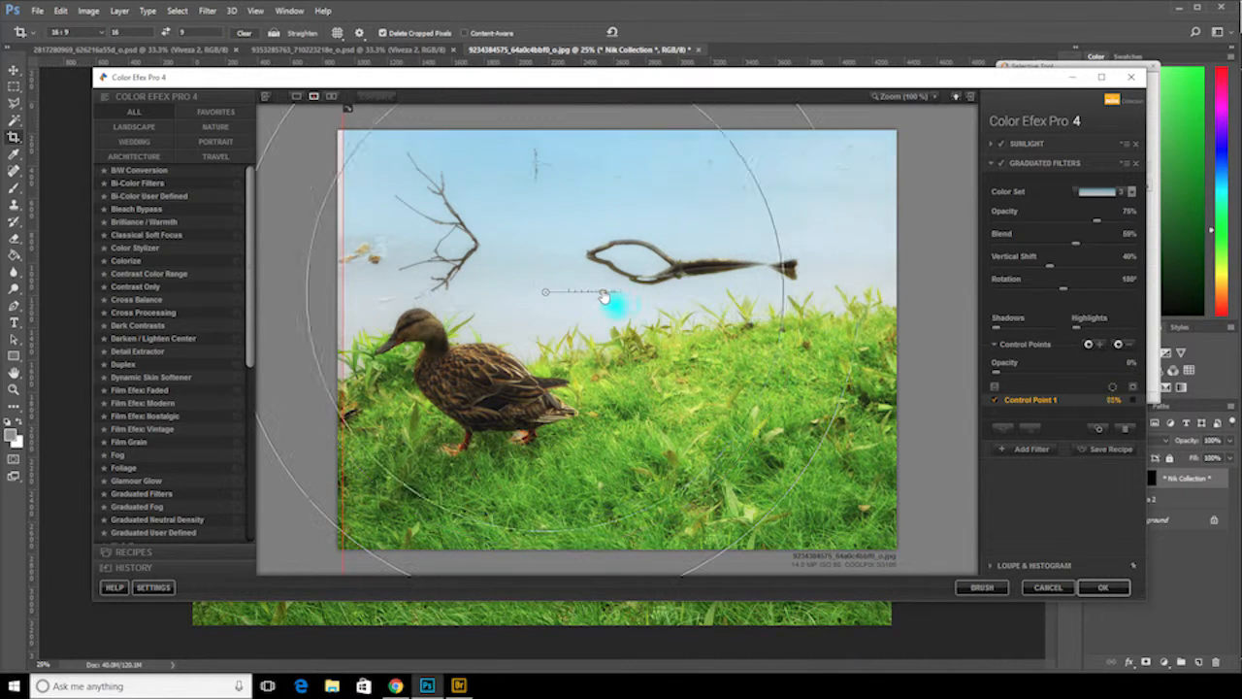
{"action": "left_click_drag", "start_coordinate": [994, 372], "coordinate": [1060, 381]}
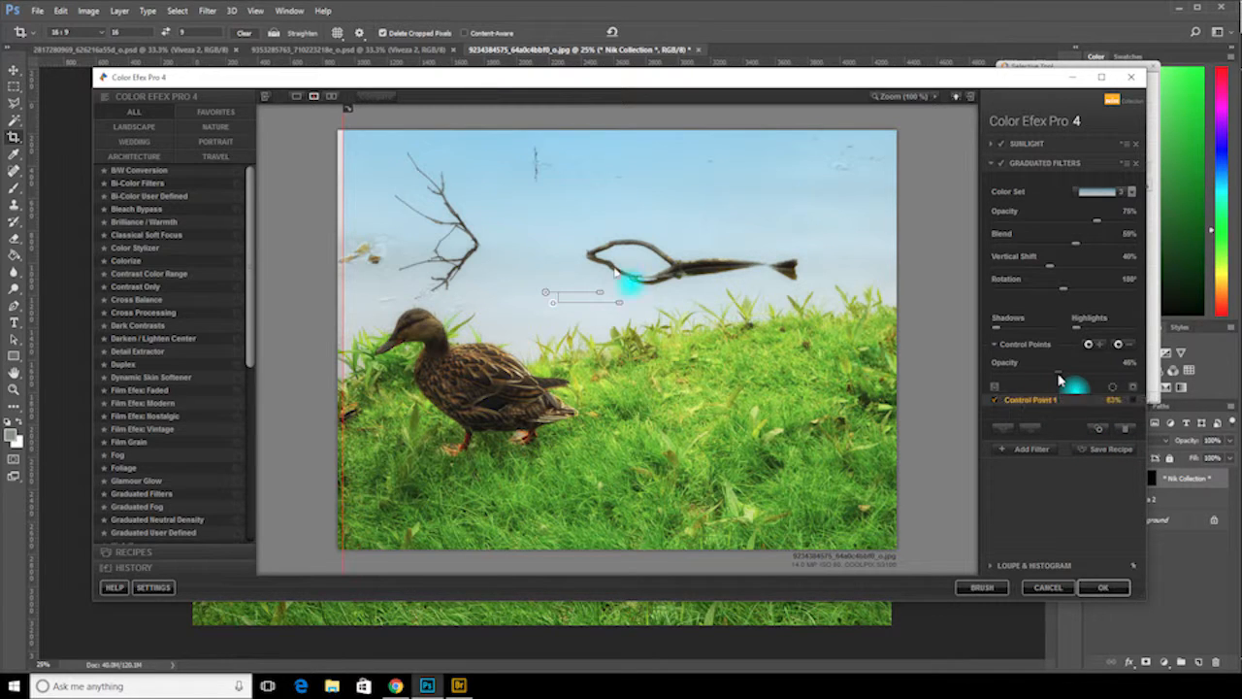
{"action": "left_click_drag", "start_coordinate": [618, 306], "coordinate": [572, 304]}
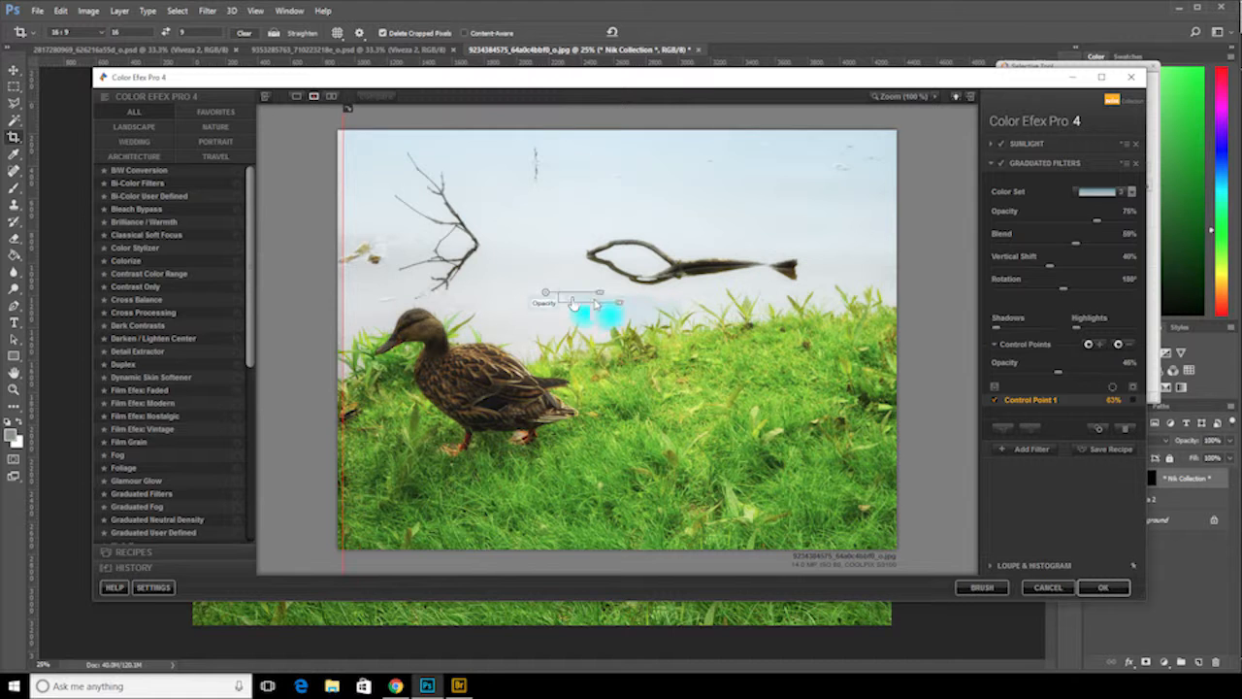
- Move the control point to the upper water near the small twig and shift the split line to the photo's edge
{"action": "left_click_drag", "start_coordinate": [545, 293], "coordinate": [723, 235]}
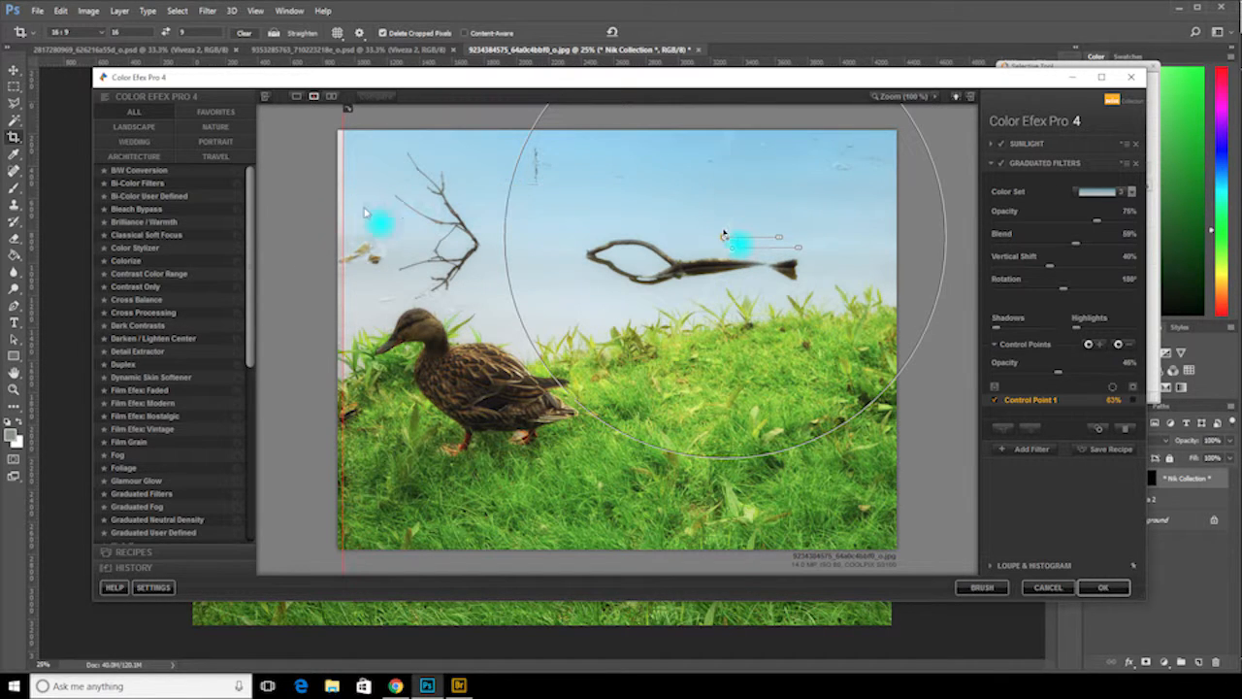
{"action": "left_click_drag", "start_coordinate": [723, 236], "coordinate": [515, 183]}
{"action": "mouse_move", "coordinate": [342, 201]}
{"action": "left_mouse_down"}
{"action": "mouse_move", "coordinate": [710, 229]}
{"action": "mouse_move", "coordinate": [963, 227]}
{"action": "mouse_move", "coordinate": [310, 194]}
{"action": "mouse_move", "coordinate": [344, 201]}
{"action": "left_mouse_up"}
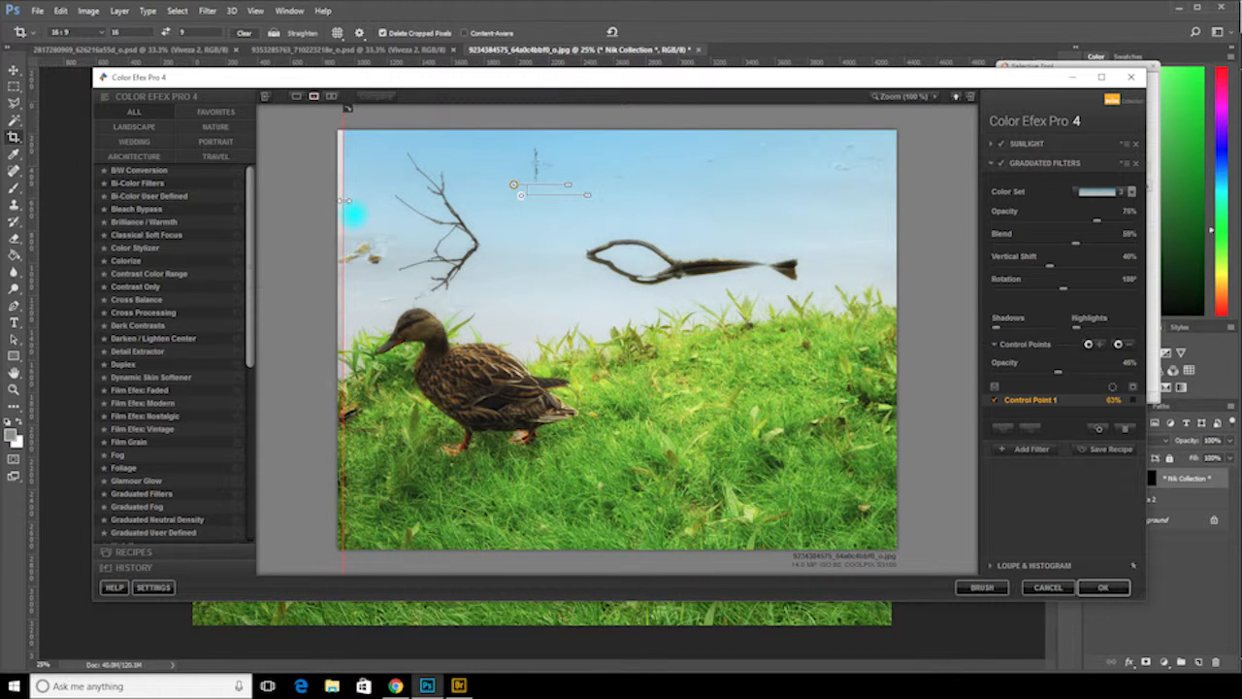
{"action": "left_click_drag", "start_coordinate": [345, 201], "coordinate": [1106, 269]}
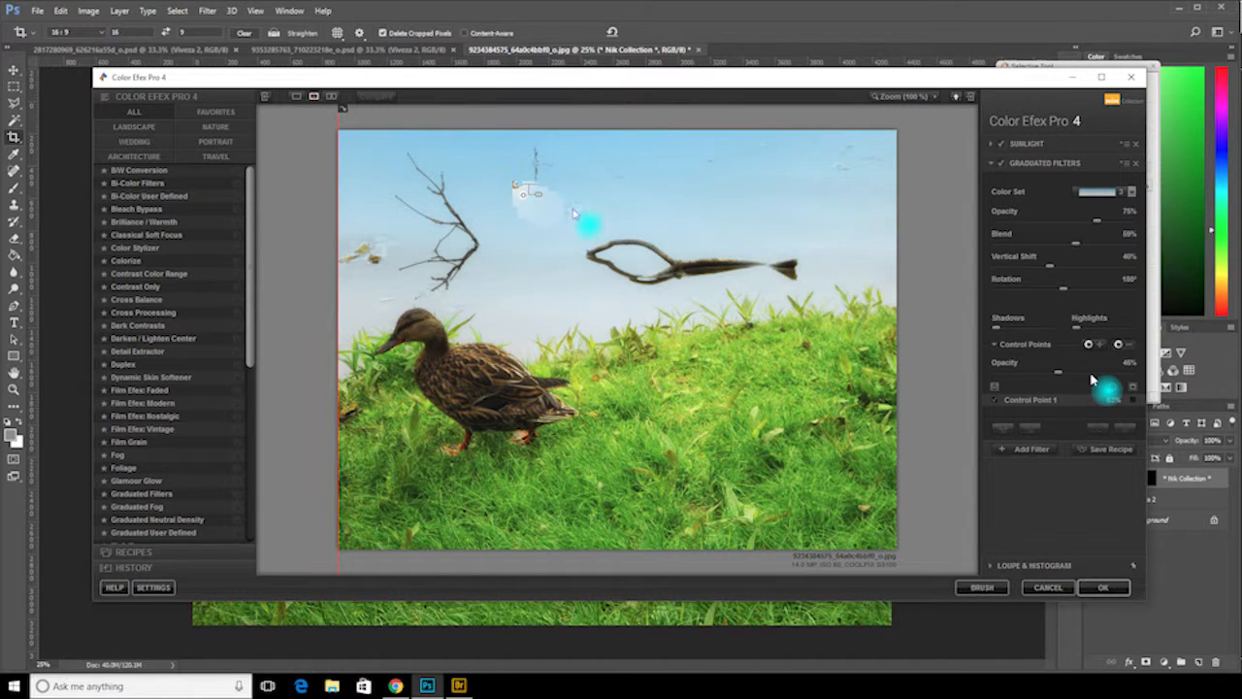
- Try a second control point of size 28% in the upper water and switch it off
{"action": "left_click", "coordinate": [519, 185]}
{"action": "left_click", "coordinate": [552, 198]}
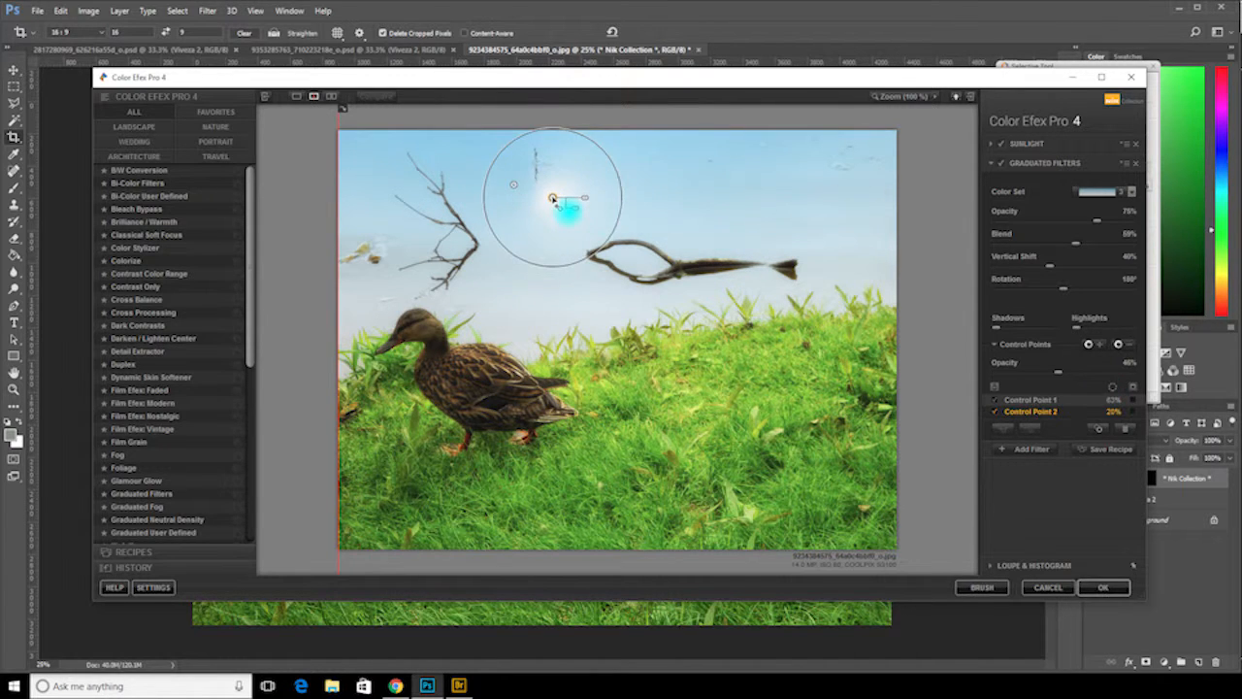
{"action": "mouse_move", "coordinate": [587, 206]}
{"action": "left_mouse_down"}
{"action": "mouse_move", "coordinate": [573, 208]}
{"action": "mouse_move", "coordinate": [614, 207]}
{"action": "mouse_move", "coordinate": [585, 199]}
{"action": "left_mouse_up"}
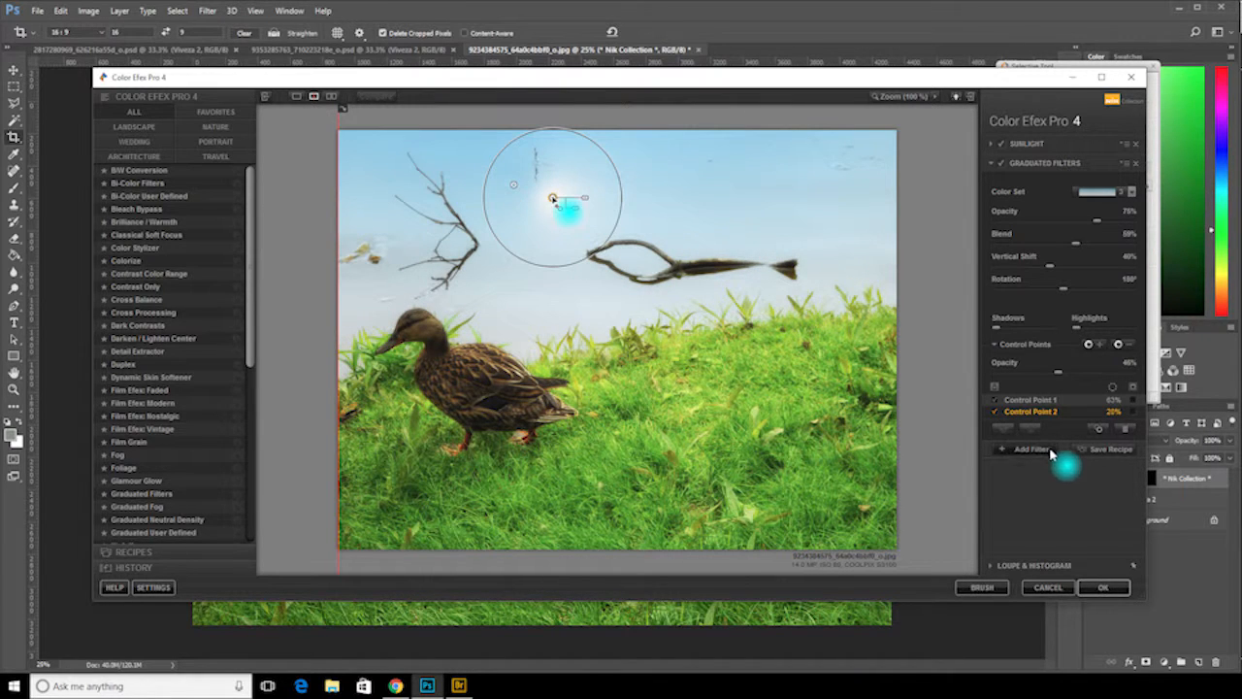
{"action": "left_click", "coordinate": [993, 408]}
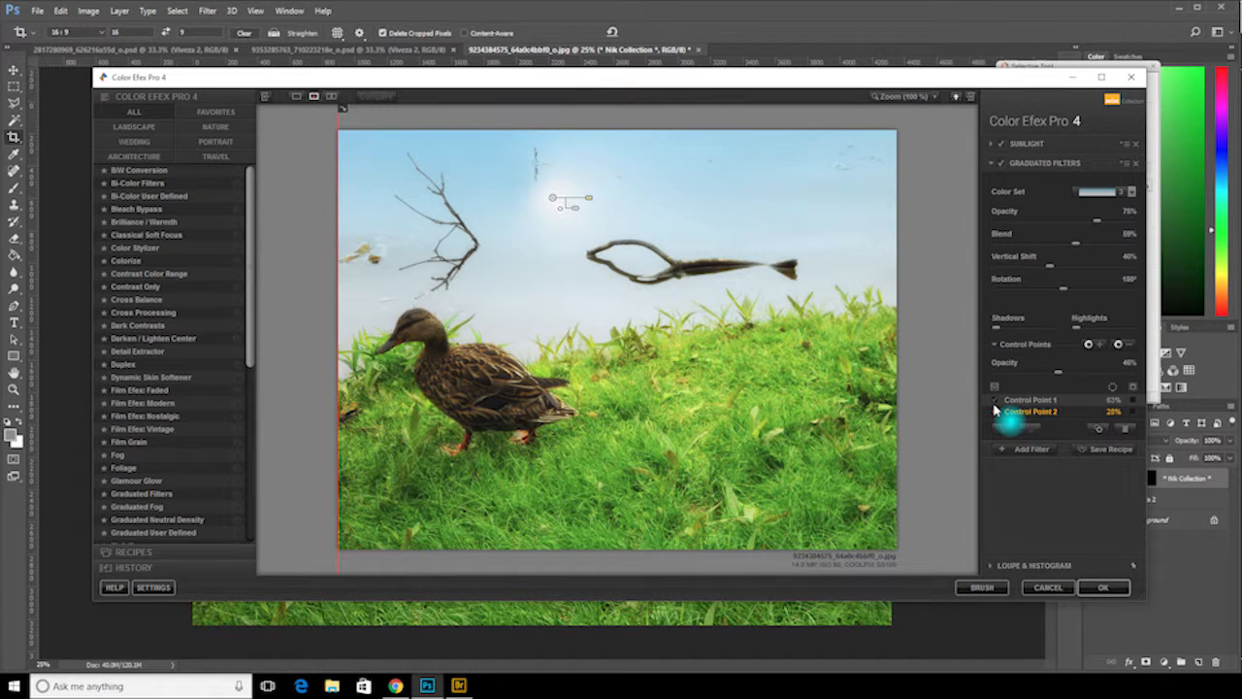
{"action": "left_click", "coordinate": [995, 410]}
{"action": "left_click", "coordinate": [996, 413]}
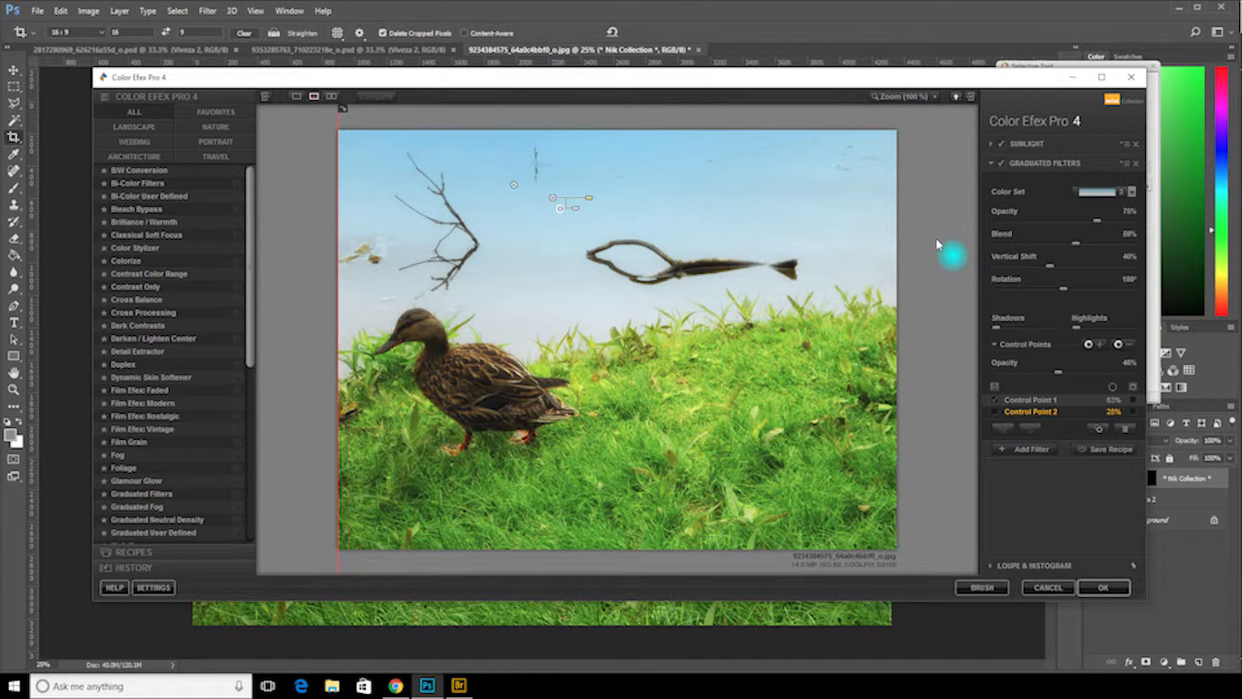
- Apply the Color Efex Pro 4 filters and toggle the layer visibility to compare the duck photo before and after
{"action": "left_click", "coordinate": [1102, 587]}
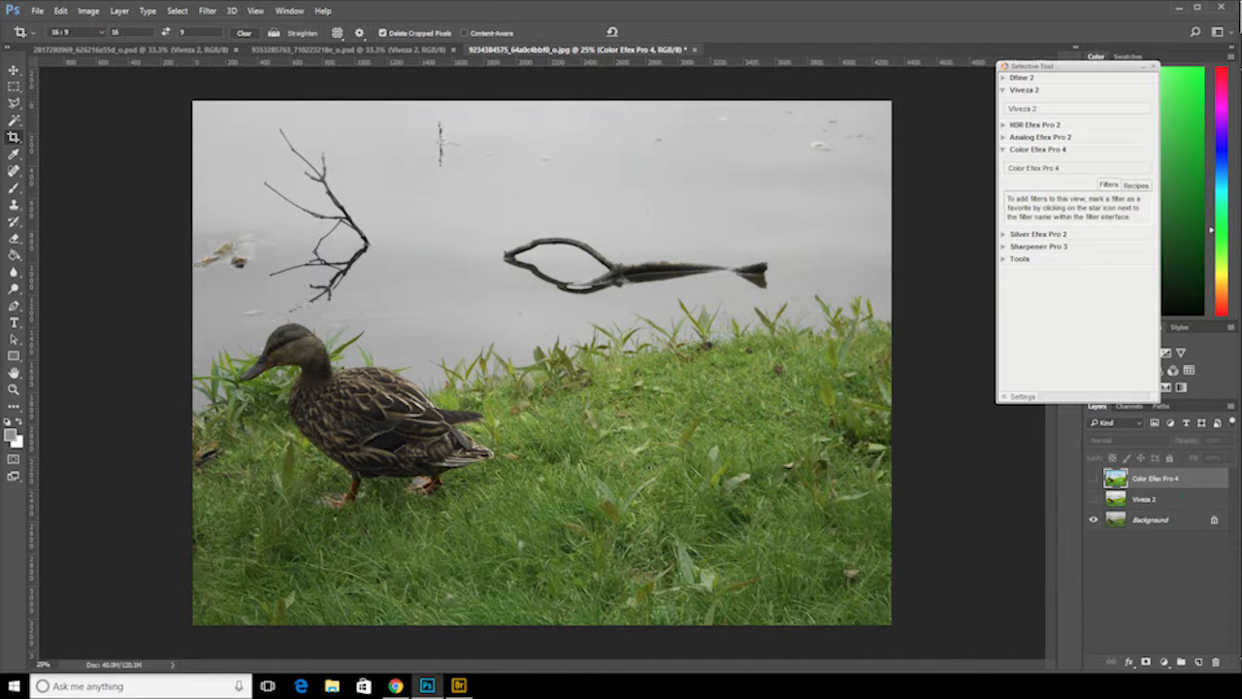
{"action": "left_click", "coordinate": [1111, 480]}
{"action": "left_click", "coordinate": [1093, 478]}
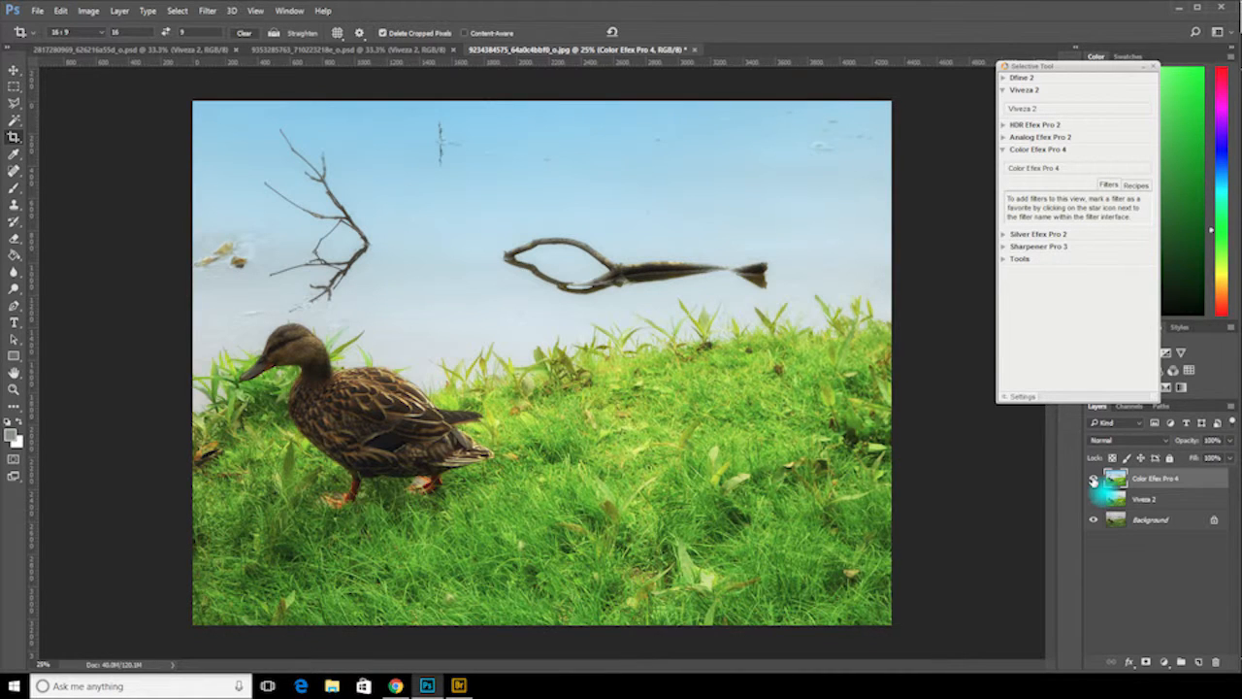
{"action": "left_click", "coordinate": [1093, 478]}
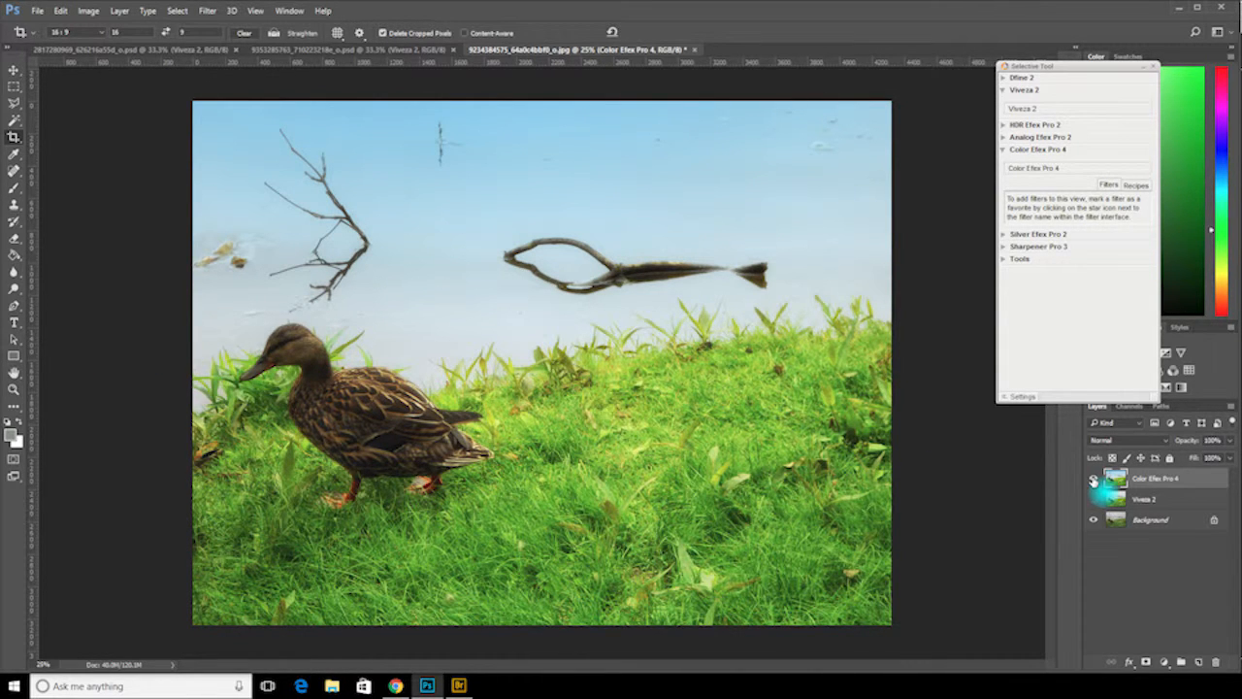